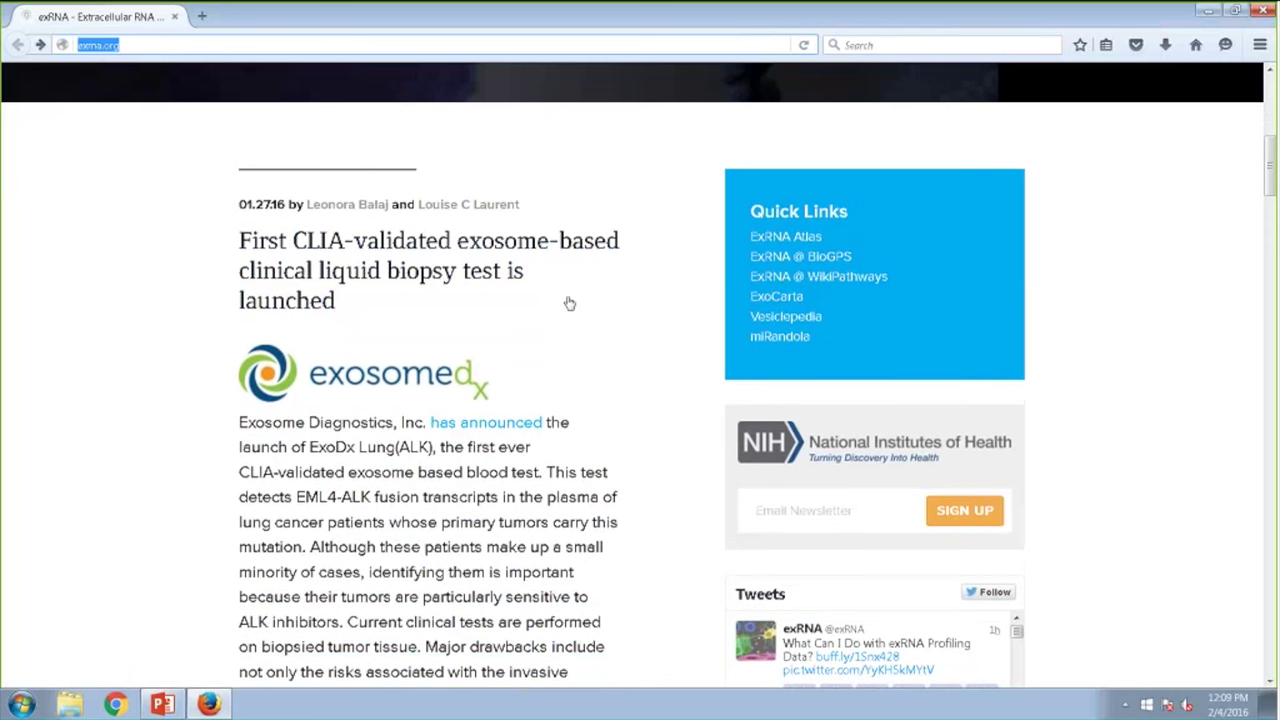
Open the exRNA Atlas from the Data resources page of the exRNA Research Portal.
scroll(569, 303, up, 5)
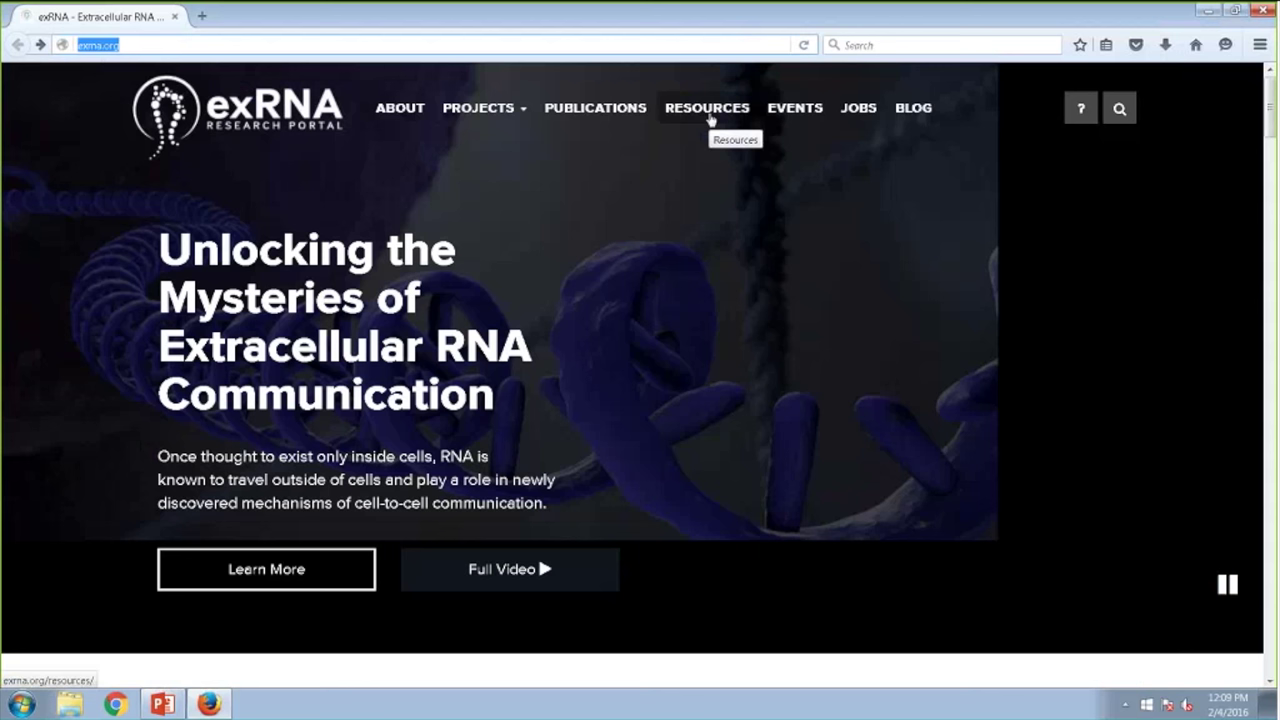
click(709, 118)
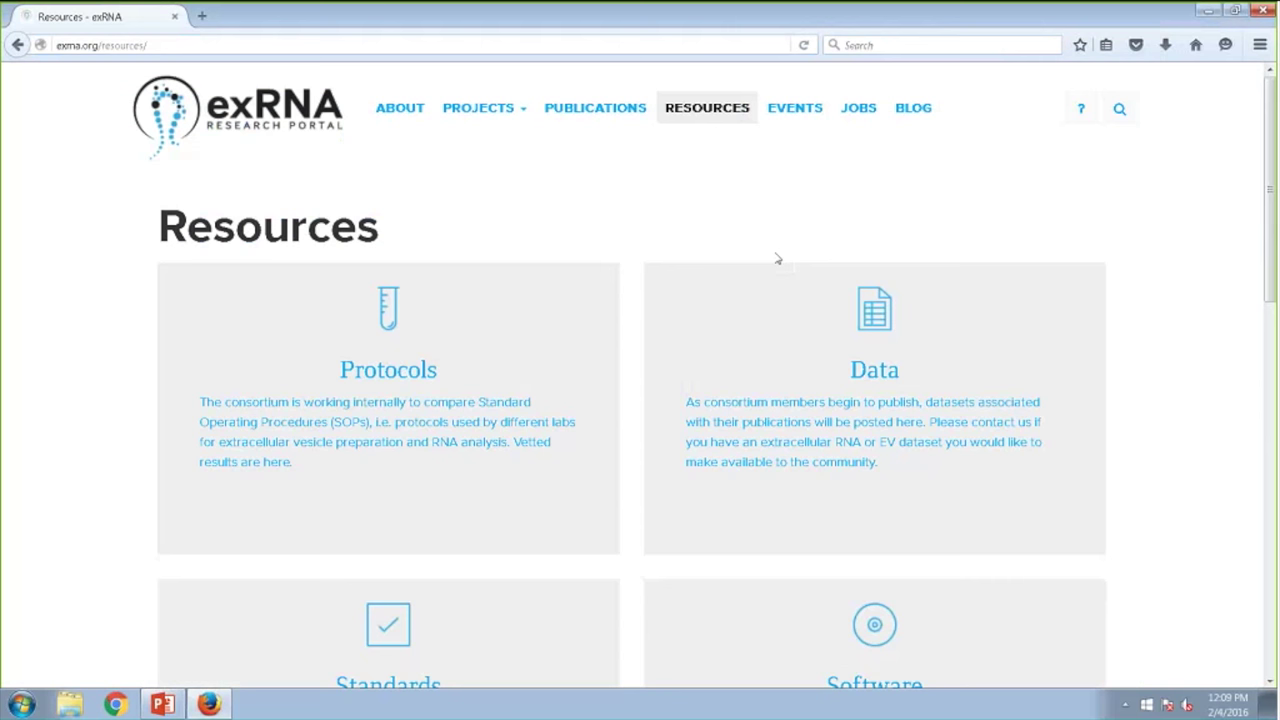
click(874, 389)
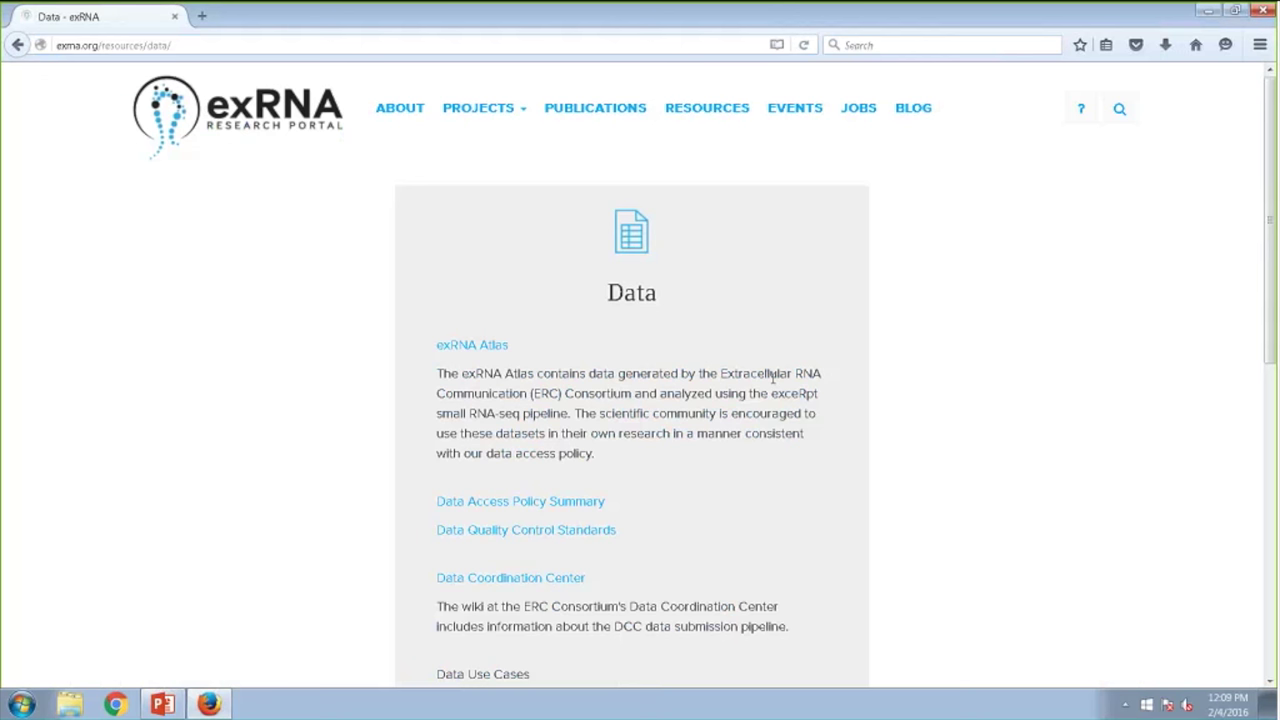
click(501, 350)
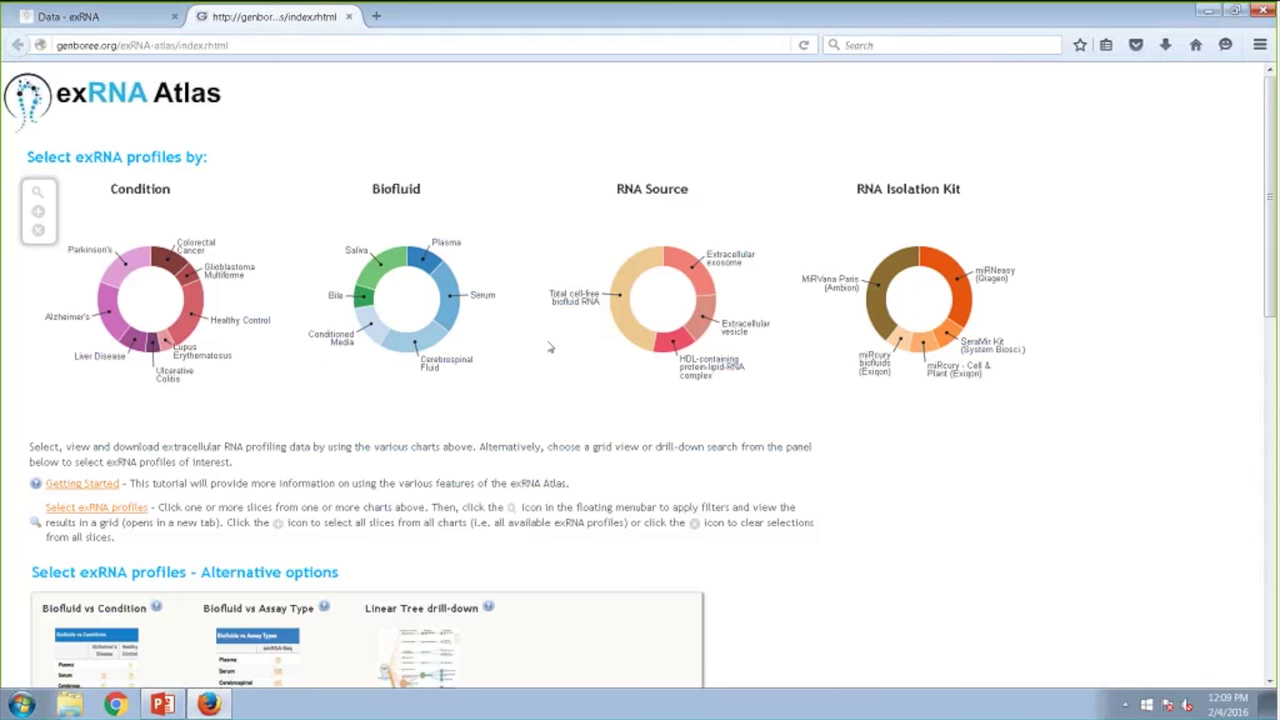
Open the Atlas's Getting Started tutorial and look through its introduction, search features and summaries sections.
click(91, 494)
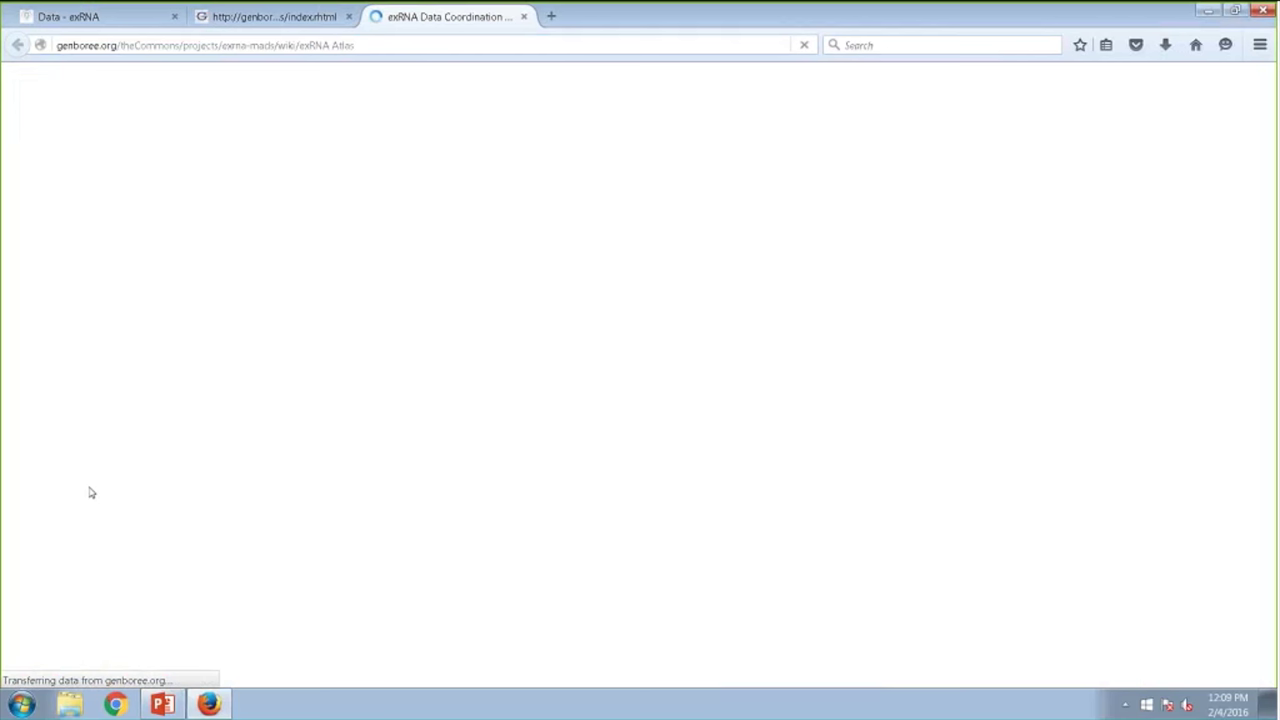
scroll(268, 357, down, 3)
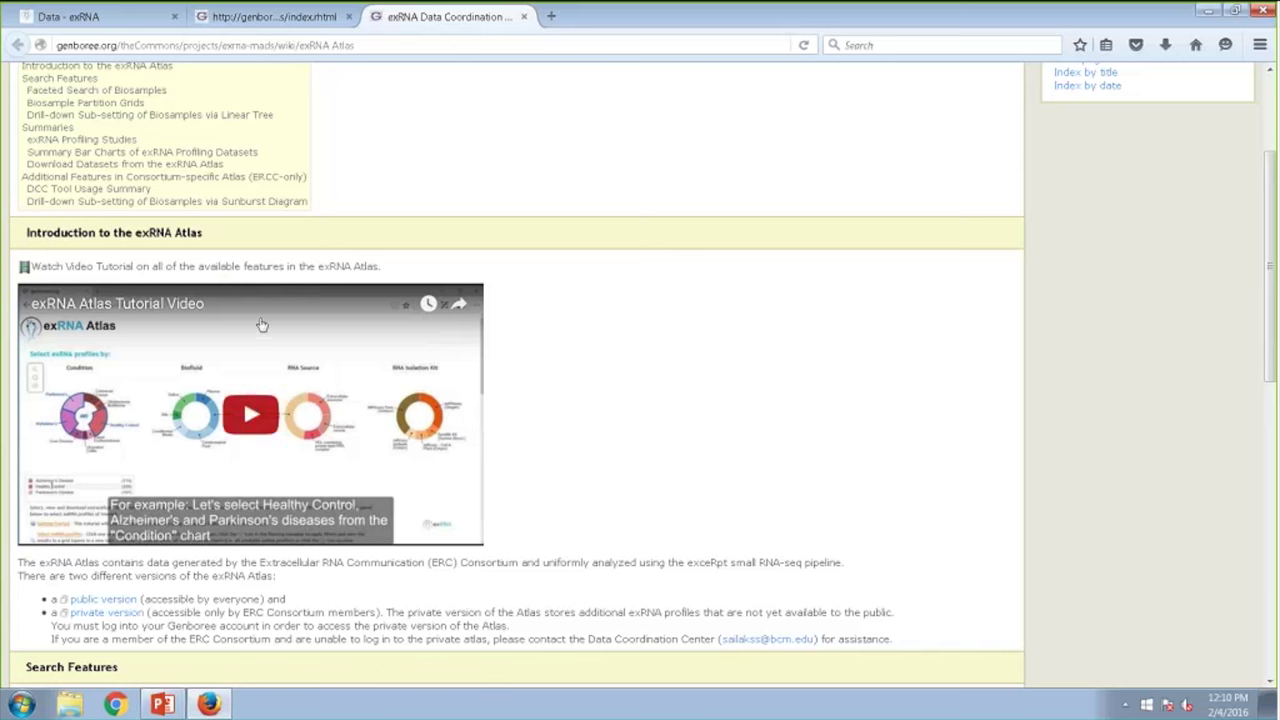
scroll(261, 325, down, 5)
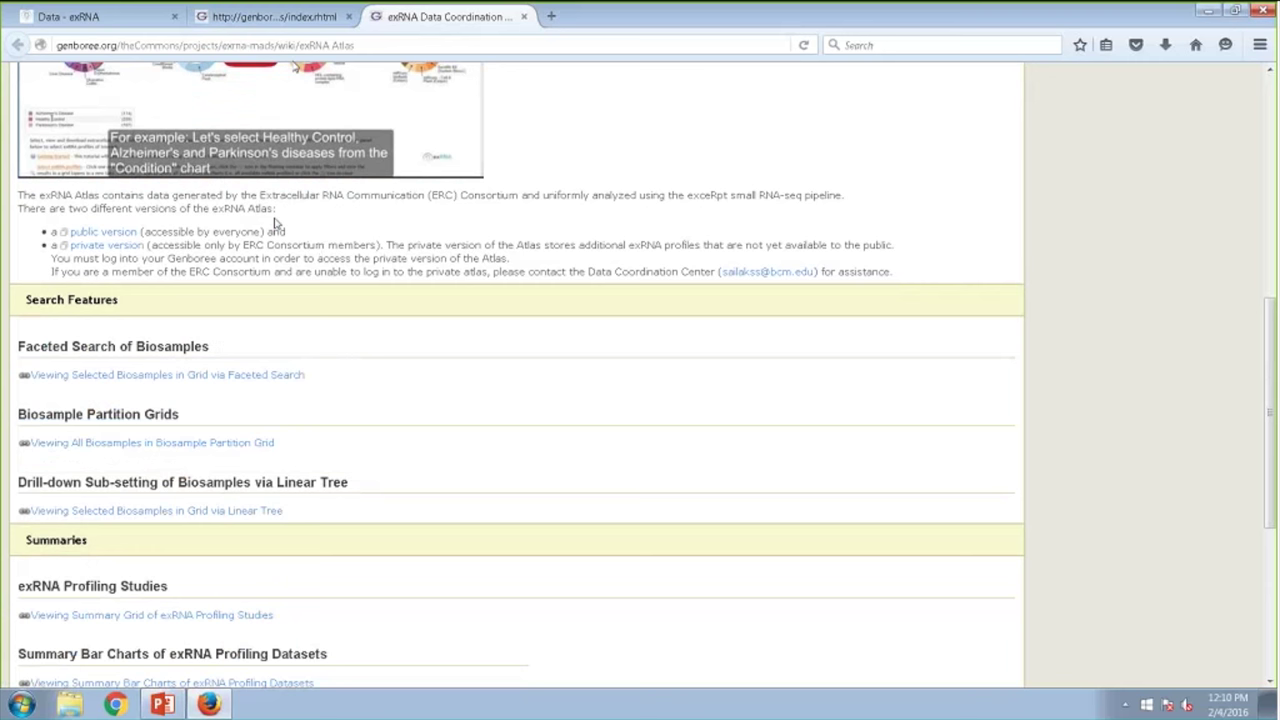
Return to the Atlas home page and review its alternative selection options, statistics charts, study summaries and consortium resource links.
click(270, 16)
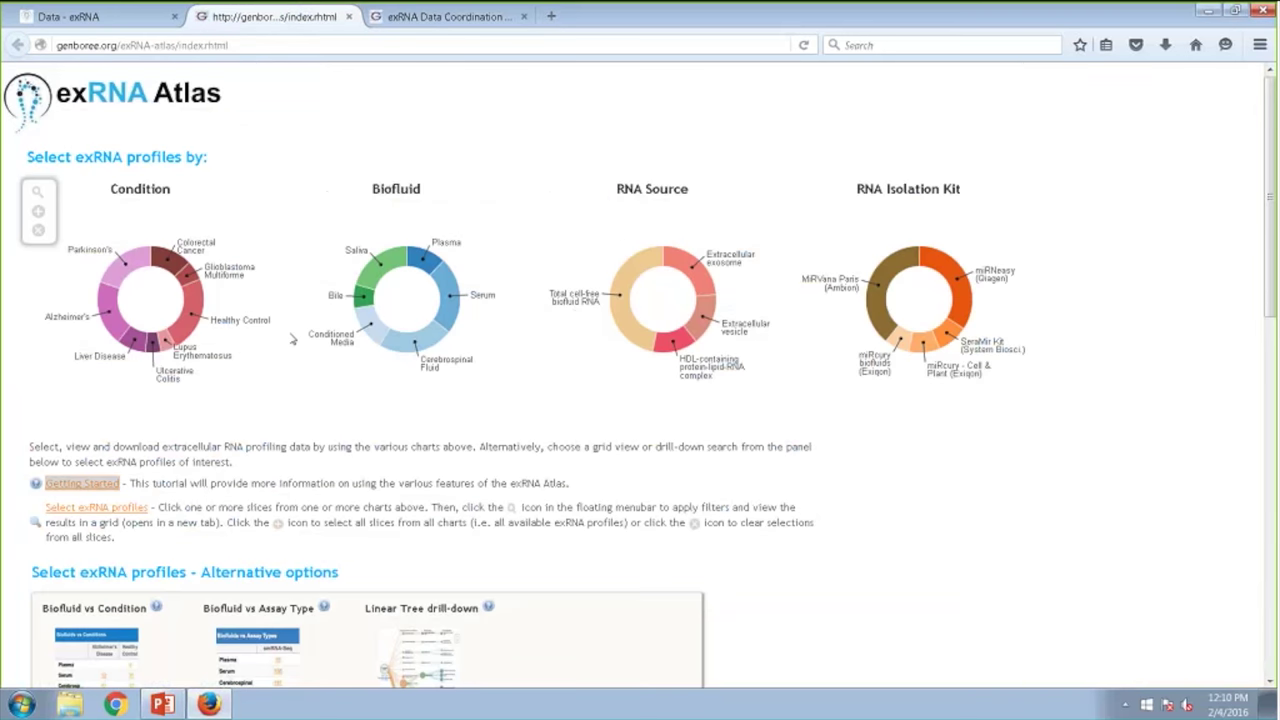
scroll(293, 338, down, 2)
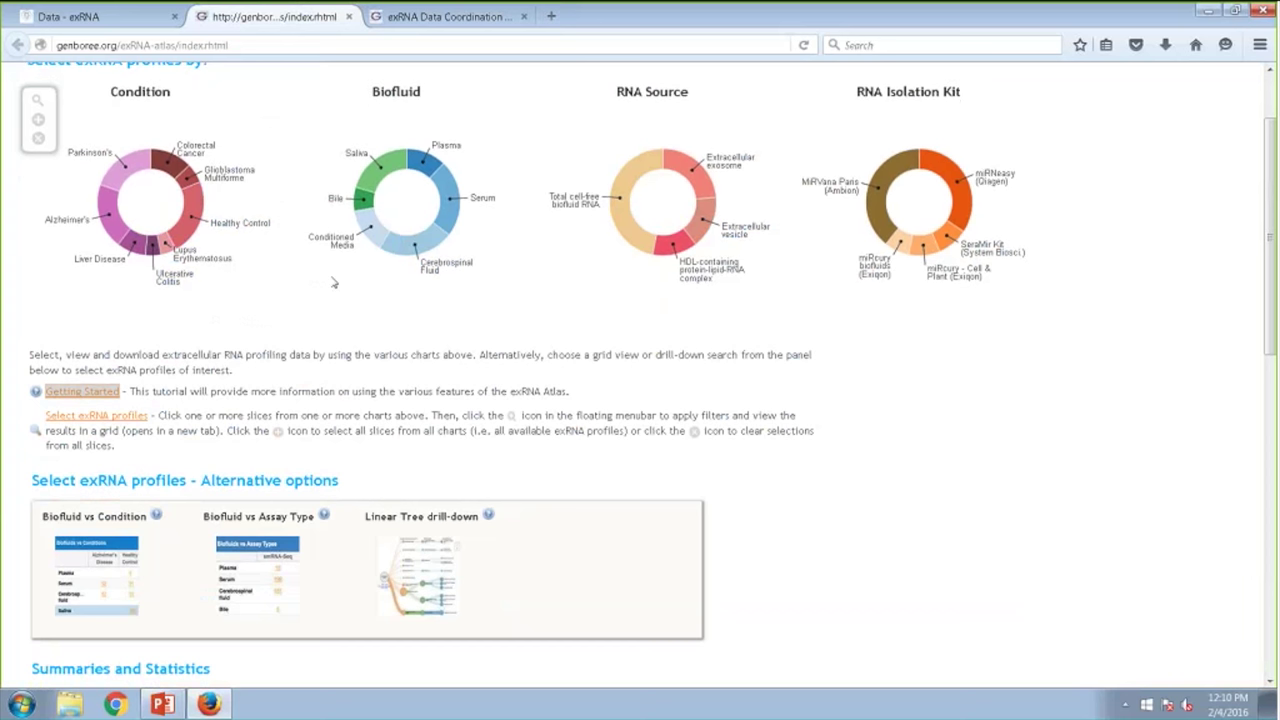
scroll(334, 283, down, 2)
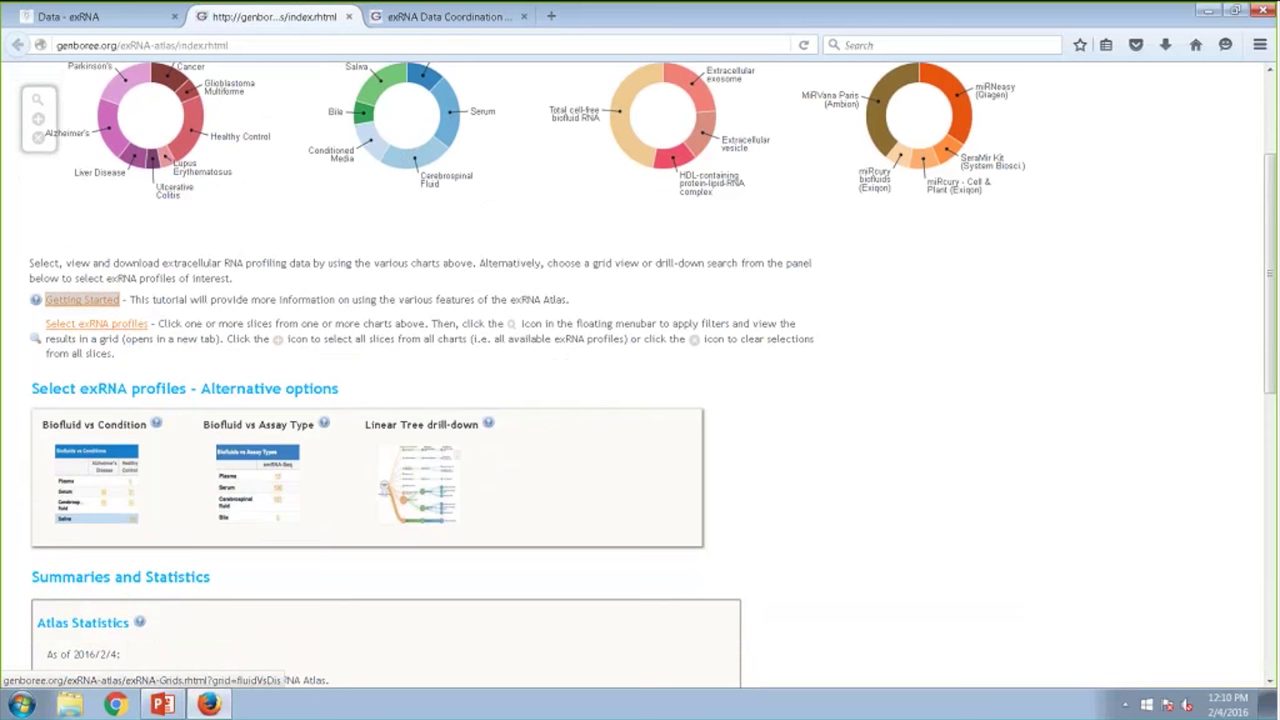
scroll(514, 456, down, 3)
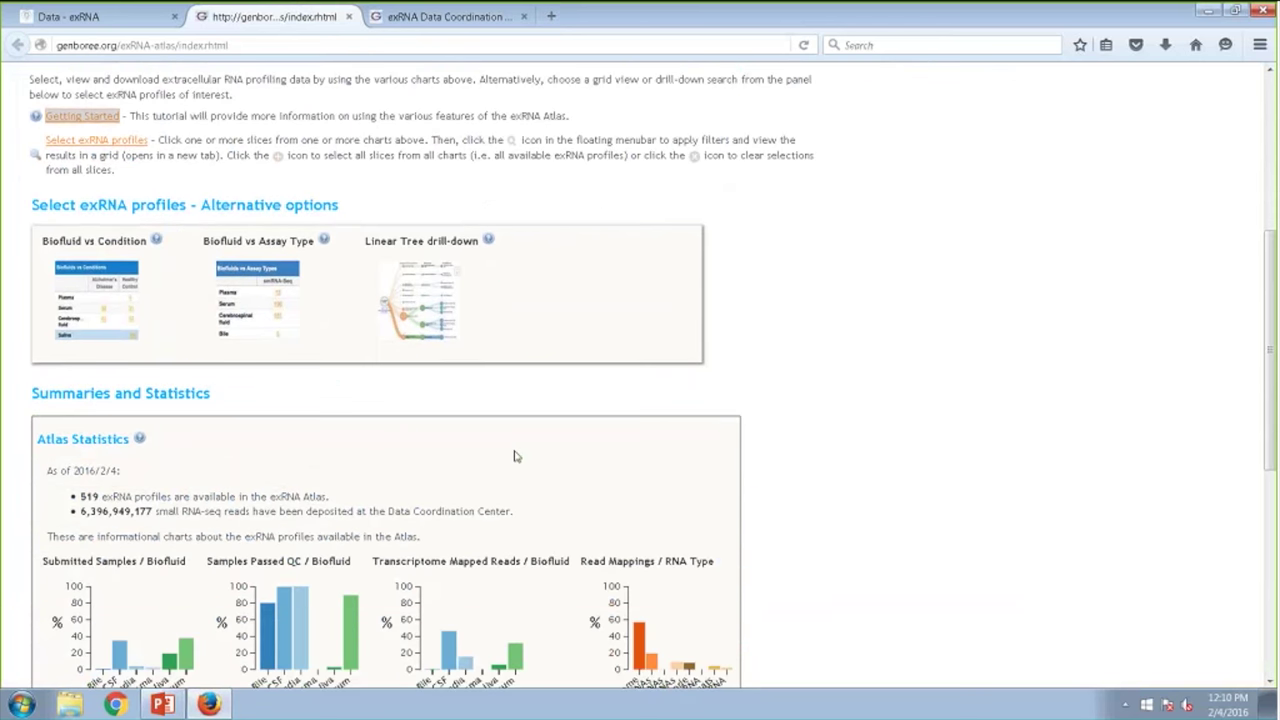
scroll(514, 456, down, 3)
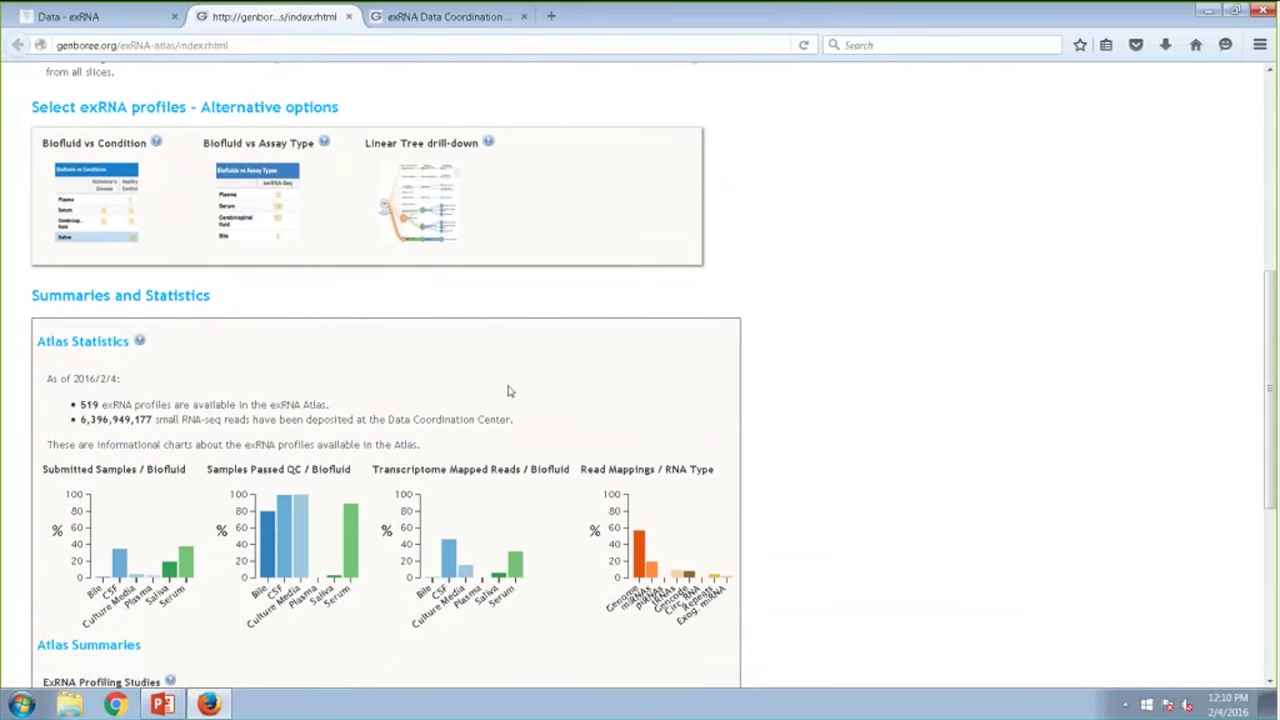
scroll(274, 497, down, 2)
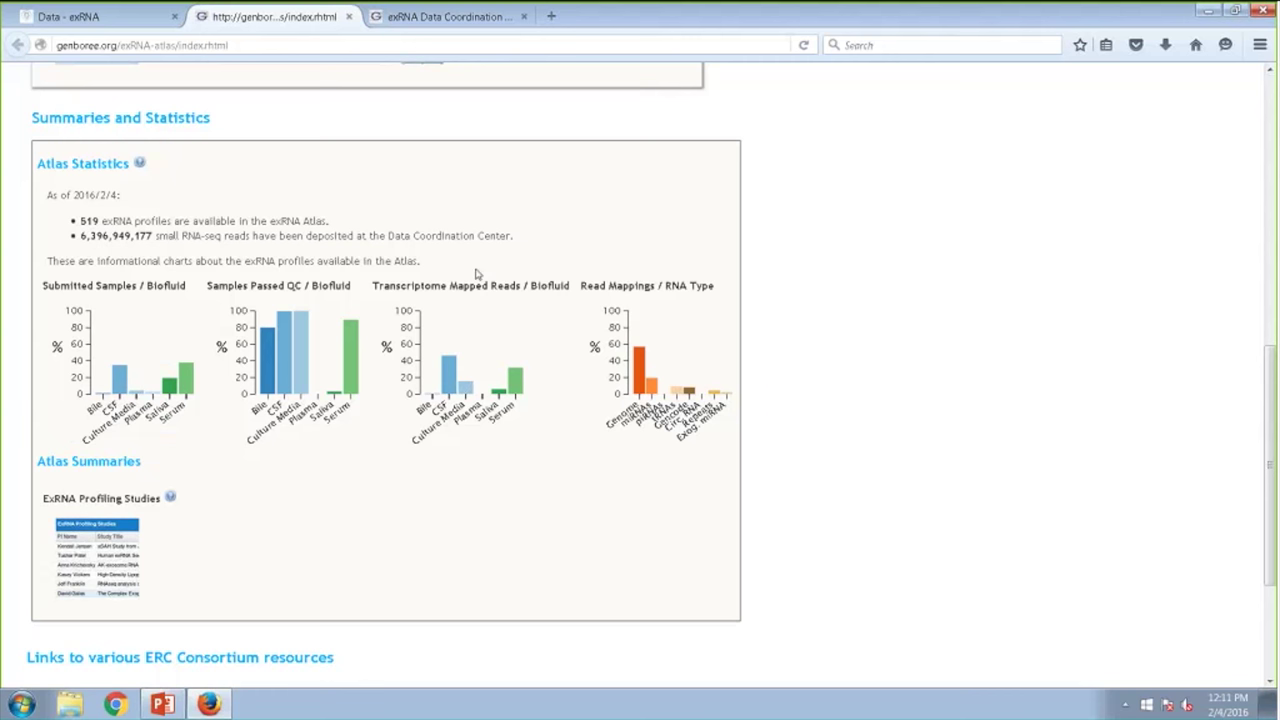
scroll(510, 440, down, 3)
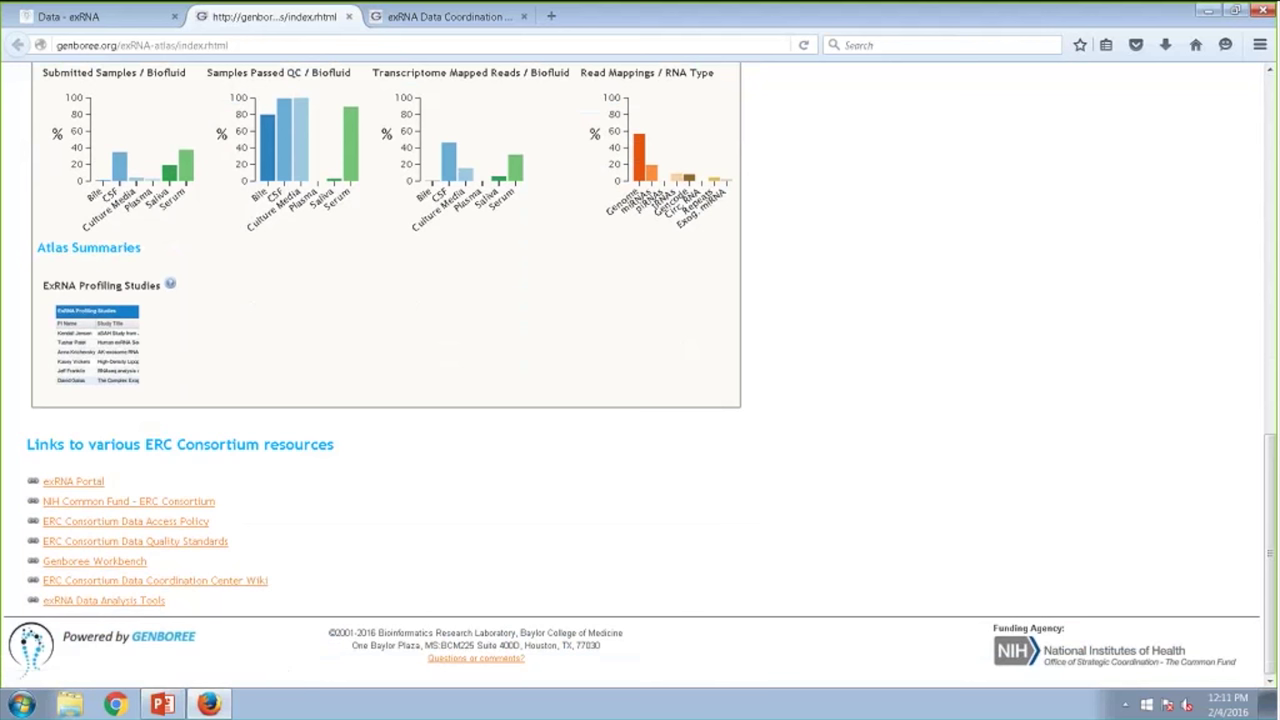
click(205, 532)
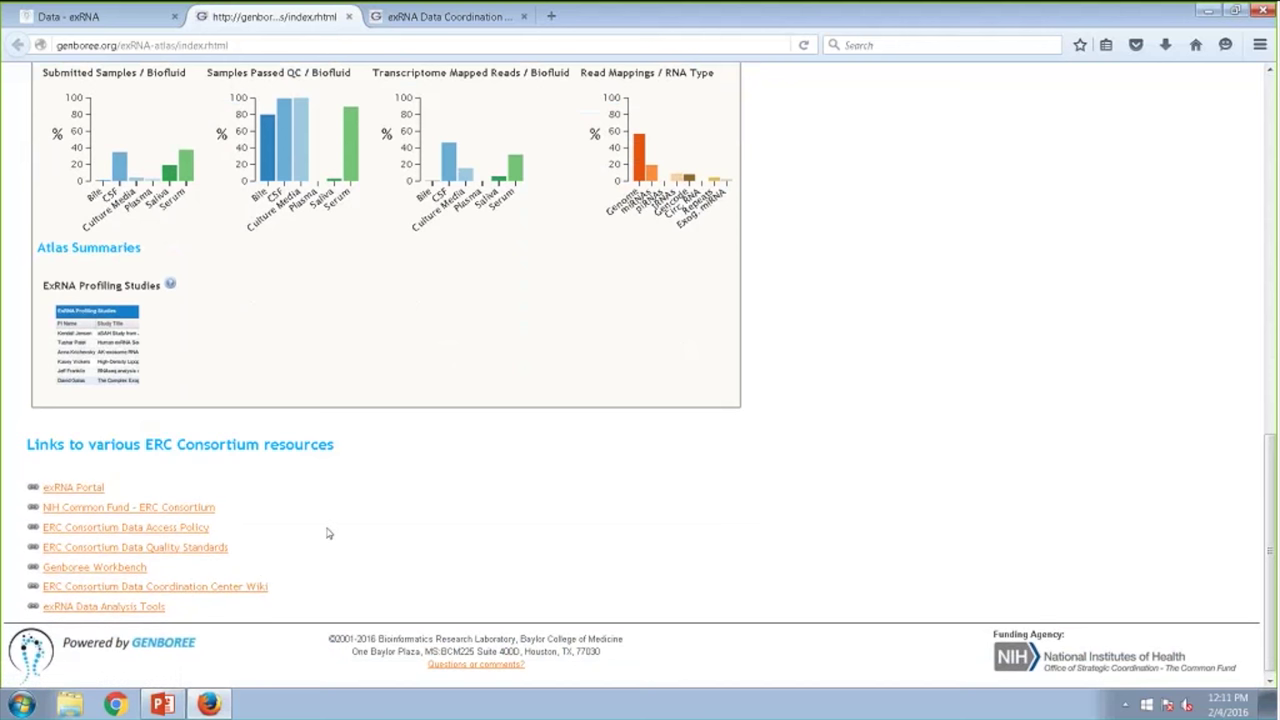
scroll(327, 533, up, 10)
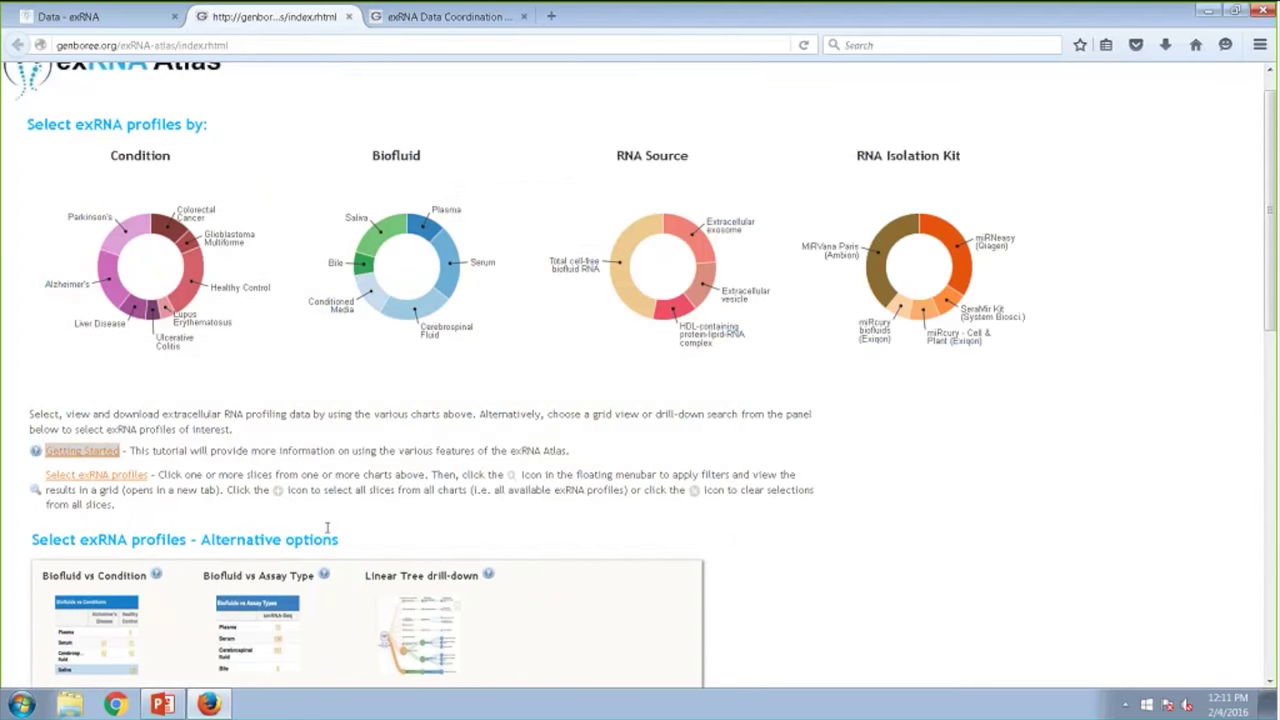
scroll(327, 460, up, 1)
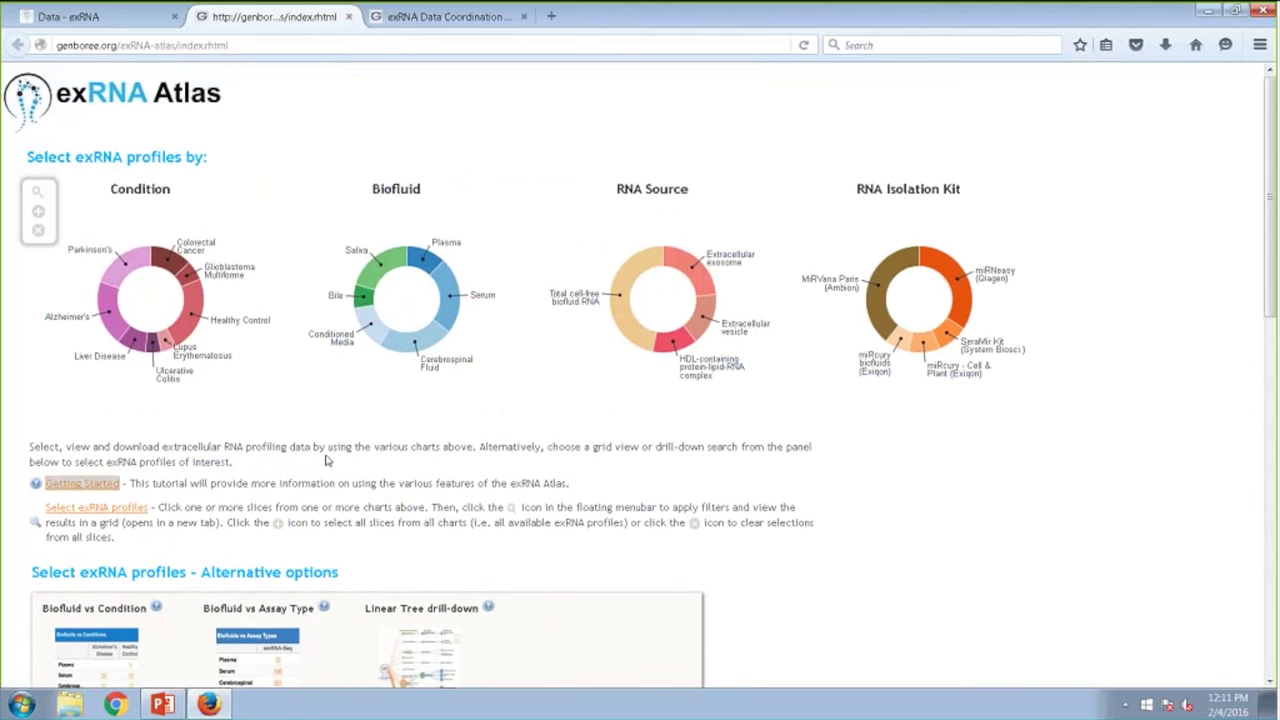
Select Healthy Control, Alzheimer's and Parkinson's in the Condition chart and run the search for matching exRNA profiles.
mouse_move(176, 340)
mouse_move(165, 340)
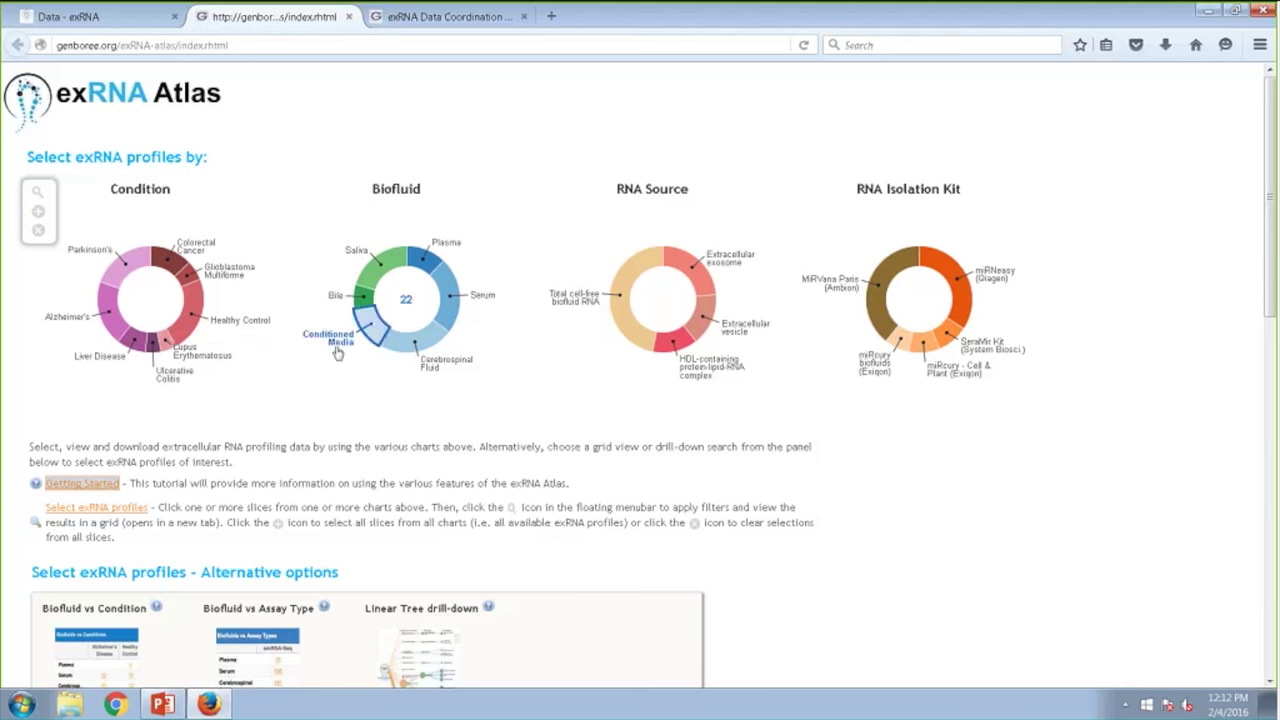
mouse_move(193, 278)
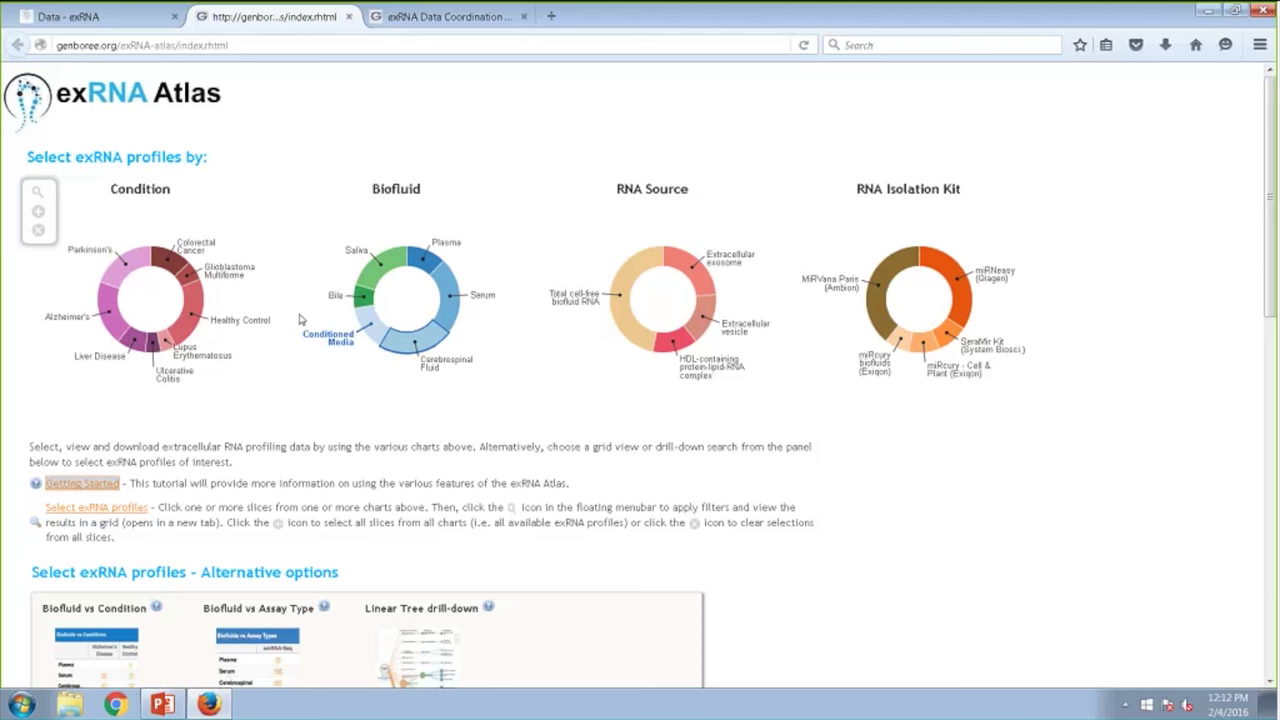
click(184, 331)
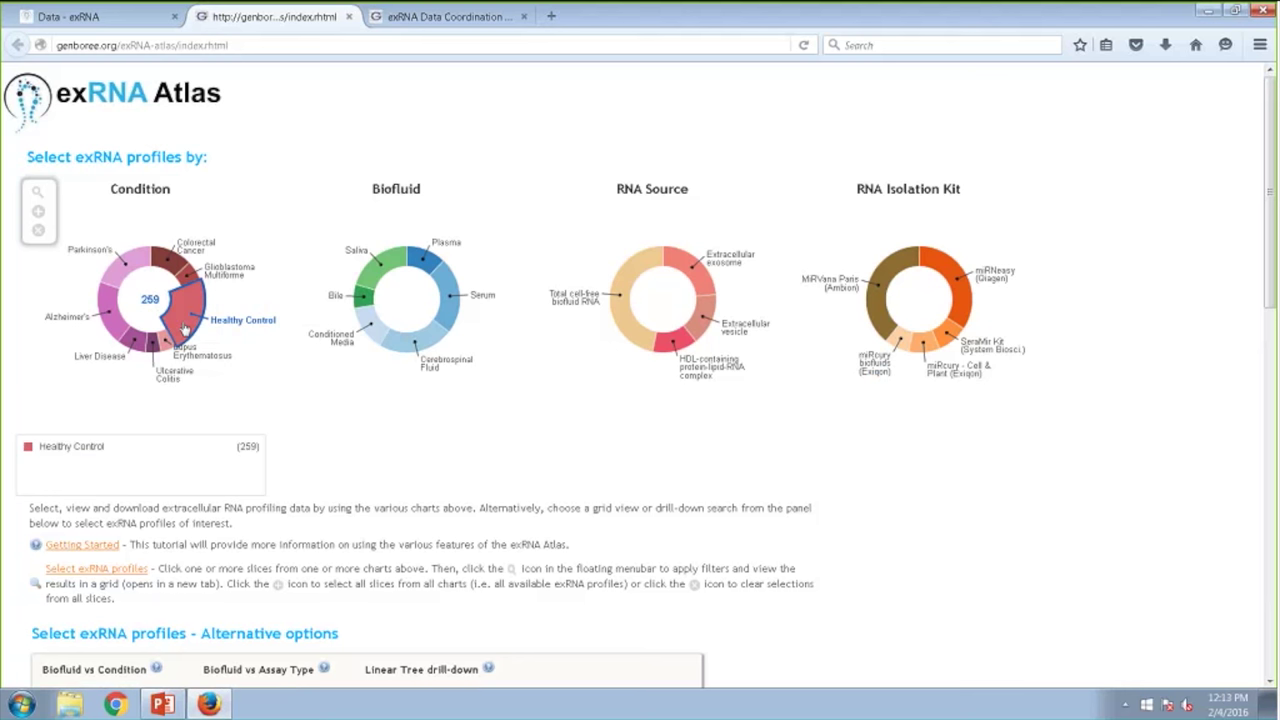
click(103, 313)
click(115, 275)
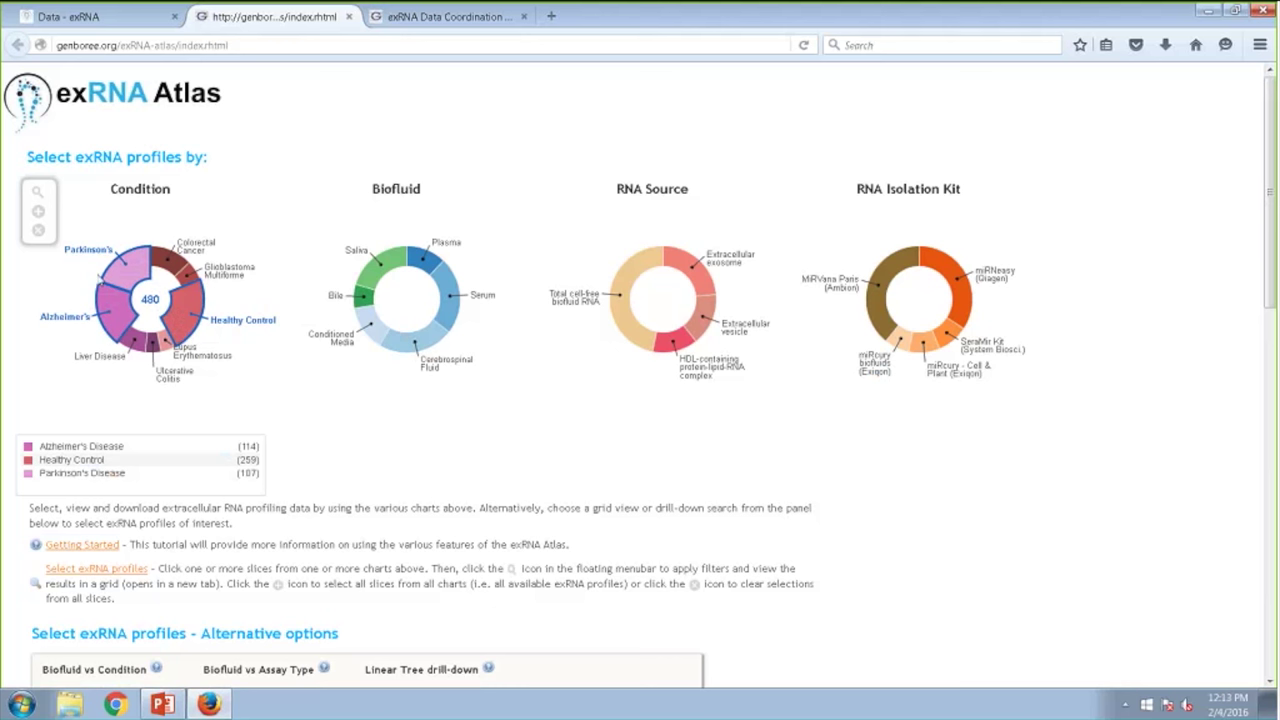
click(37, 196)
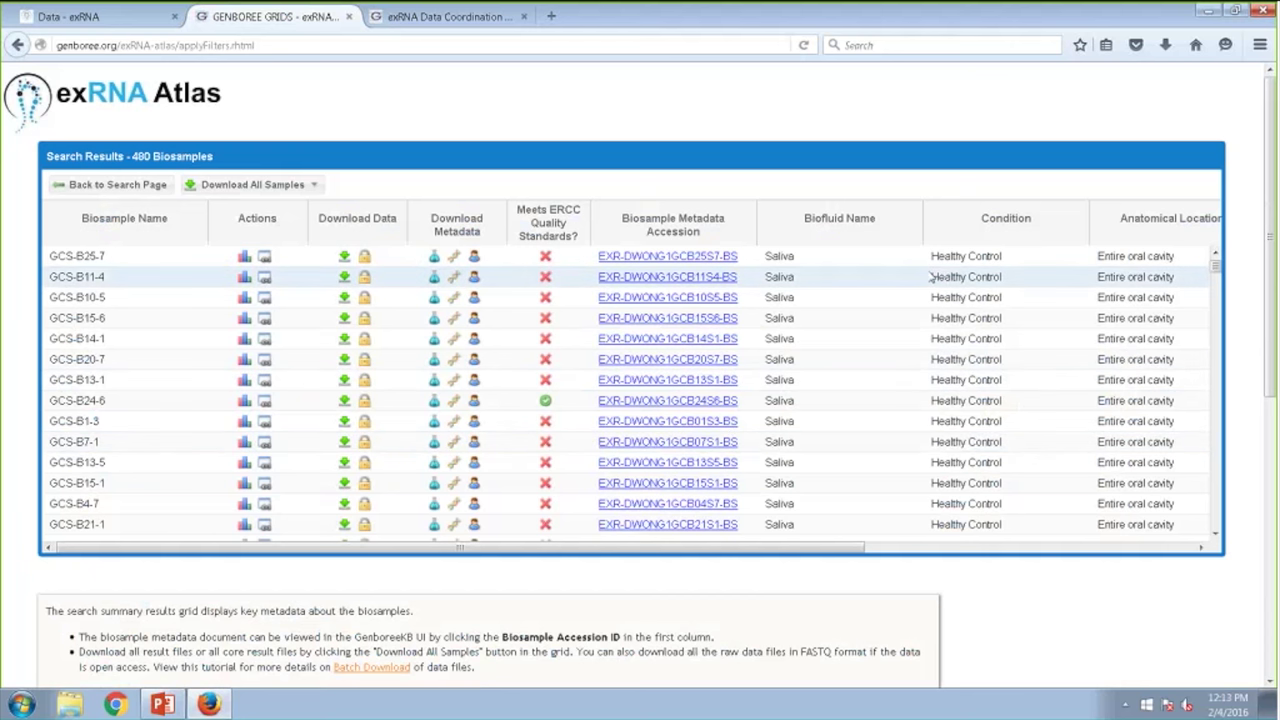
Look through the biosample results grid, comparing the biofluids and conditions of the listed samples.
click(1215, 467)
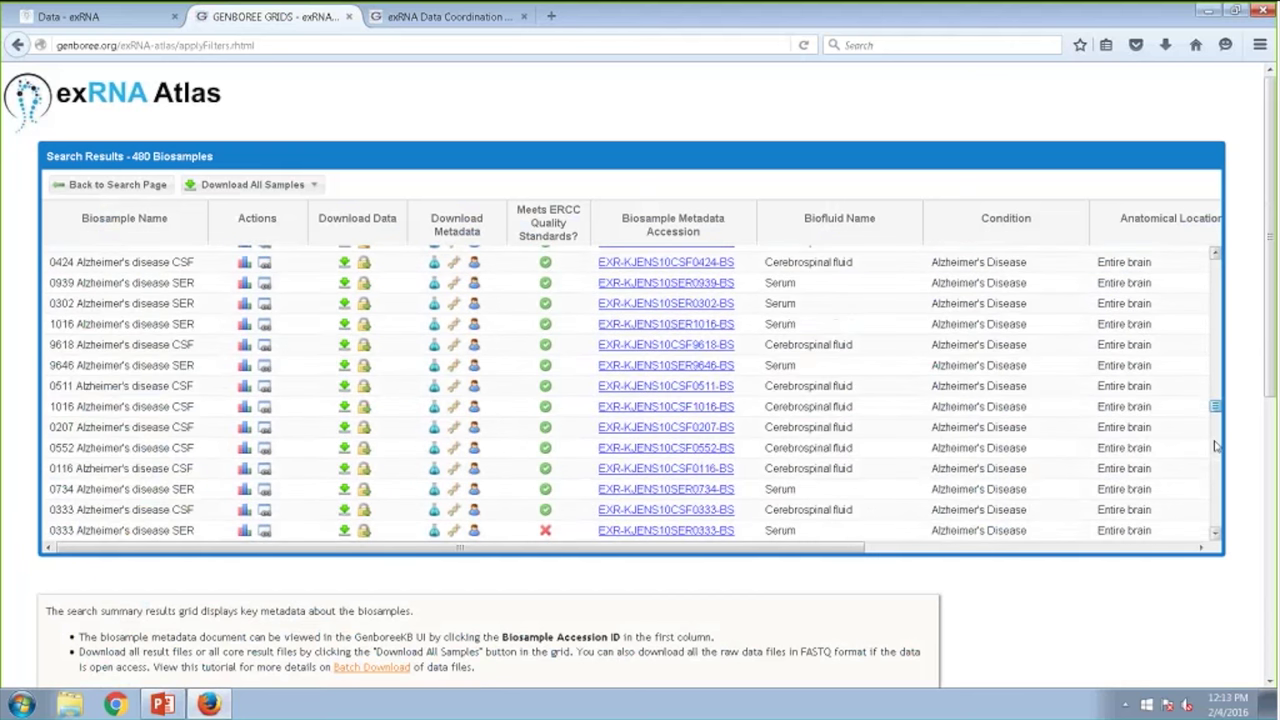
scroll(1215, 467, down, 15)
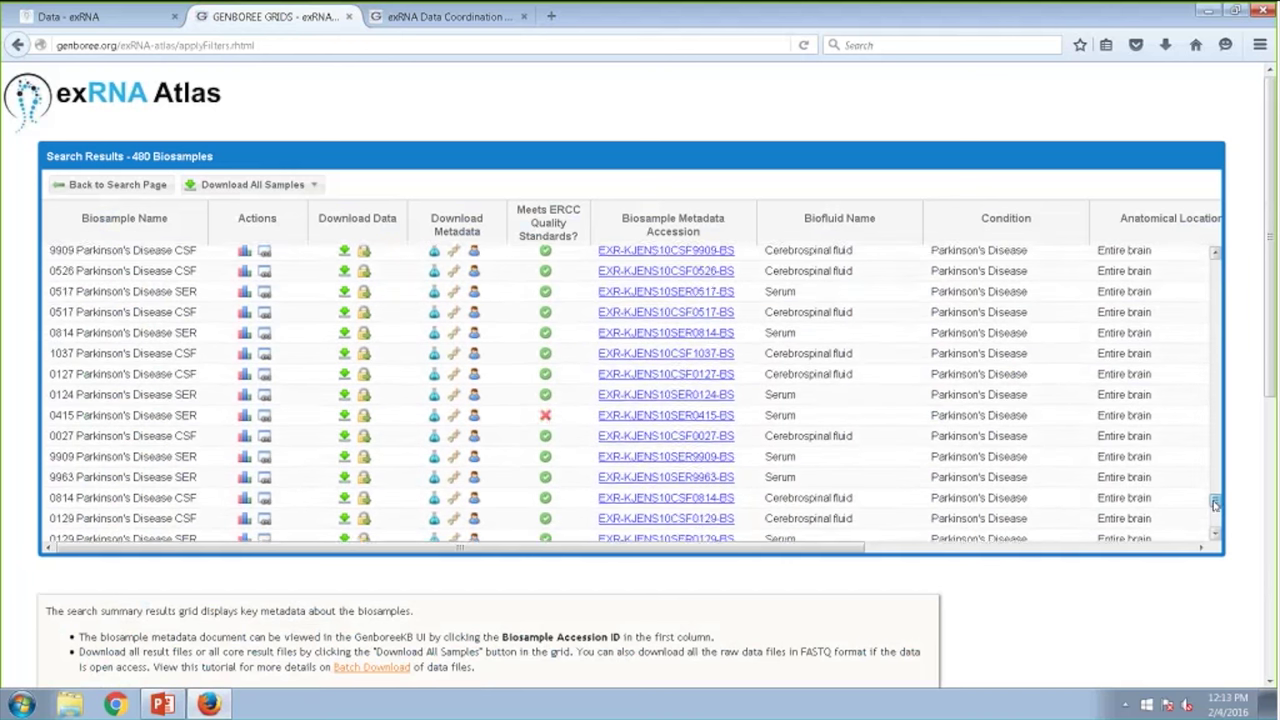
scroll(1215, 410, up, 20)
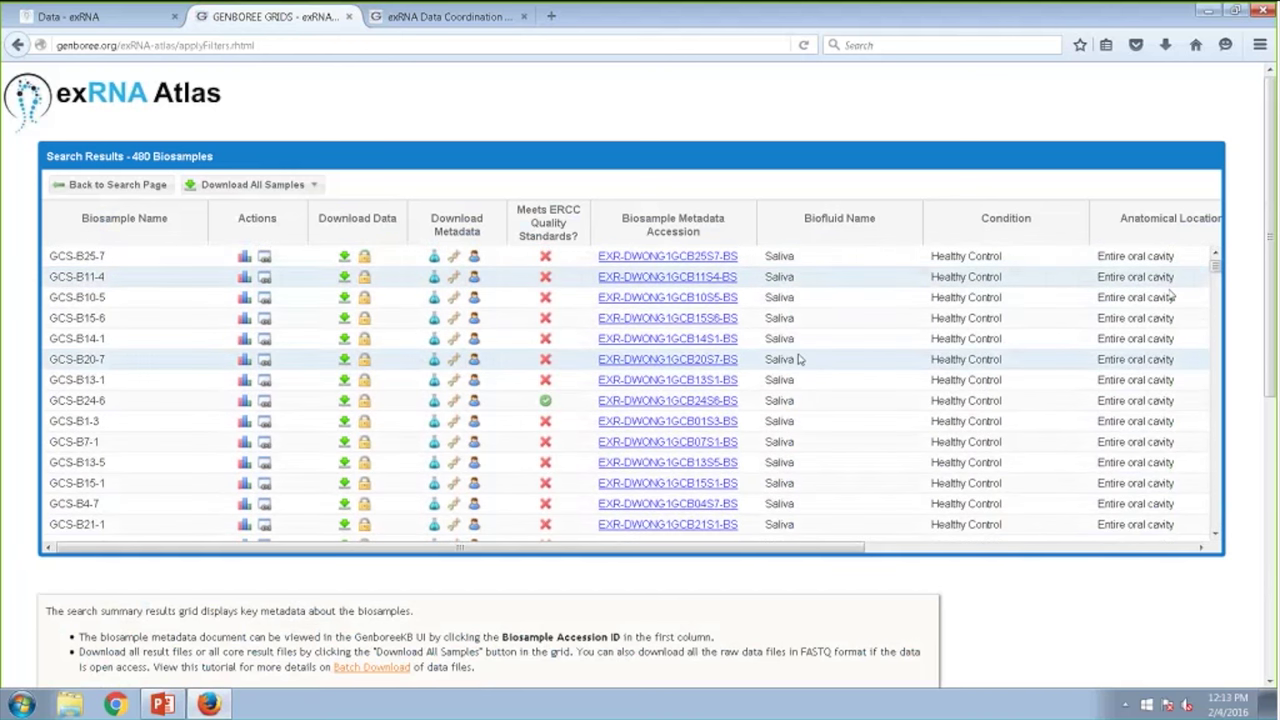
scroll(1217, 311, down, 5)
scroll(1217, 311, down, 15)
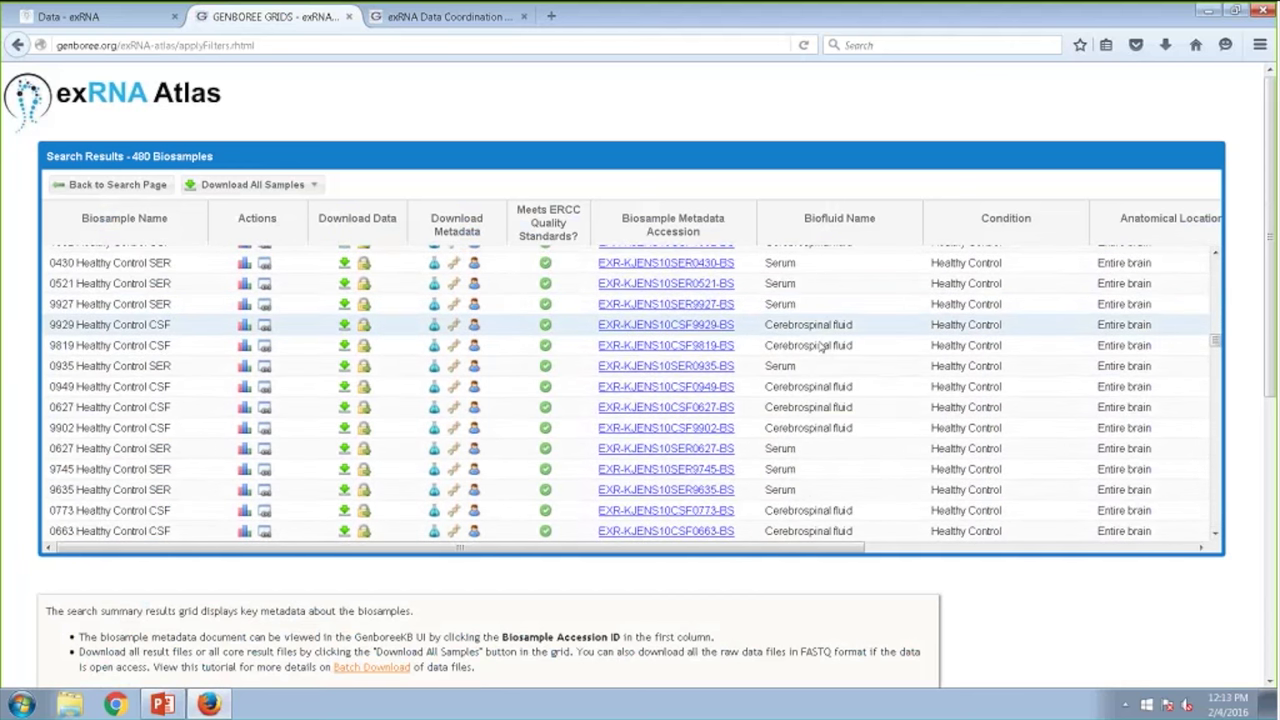
scroll(810, 440, down, 2)
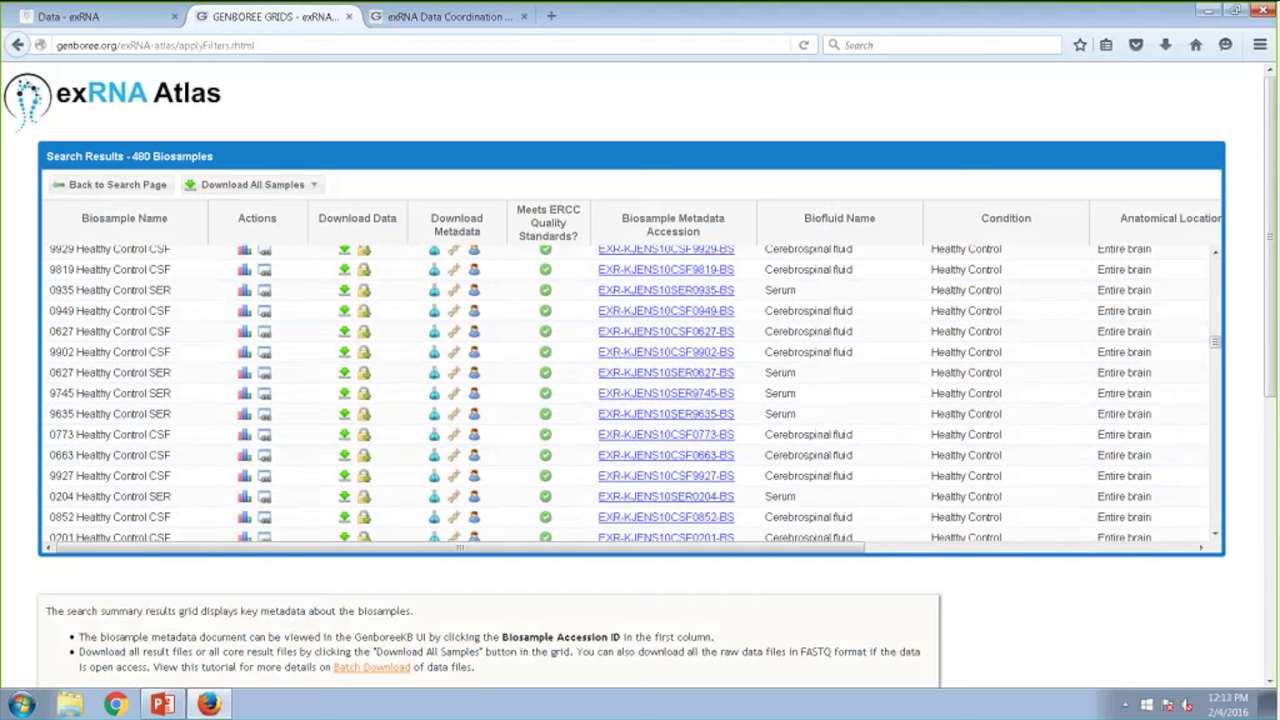
Return to the search page, add the Cerebrospinal Fluid biofluid and MiRVana Paris (Ambion) isolation kit filters, and rerun the search.
click(139, 195)
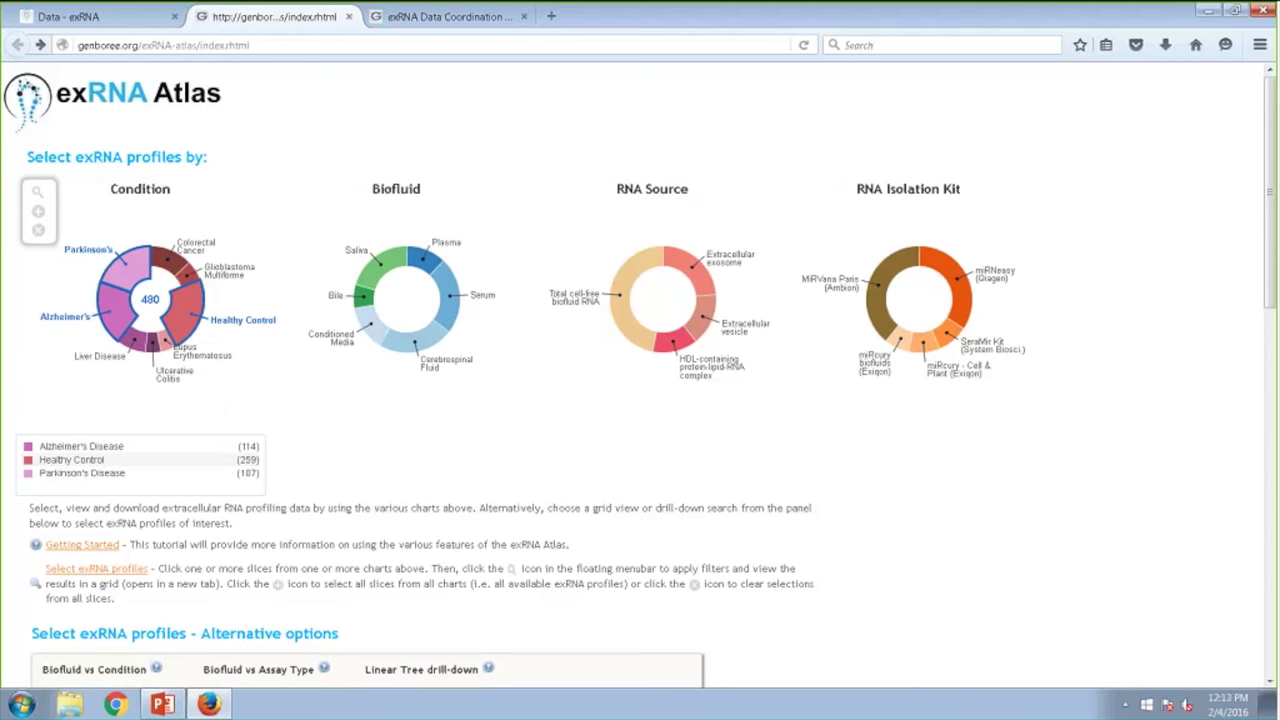
click(423, 348)
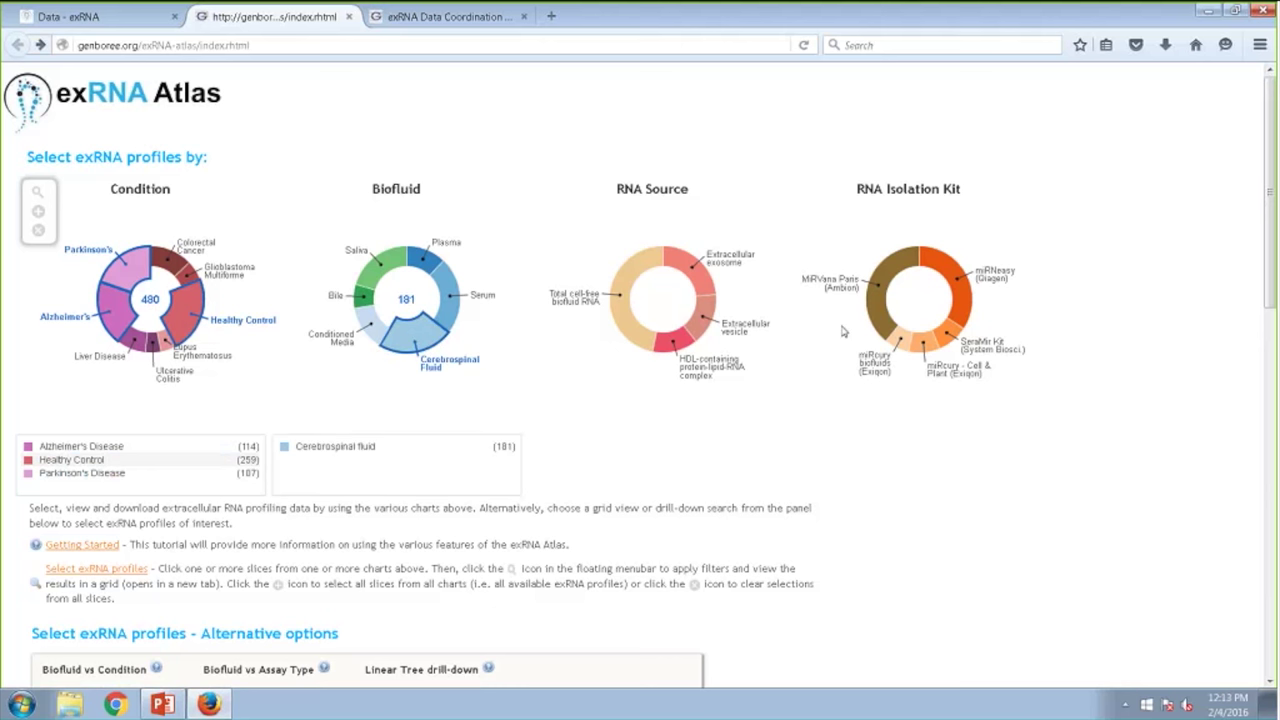
click(880, 318)
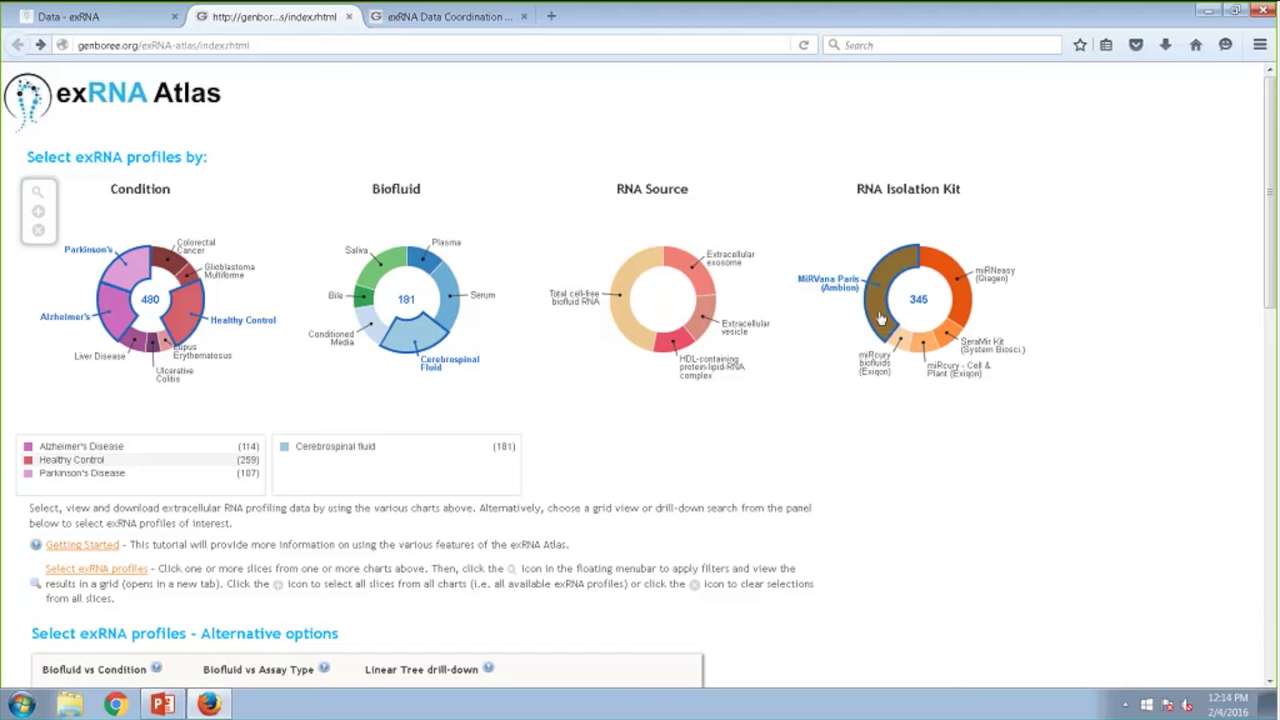
click(880, 318)
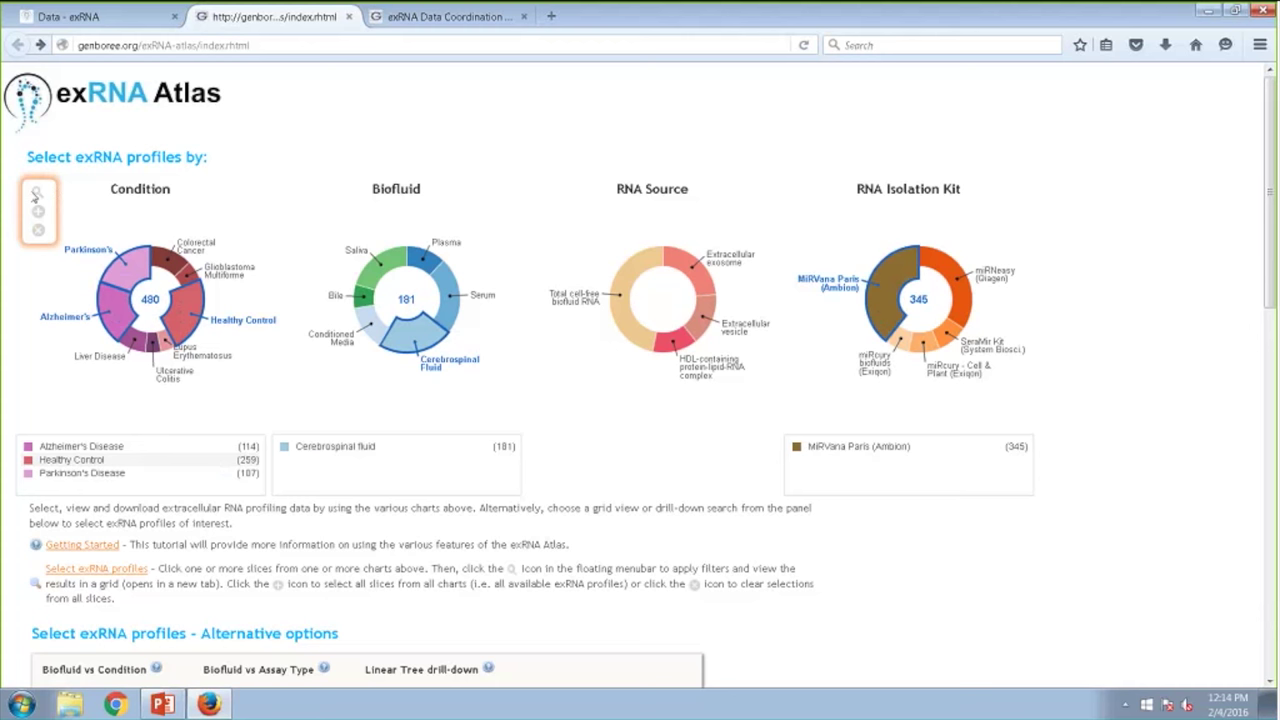
click(36, 194)
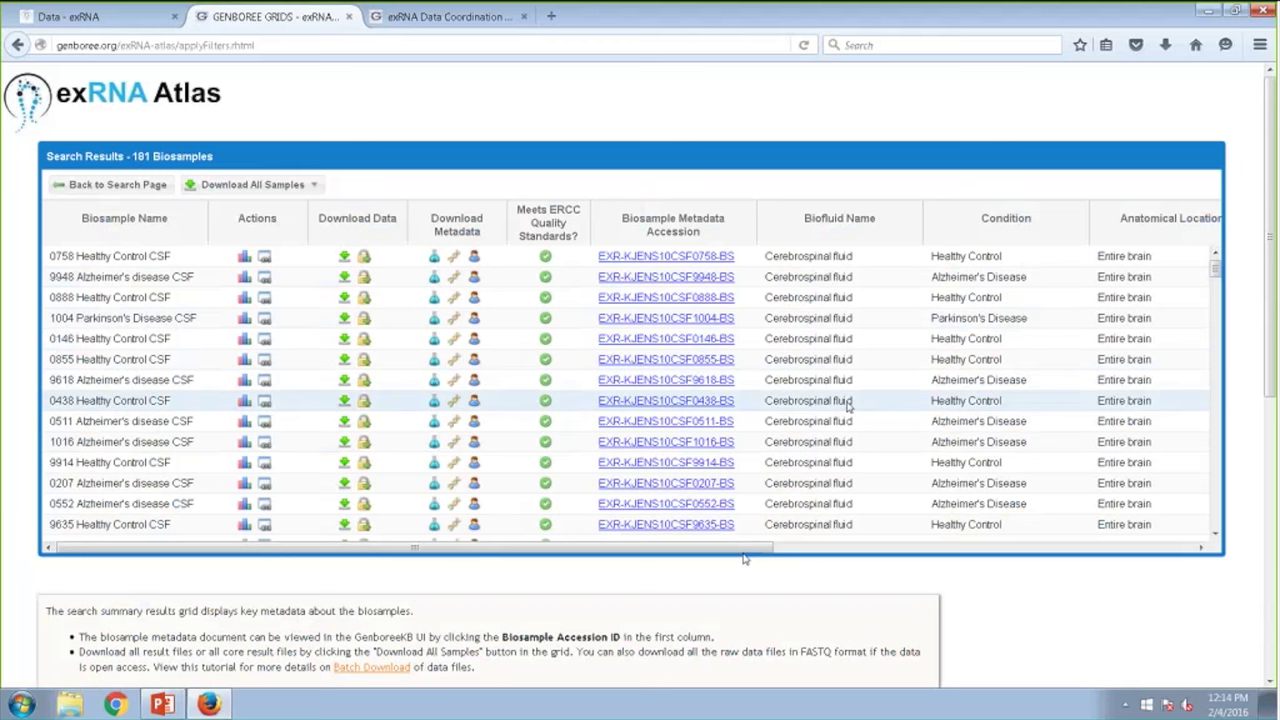
Examine the filtered grid's metadata columns through RNA Isolation Kit, and the explanatory notes and icon legend below the grid.
drag(758, 553, 1152, 601)
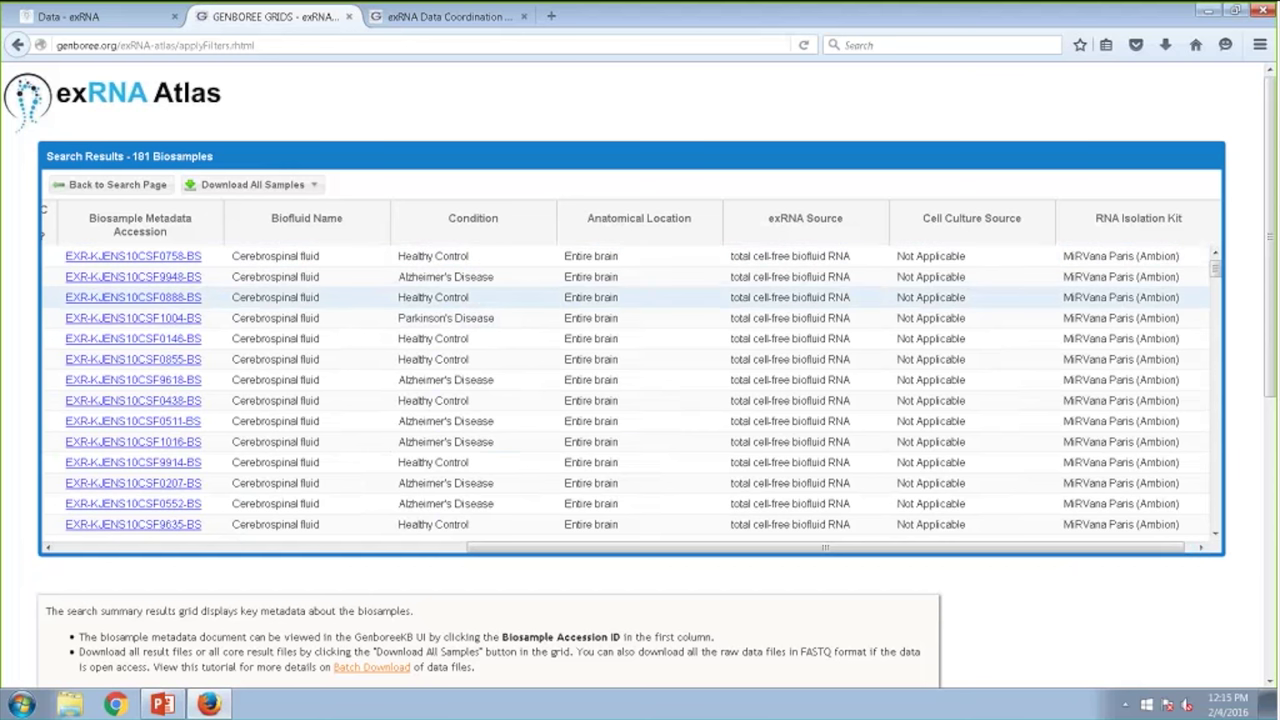
scroll(630, 450, left, 10)
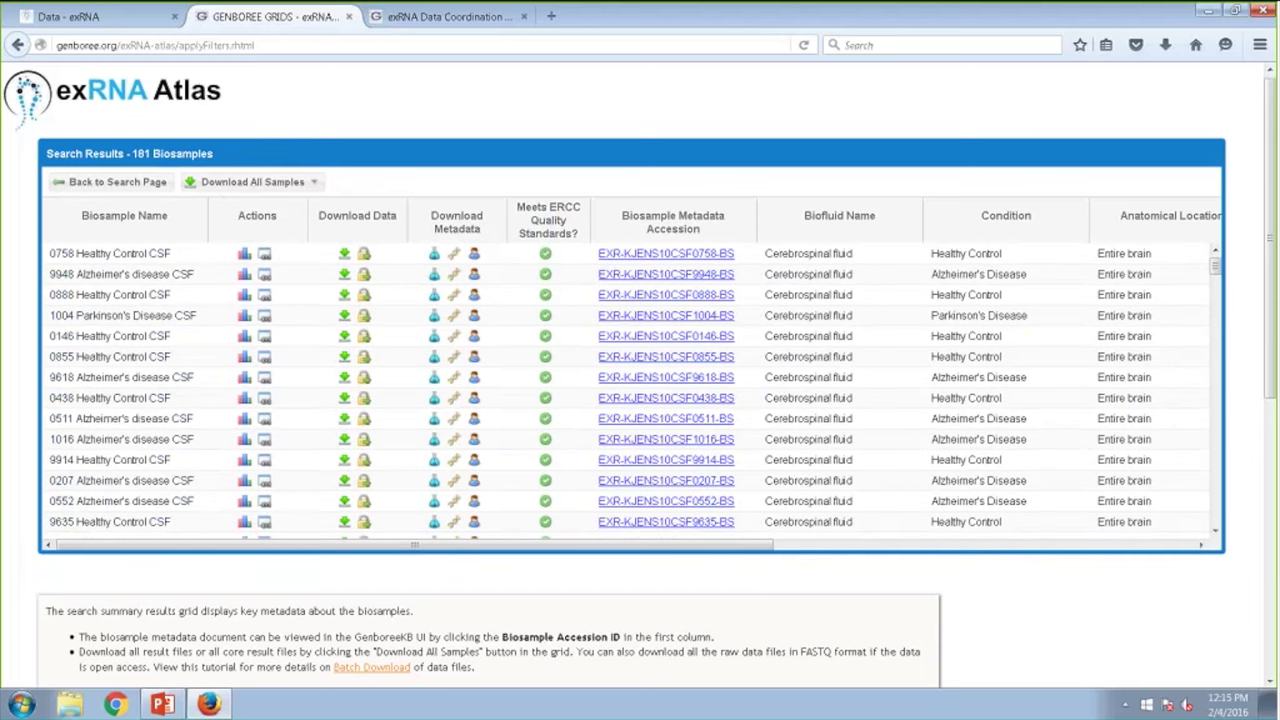
scroll(270, 538, down, 2)
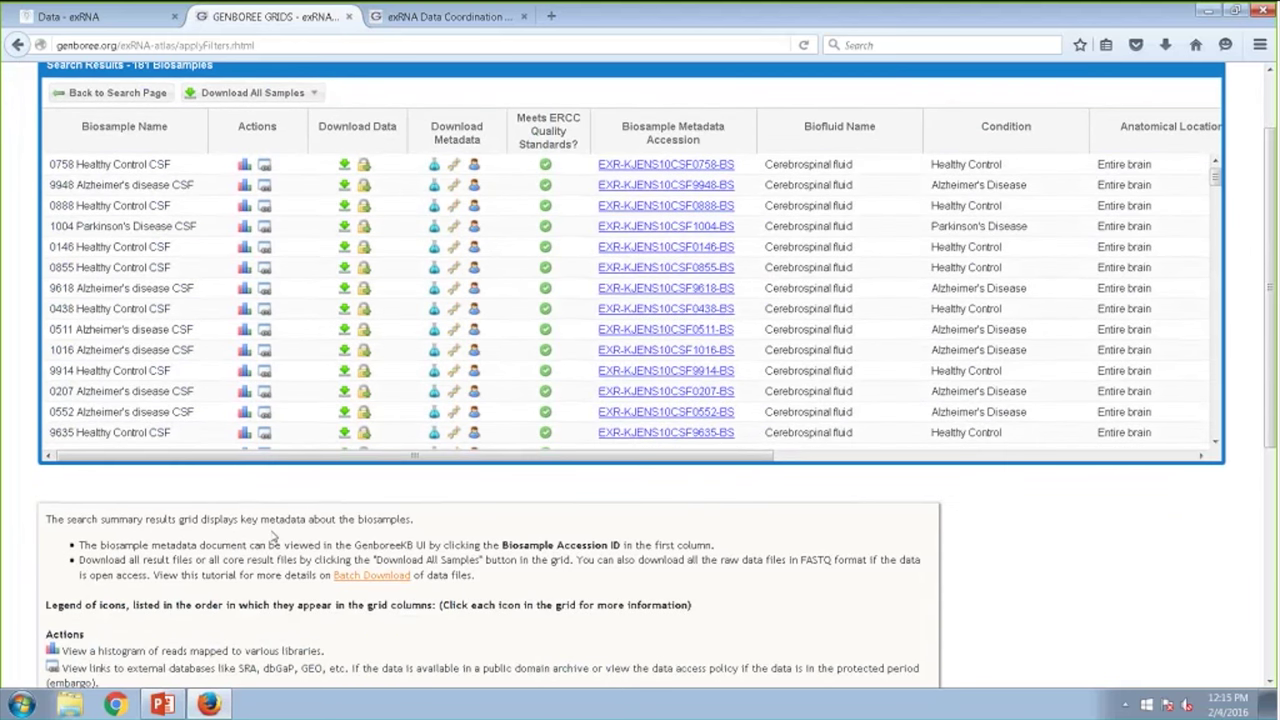
Read the icon legend below the grid, covering actions, data downloads, metadata downloads and QC standards.
scroll(270, 538, down, 4)
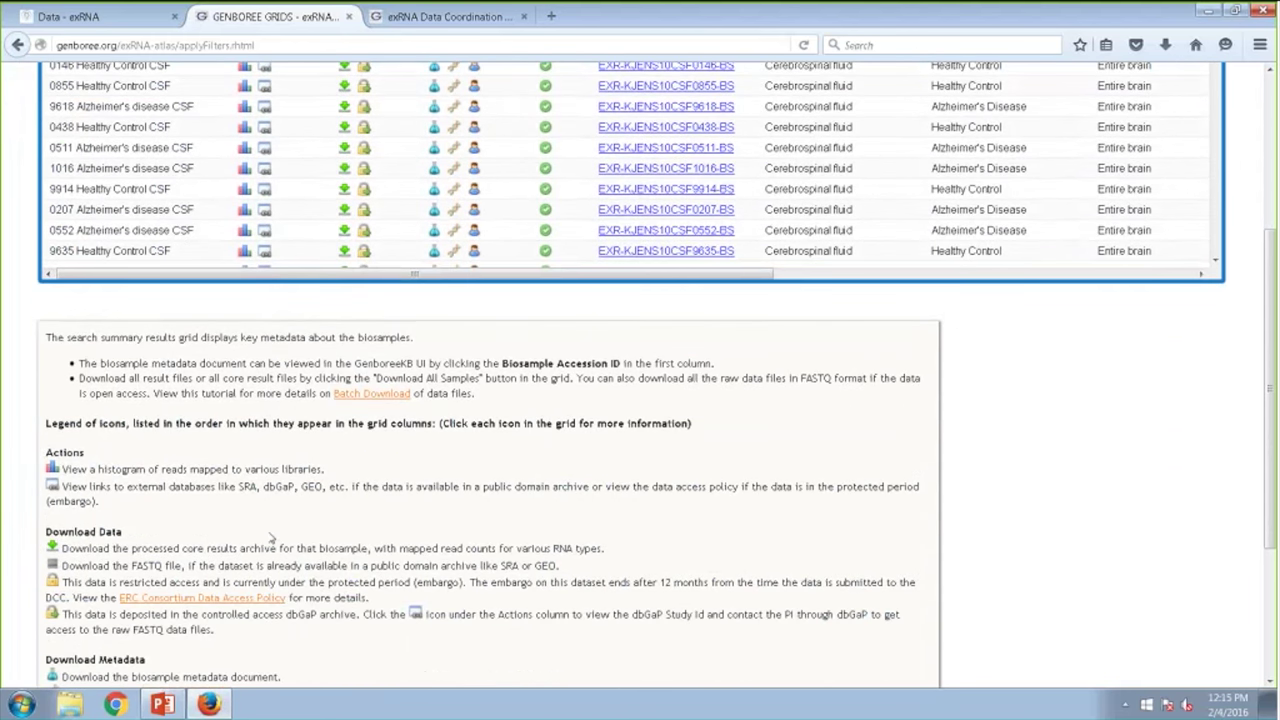
scroll(270, 538, down, 4)
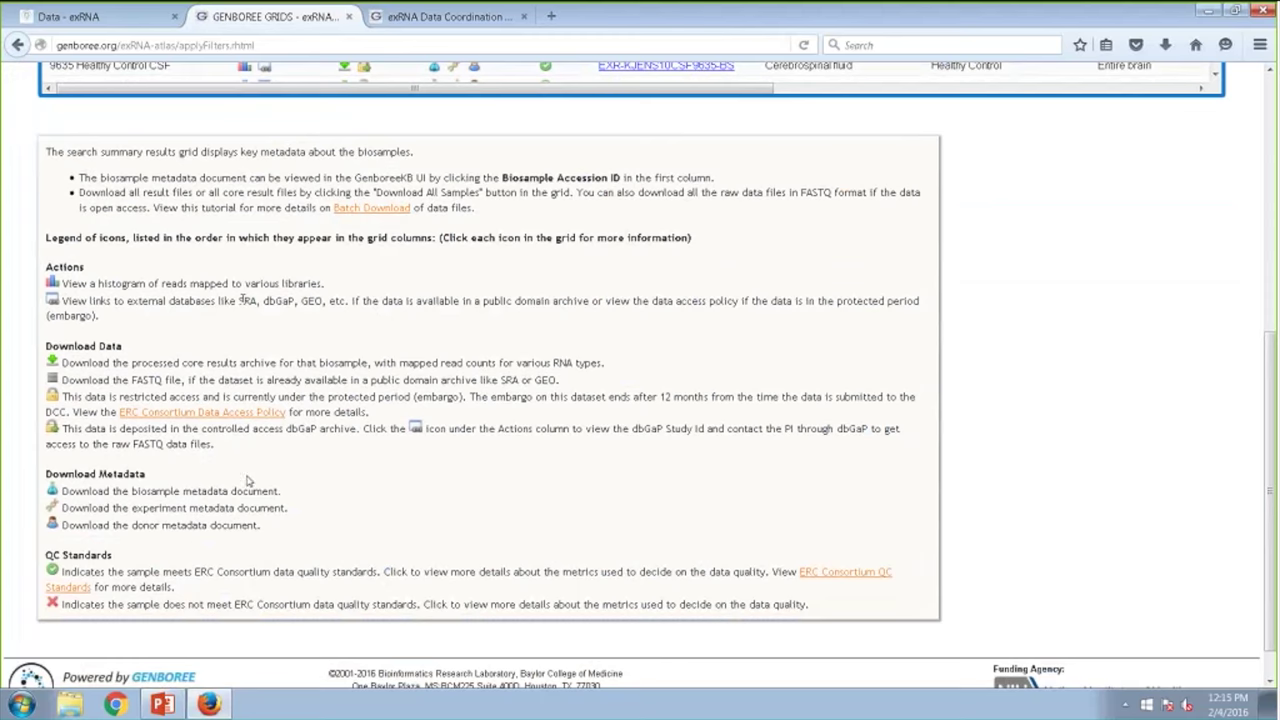
scroll(250, 482, up, 10)
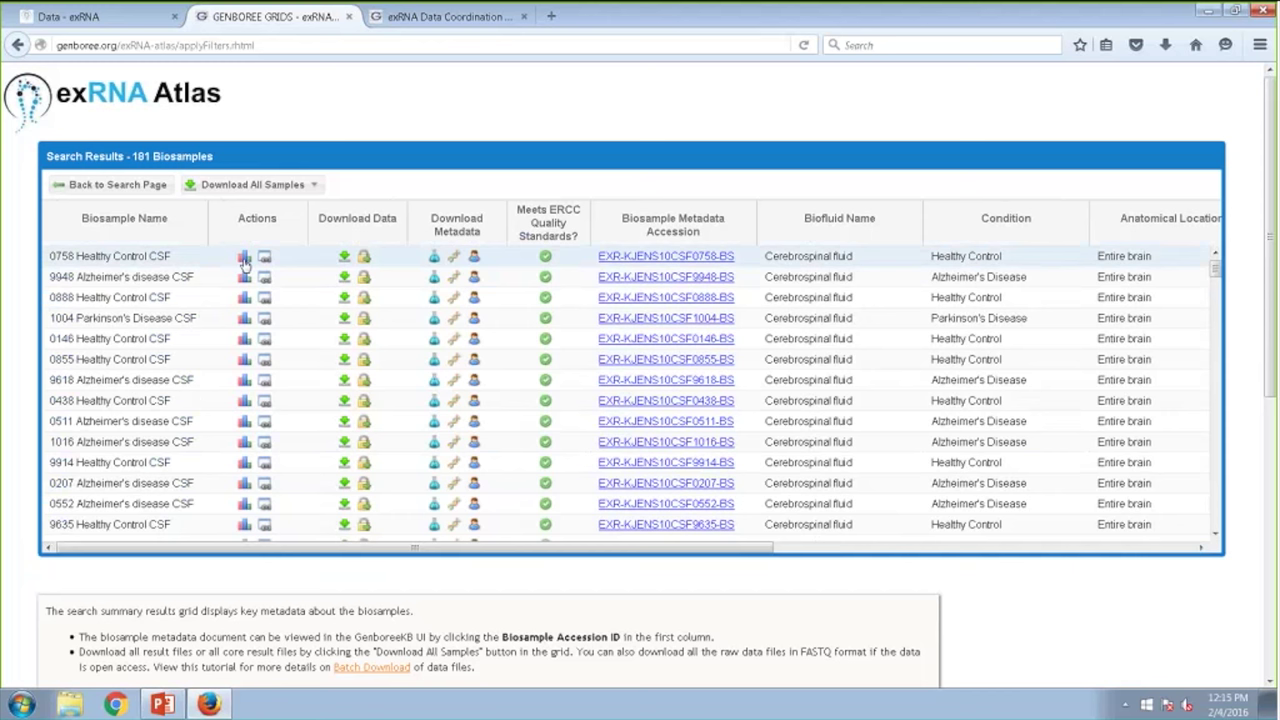
Open the mapped-reads histogram of sample 0758 Healthy Control CSF and examine read counts for input, clipped, miRNA and Gencode reads.
click(245, 259)
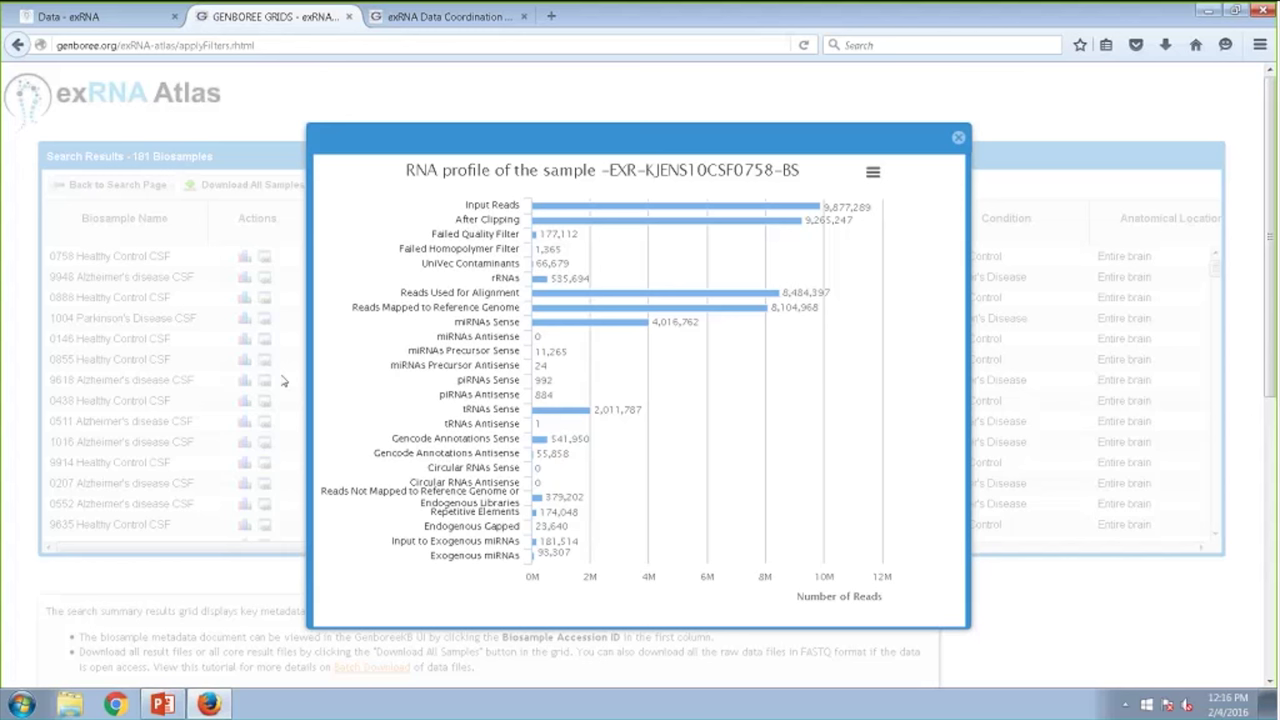
mouse_move(813, 240)
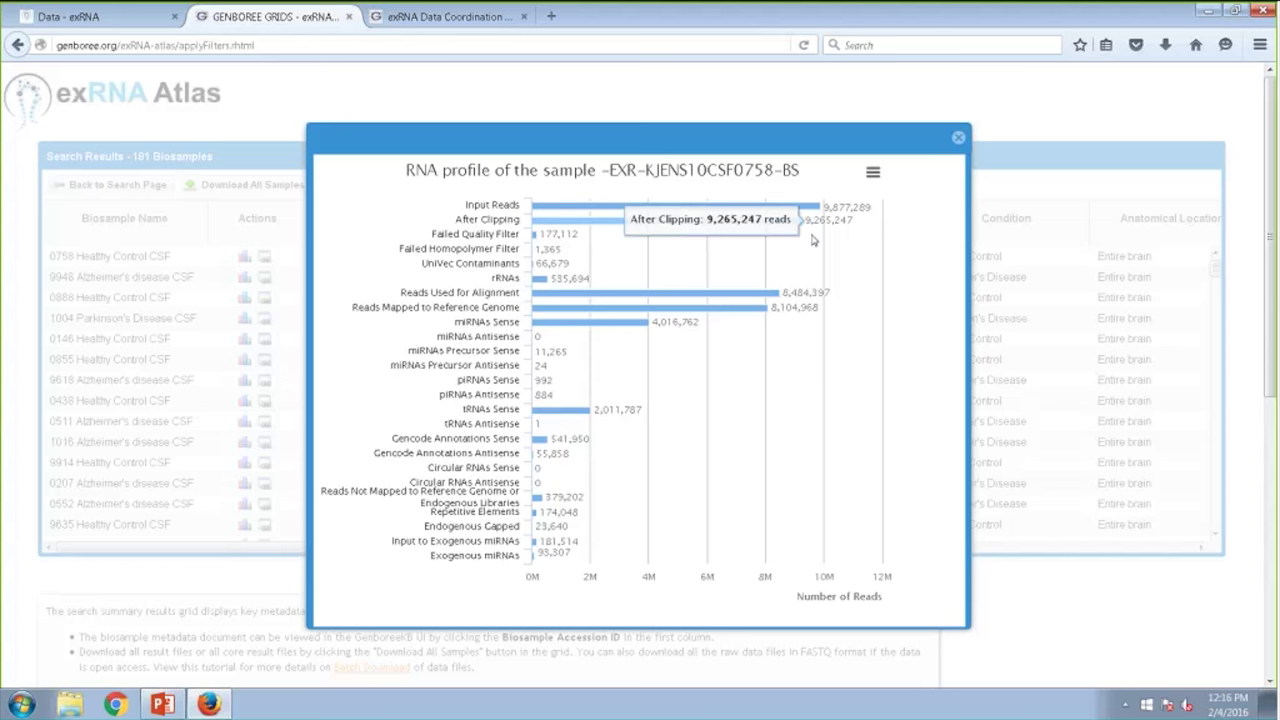
mouse_move(812, 207)
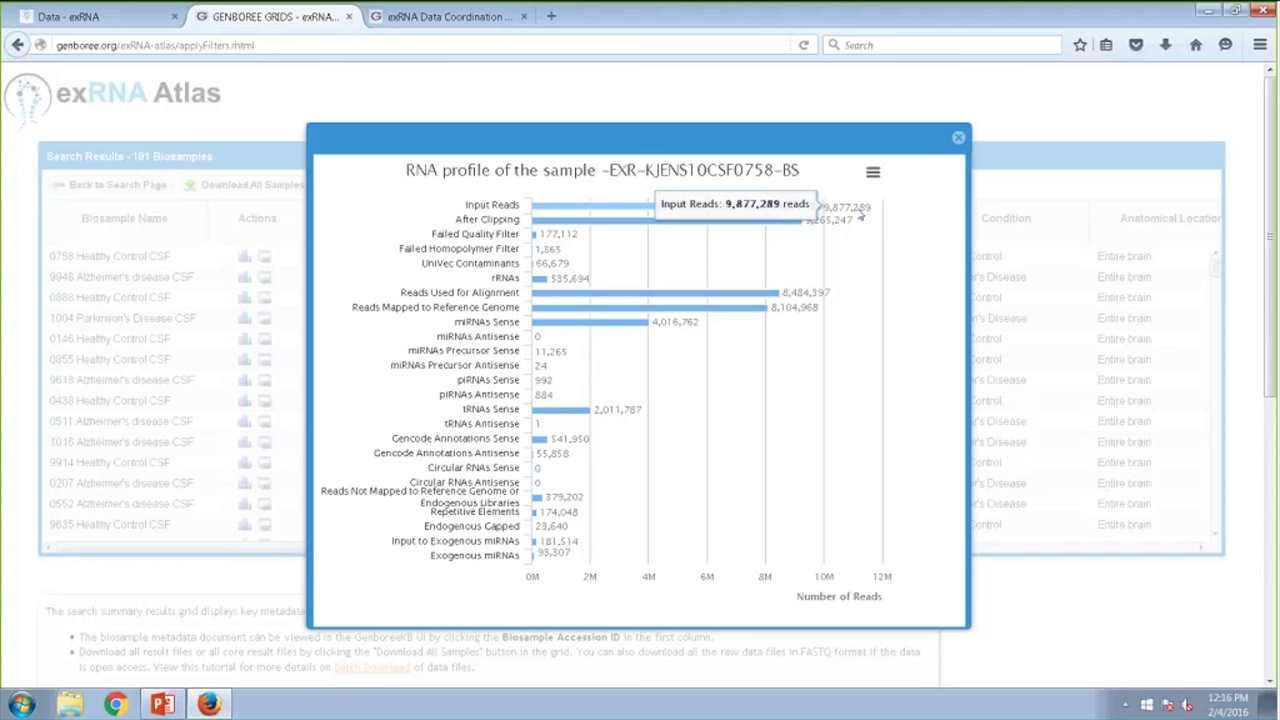
mouse_move(853, 231)
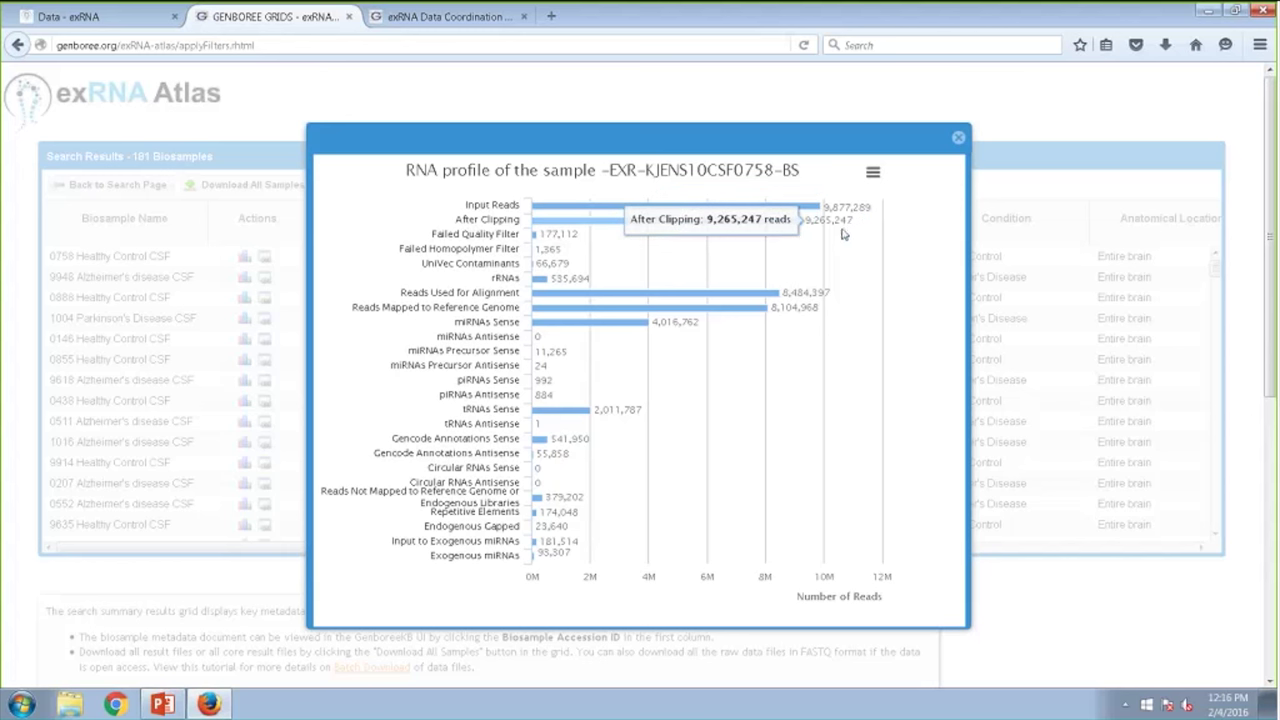
mouse_move(583, 304)
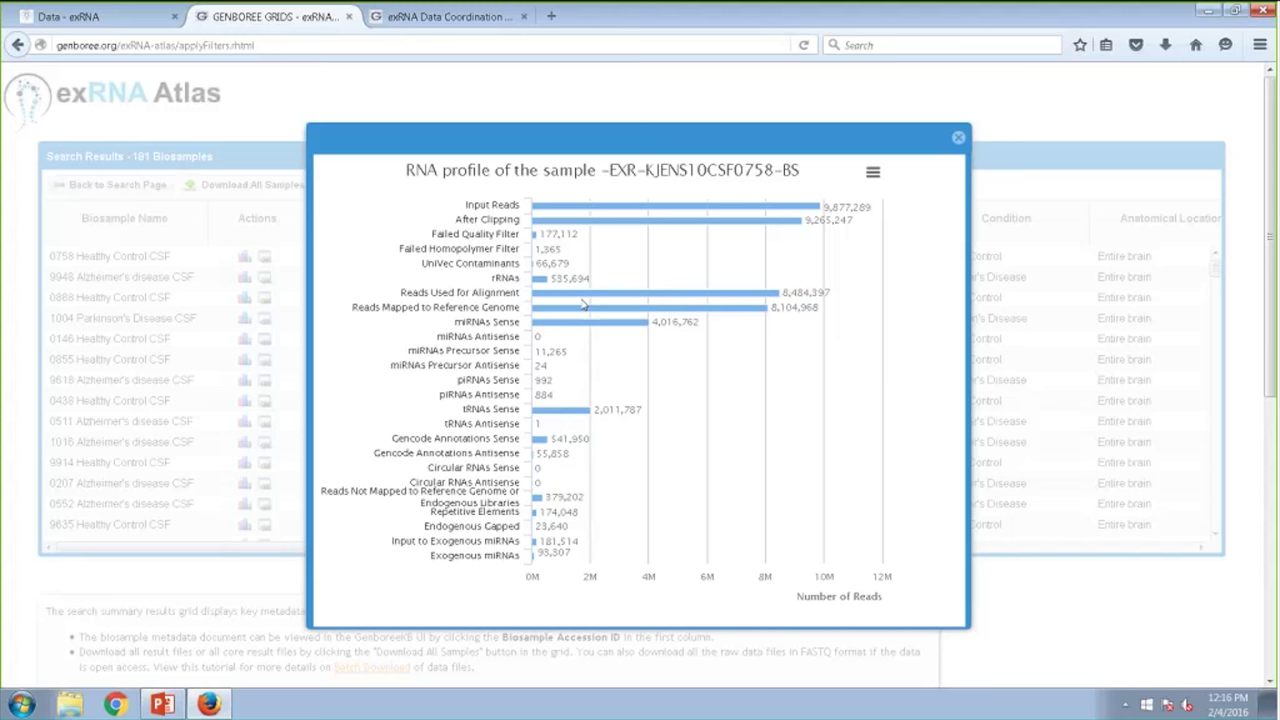
mouse_move(609, 333)
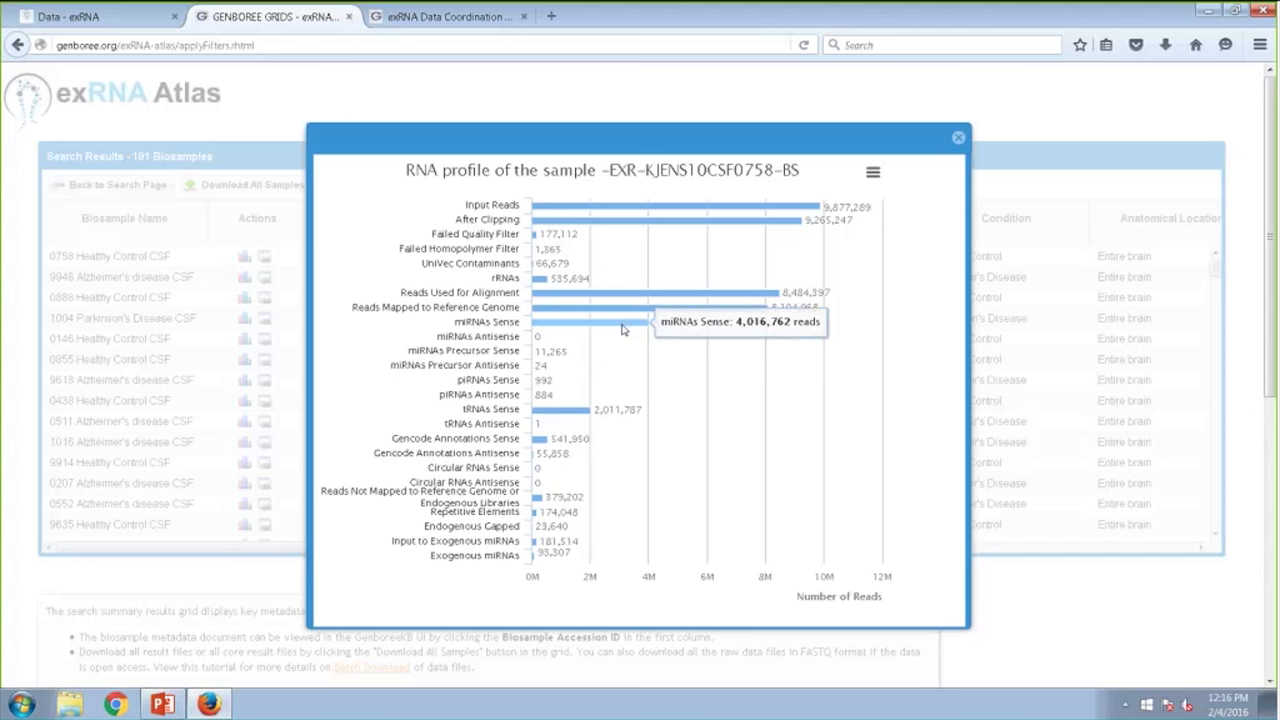
mouse_move(733, 452)
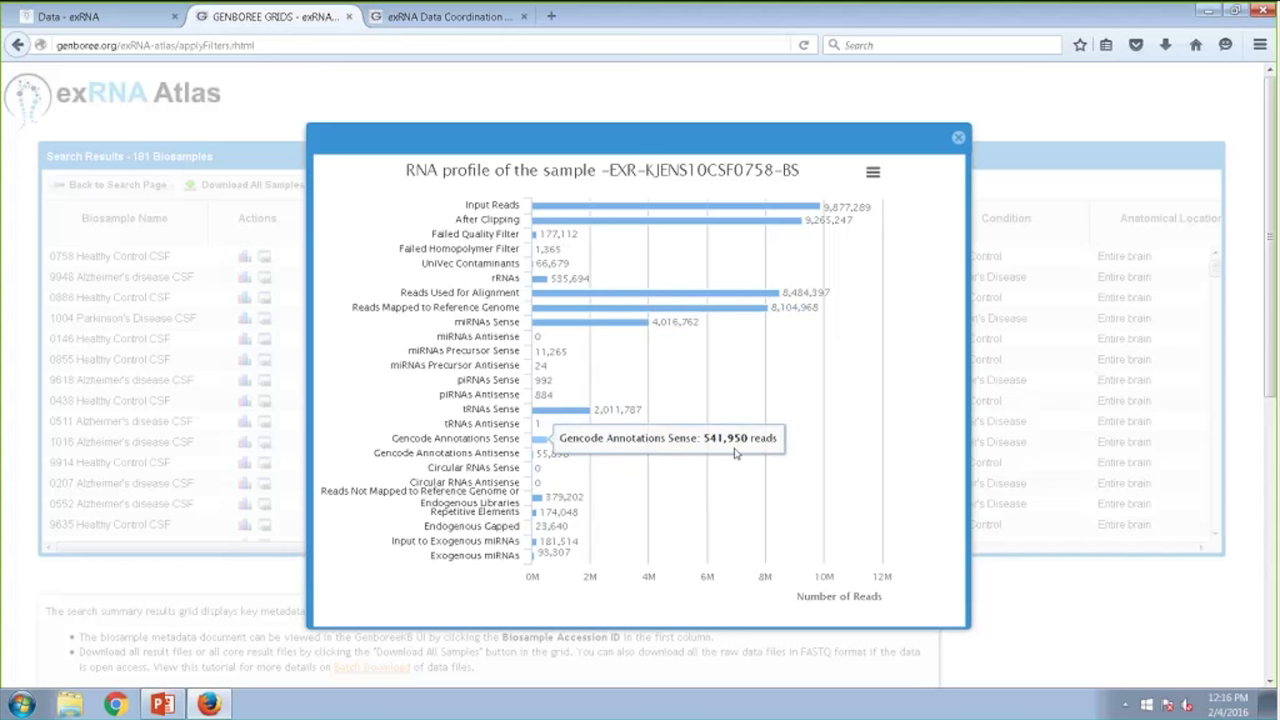
Show the print and image download options of the RNA profile chart and close the chart.
click(873, 172)
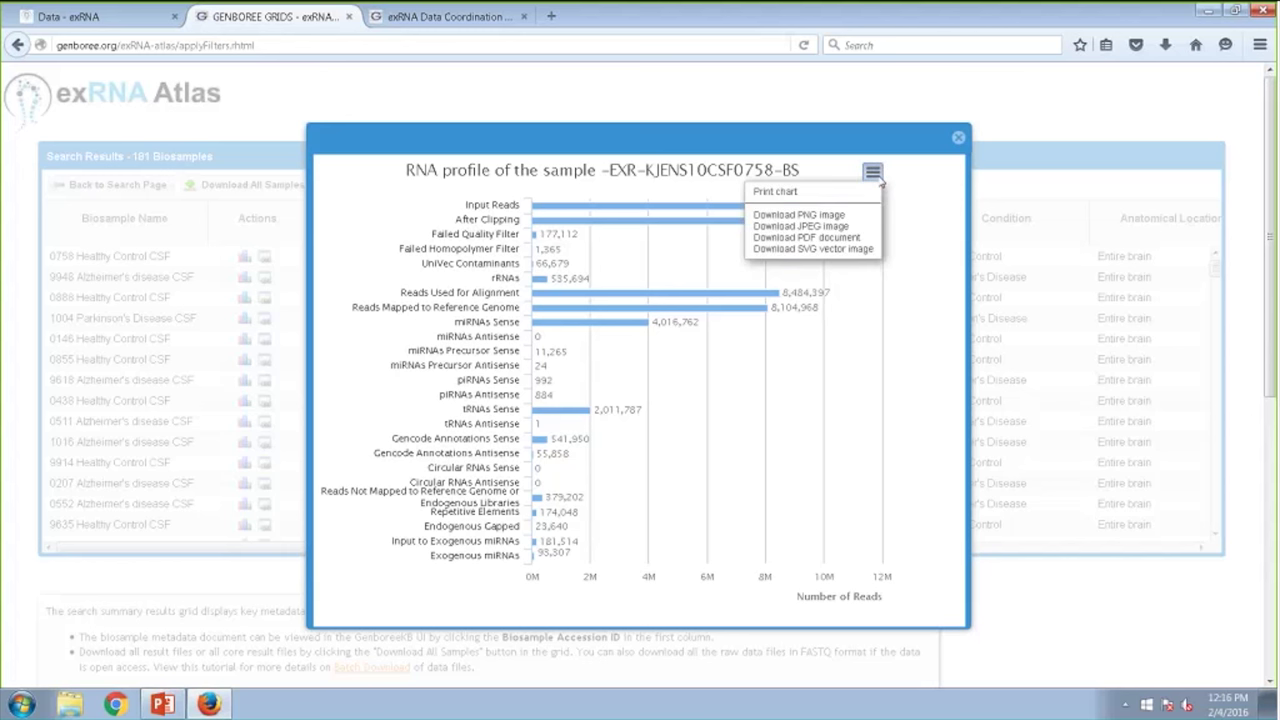
click(860, 227)
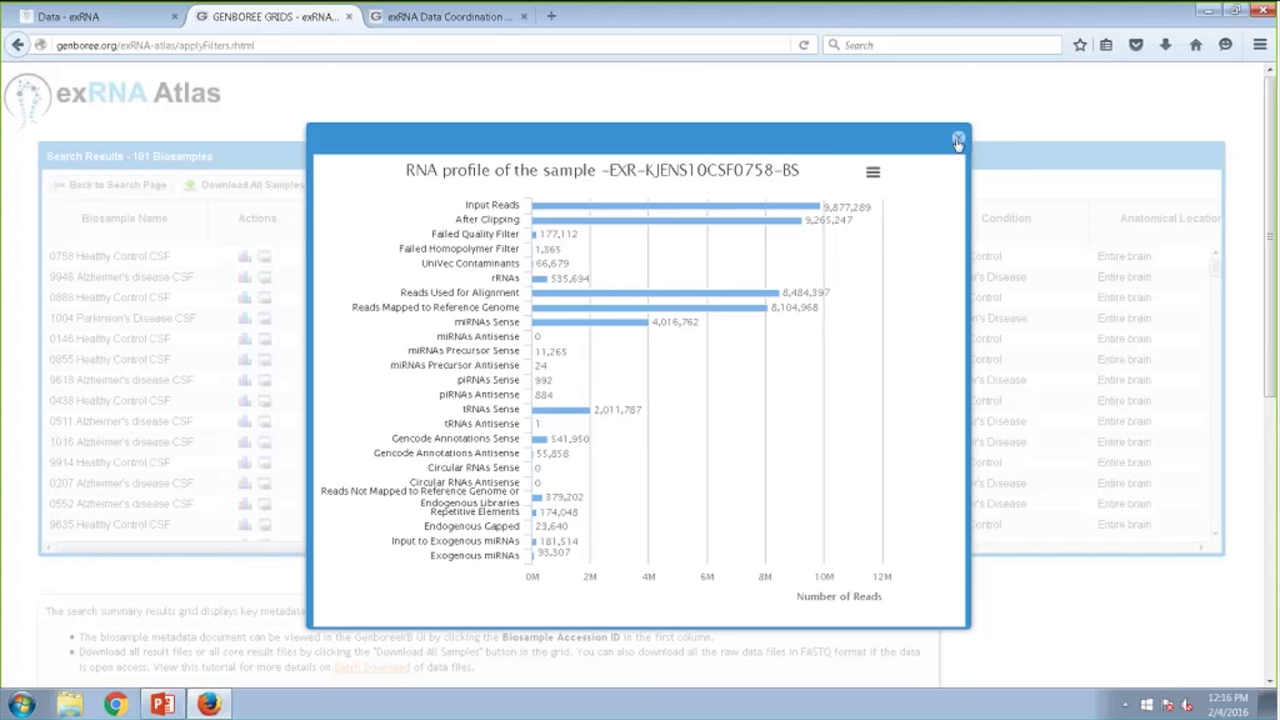
click(958, 140)
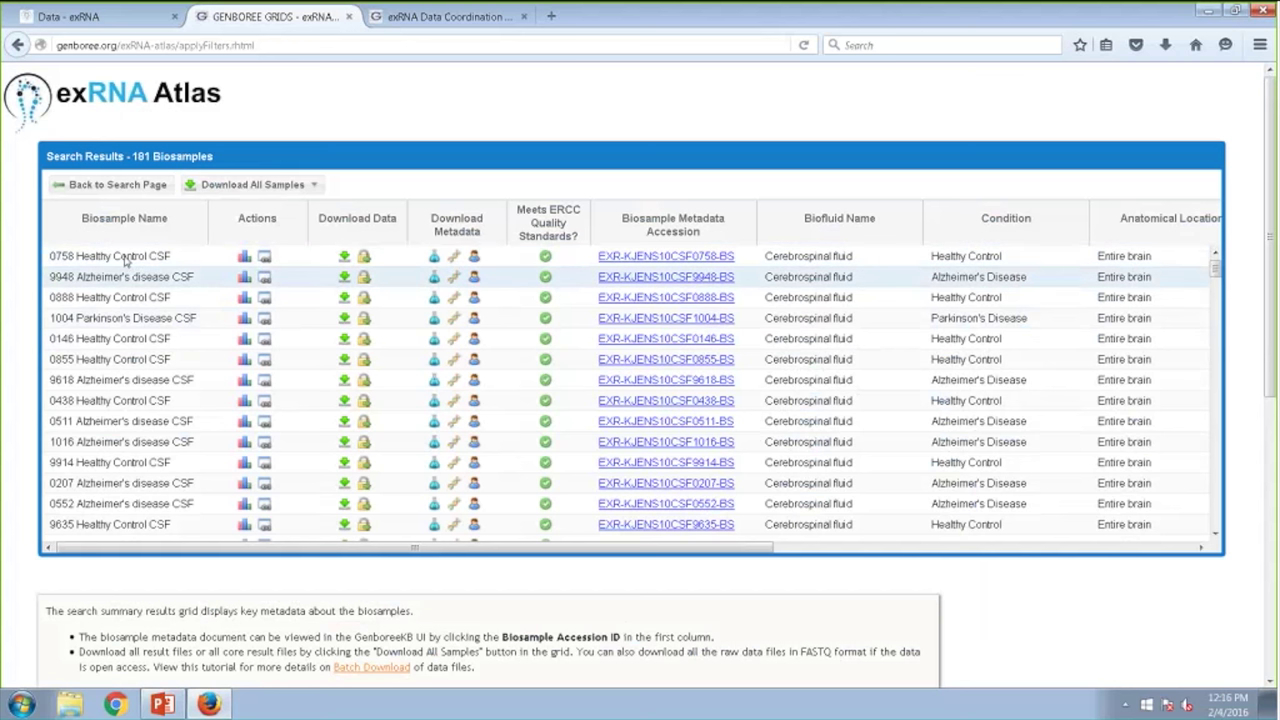
View the dbGaP study phs000727.v1.p1 linked to sample 0758 Healthy Control CSF and return to the results grid.
click(265, 257)
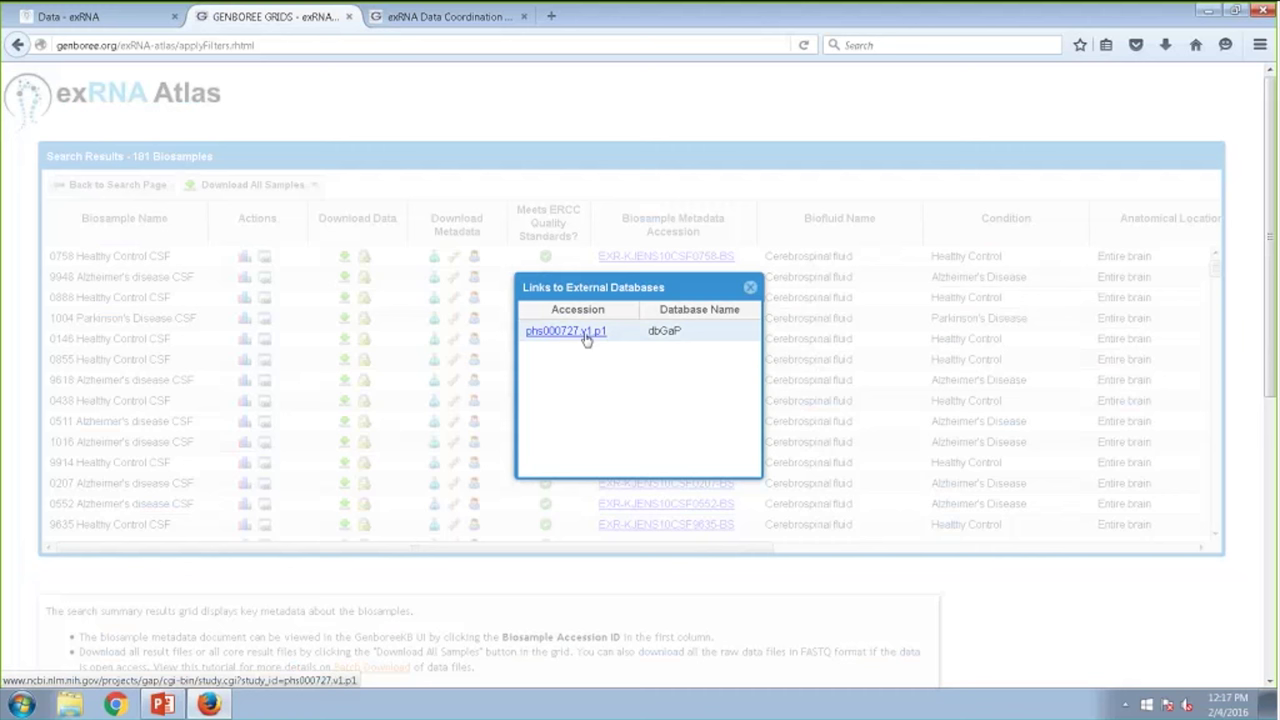
click(585, 332)
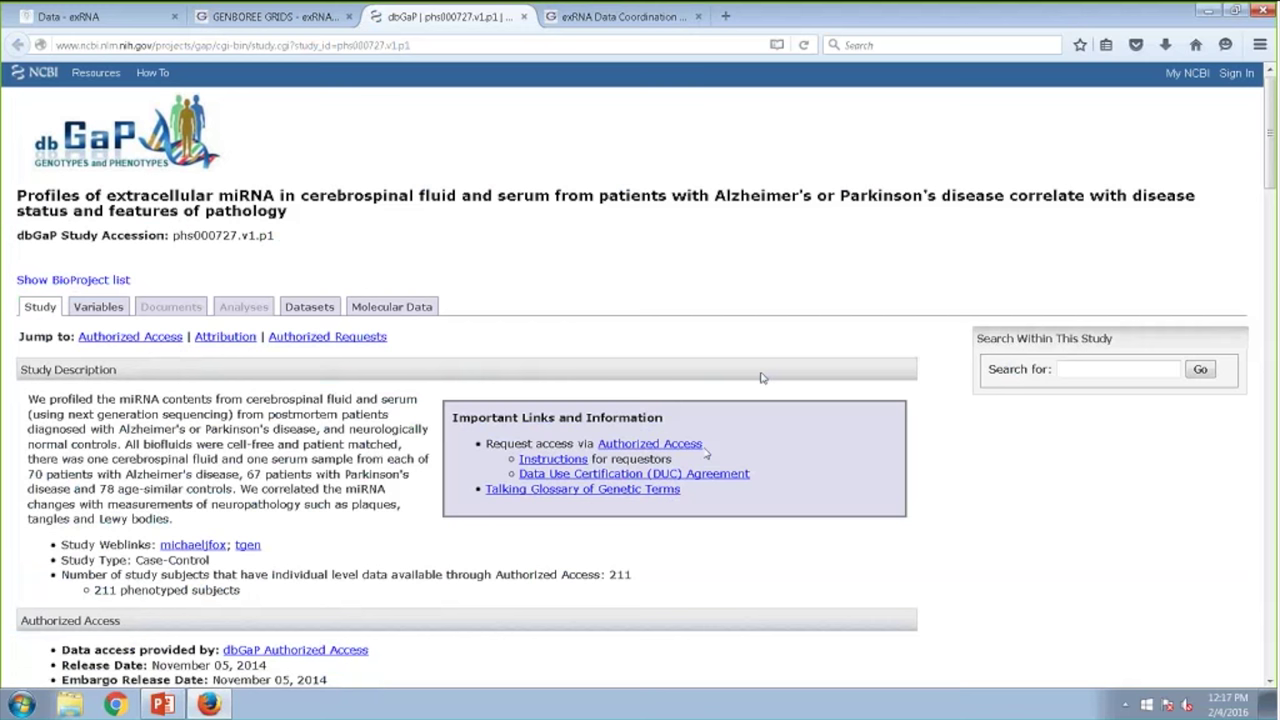
click(330, 22)
click(749, 289)
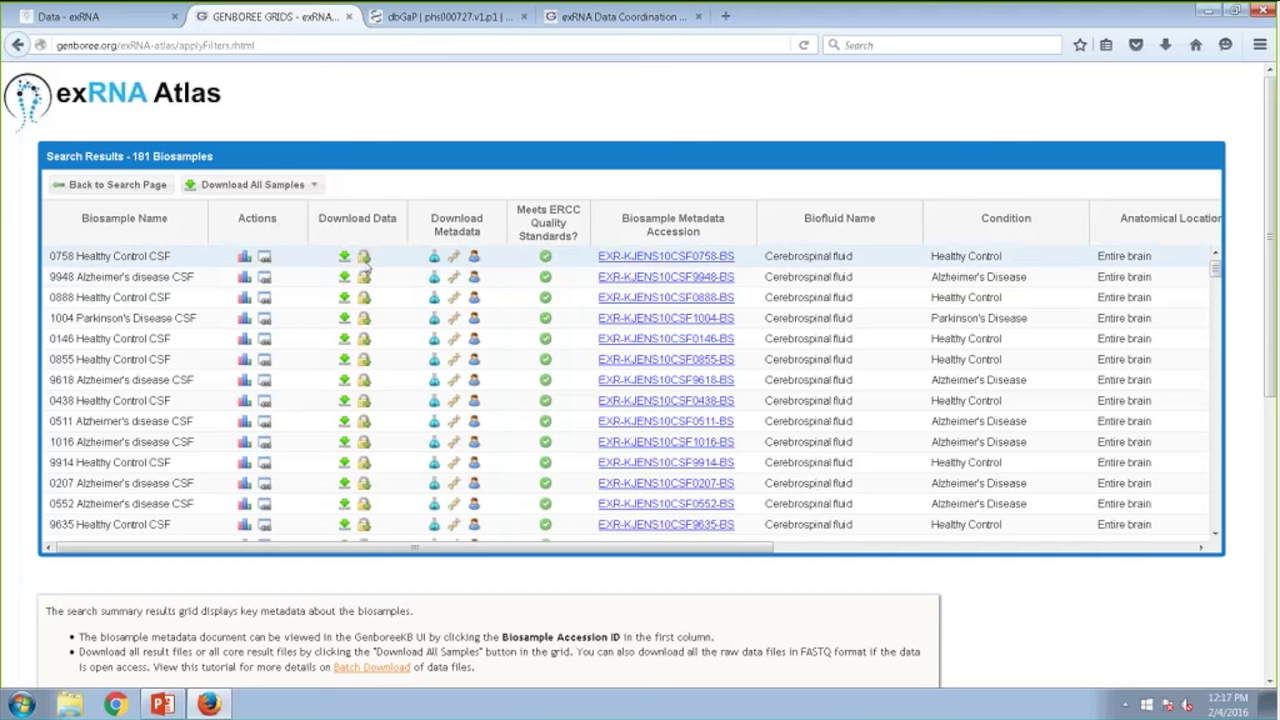
Check what the Download Data icons mean for controlled-access and processed data, using their descriptions and the legend below the grid.
mouse_move(367, 262)
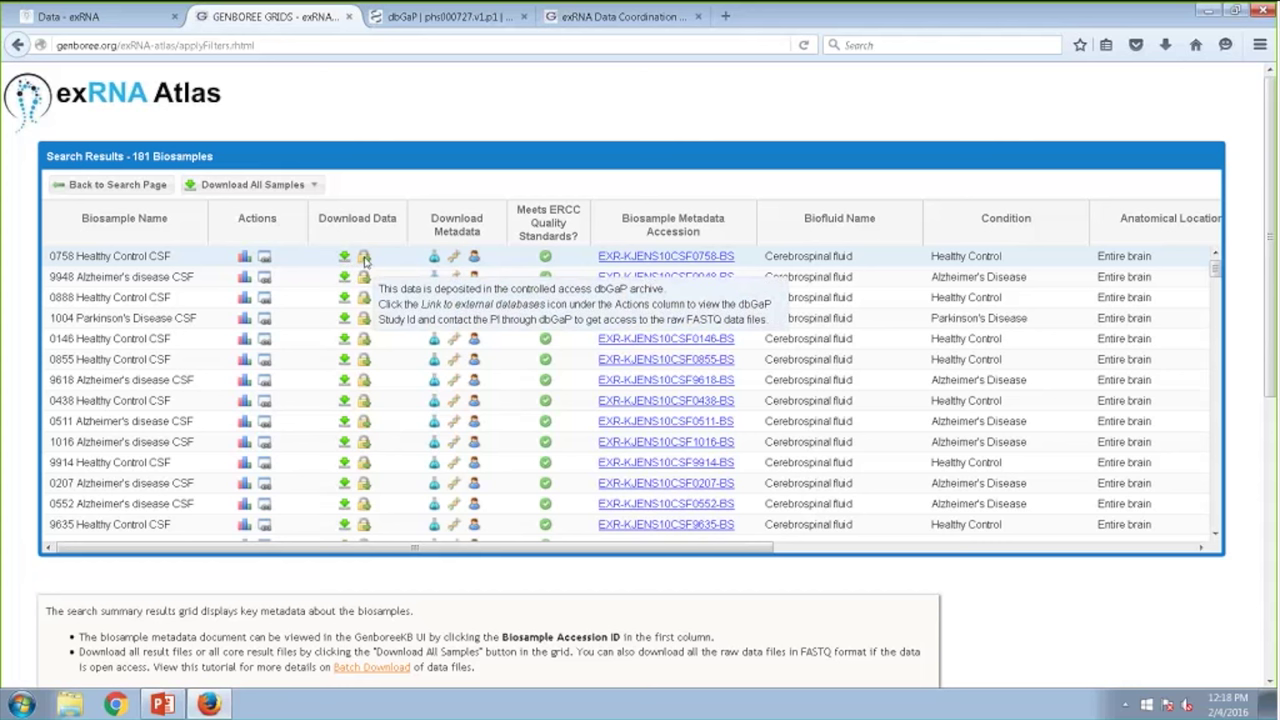
mouse_move(344, 381)
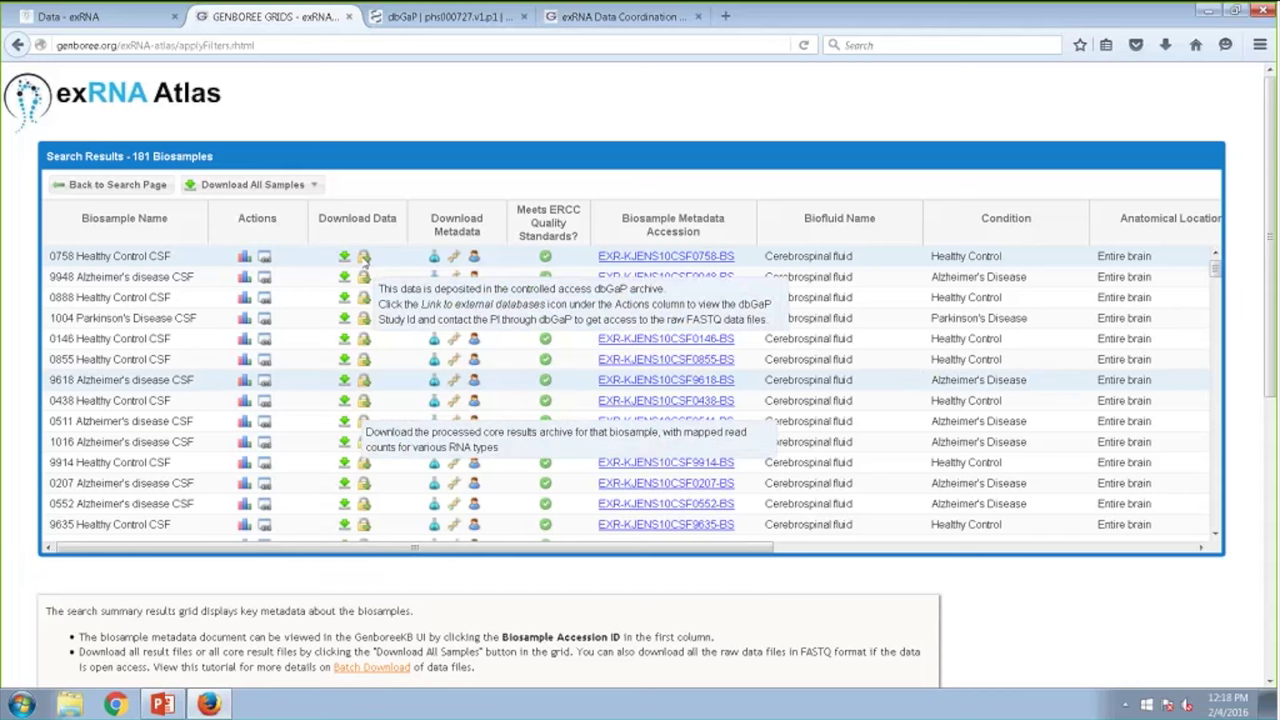
scroll(209, 583, down, 3)
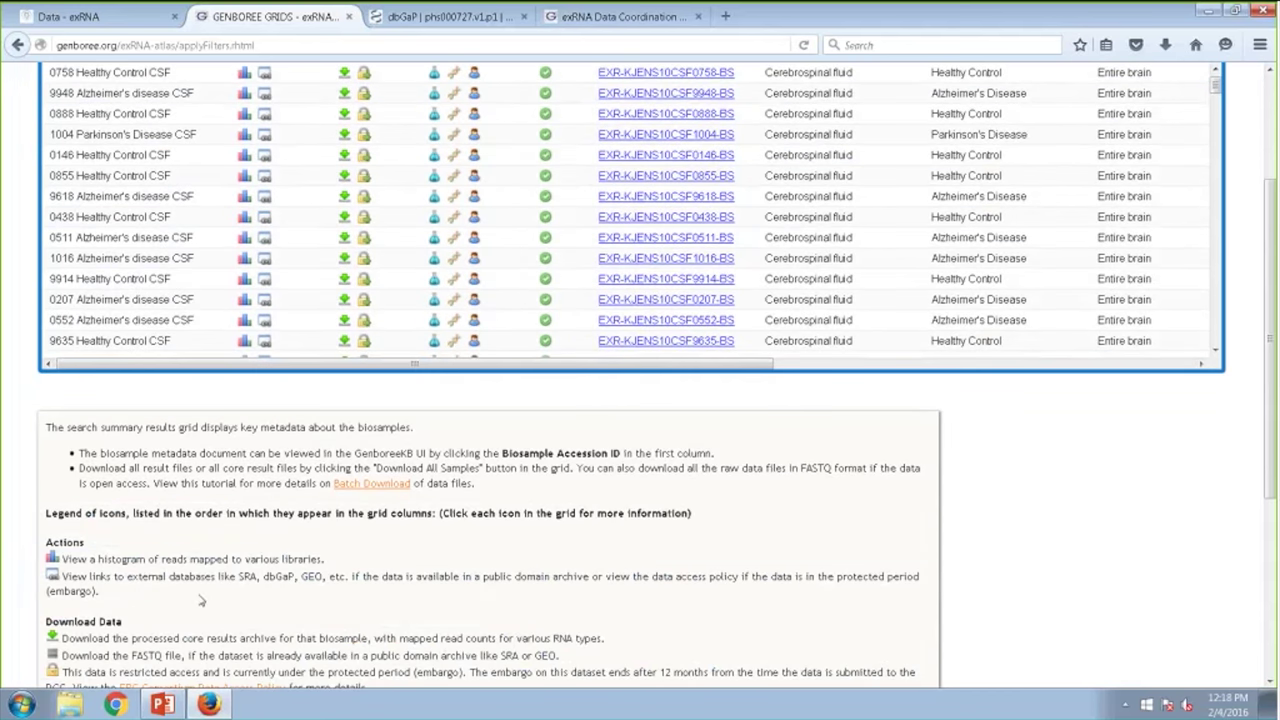
scroll(209, 583, down, 2)
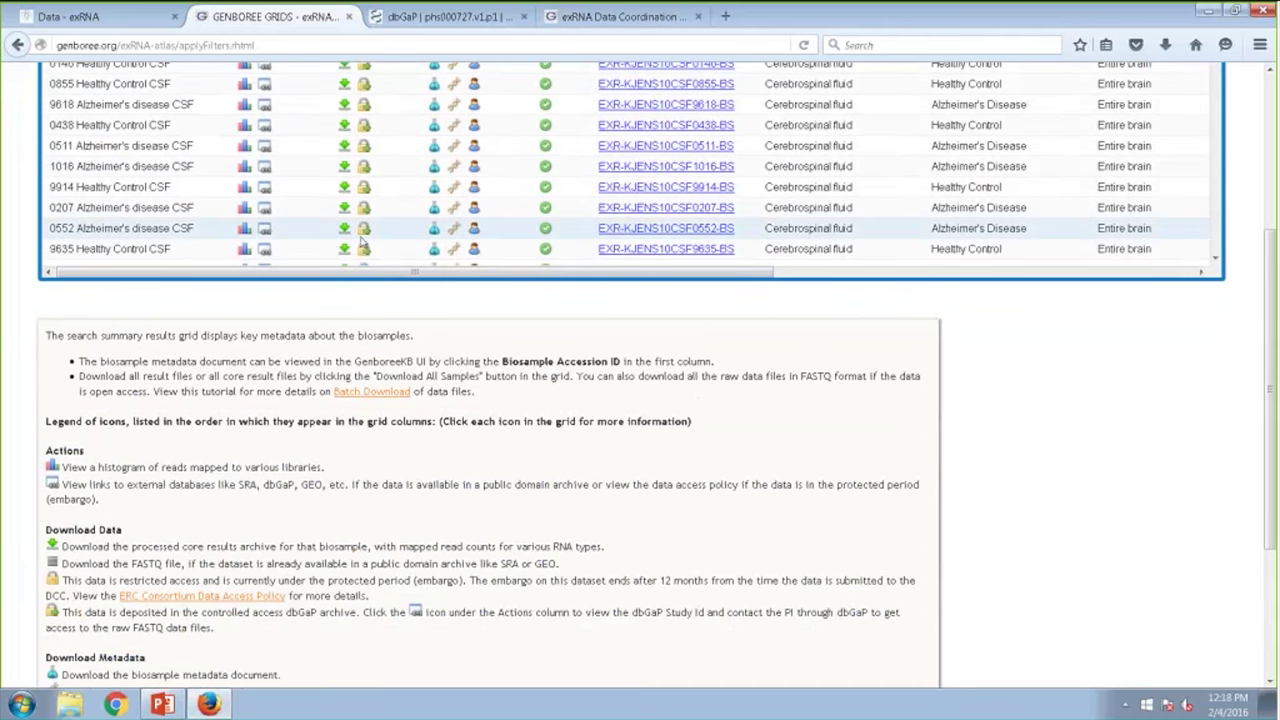
scroll(363, 243, up, 2)
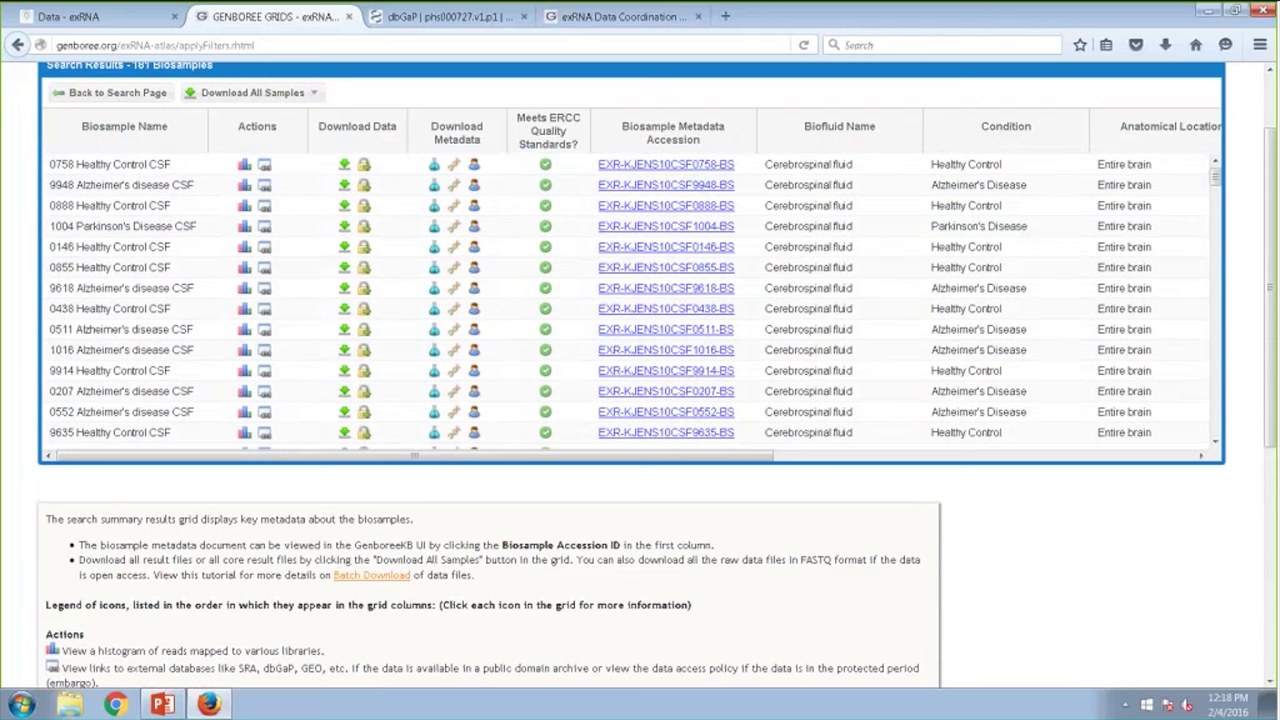
scroll(386, 259, up, 1)
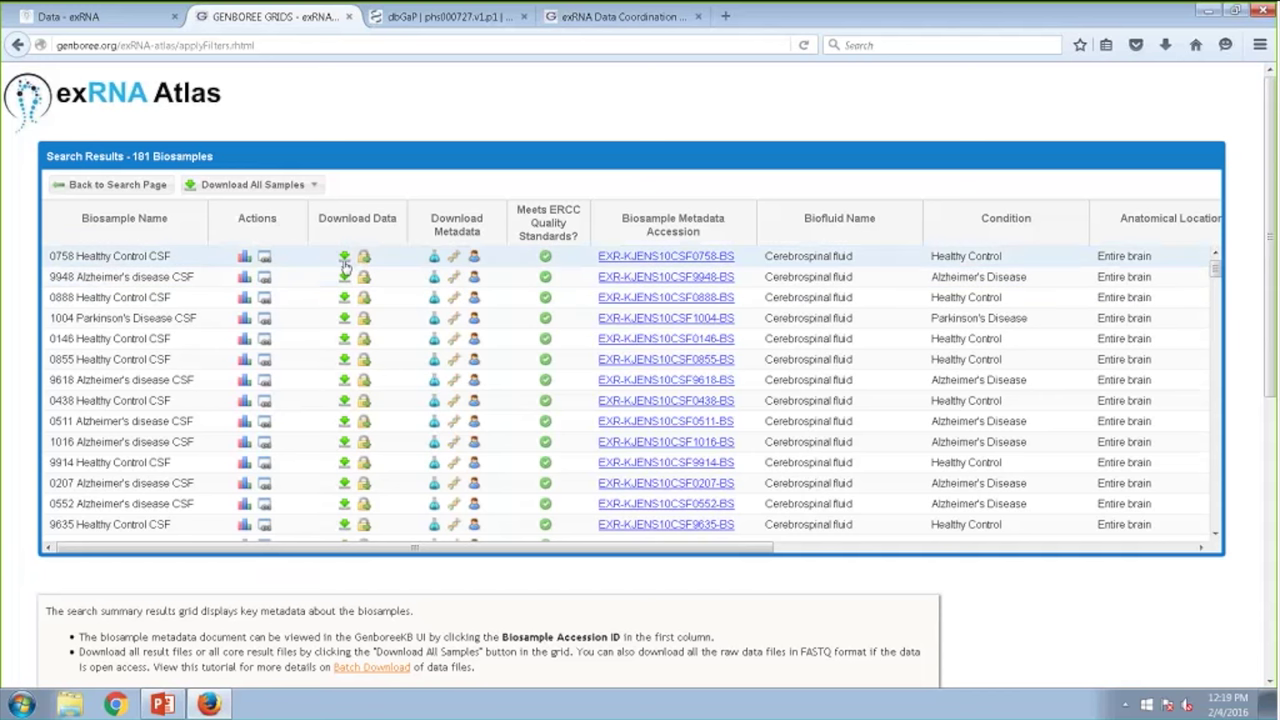
Request the core results archive of sample 0758 Healthy Control CSF, reading and accepting the ERCC data sharing policy, and cancel the file download.
click(344, 258)
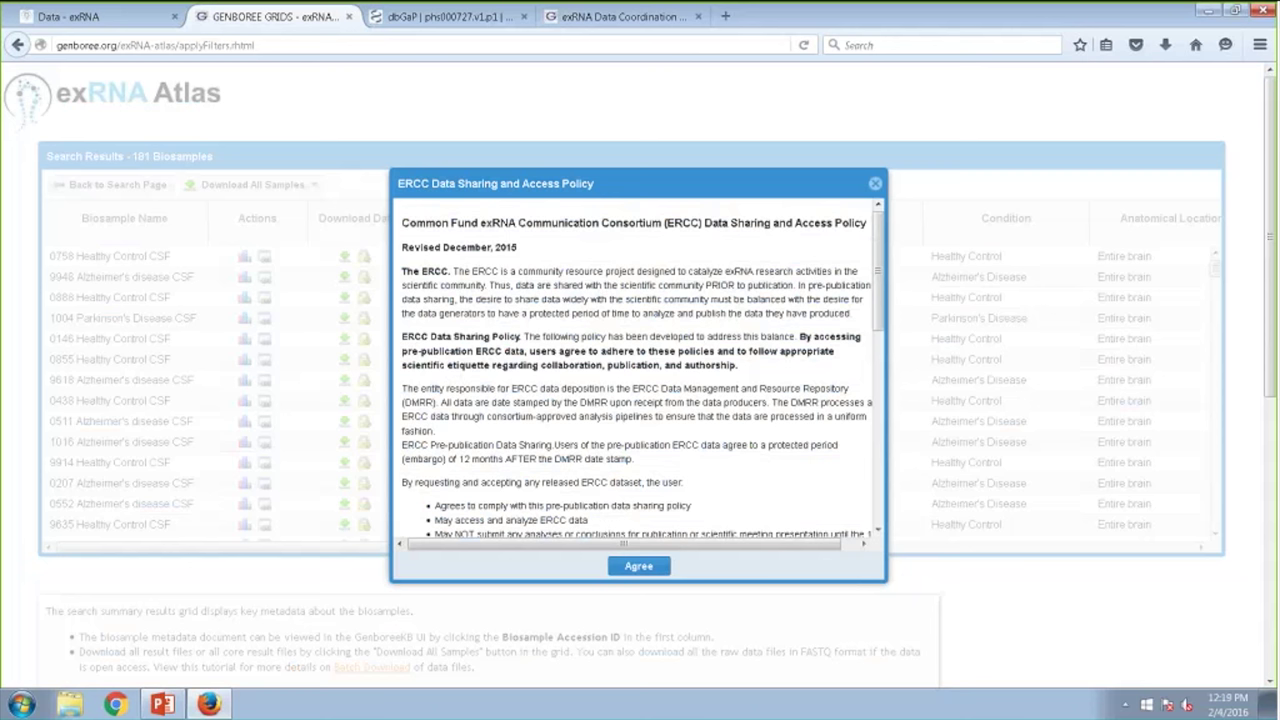
scroll(575, 400, down, 2)
scroll(572, 350, down, 5)
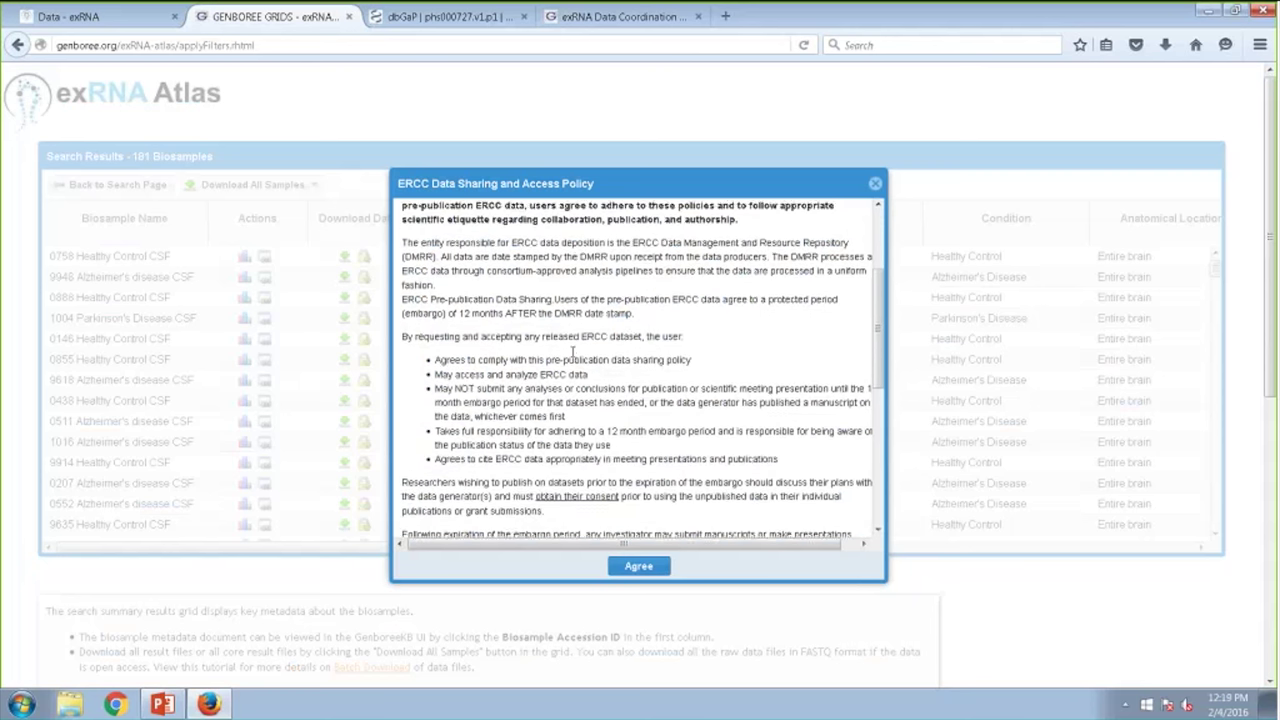
scroll(575, 357, down, 2)
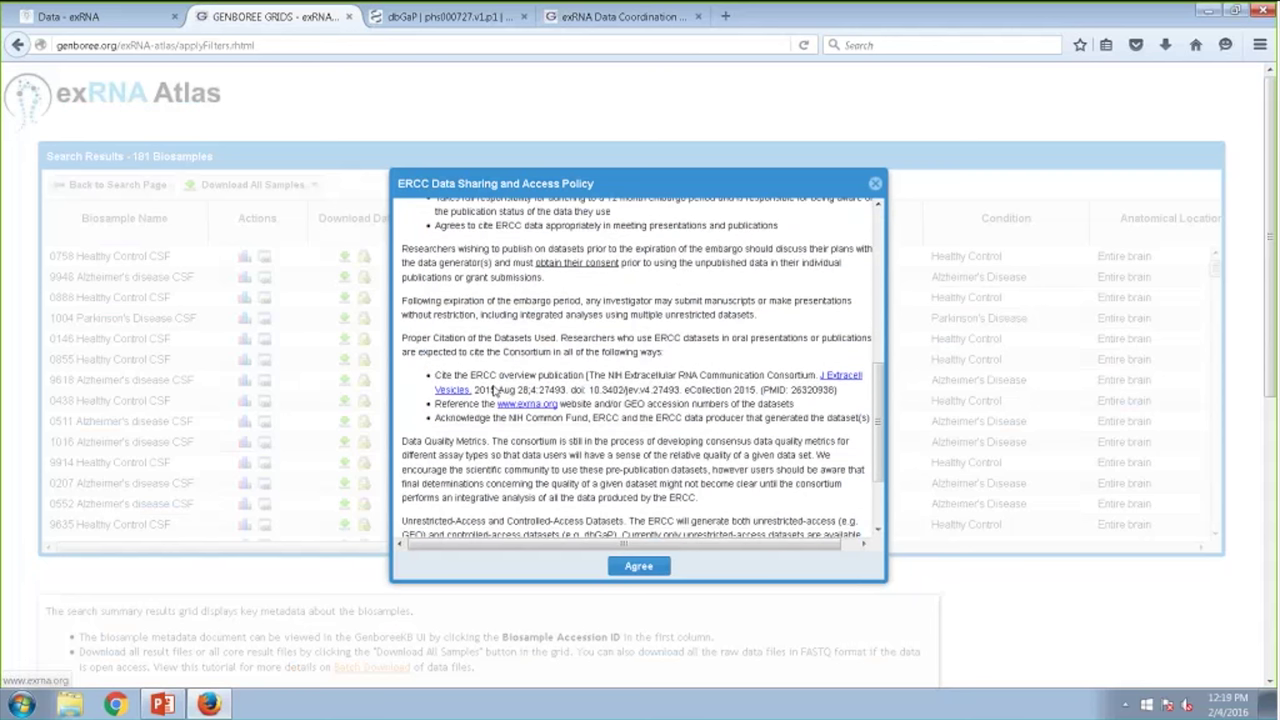
scroll(492, 390, down, 3)
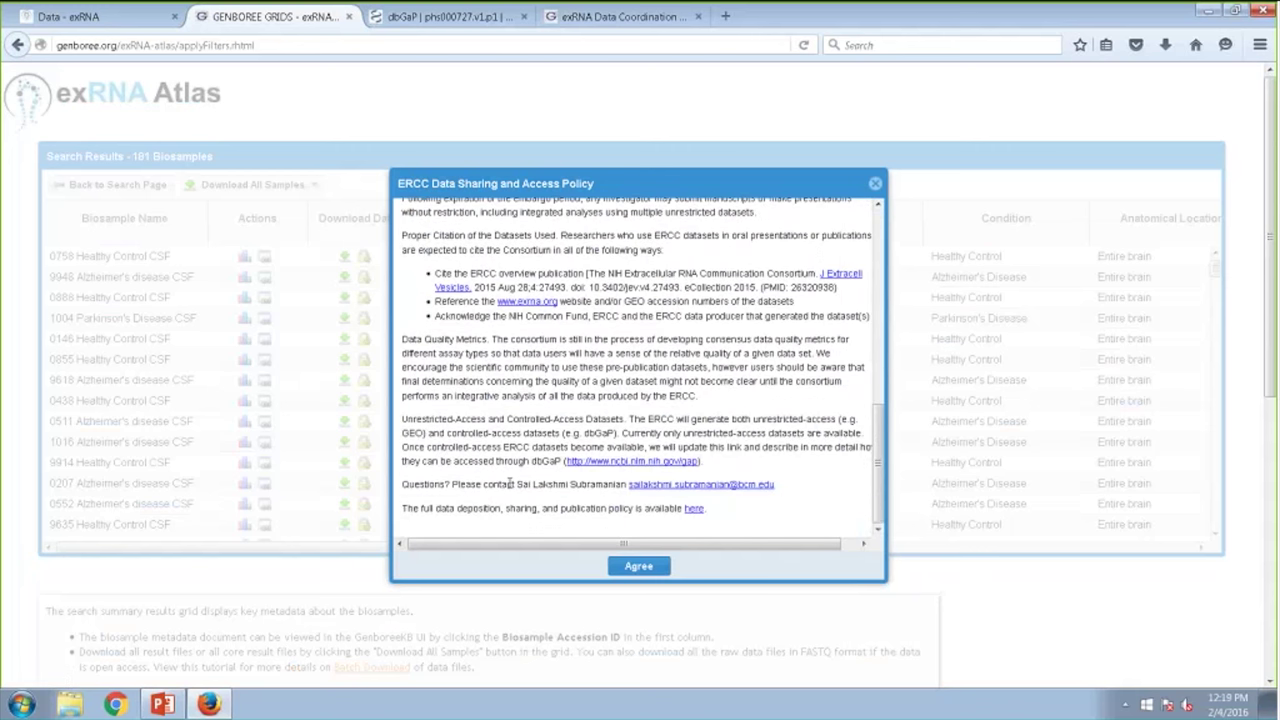
scroll(666, 502, down, 1)
scroll(666, 502, down, 2)
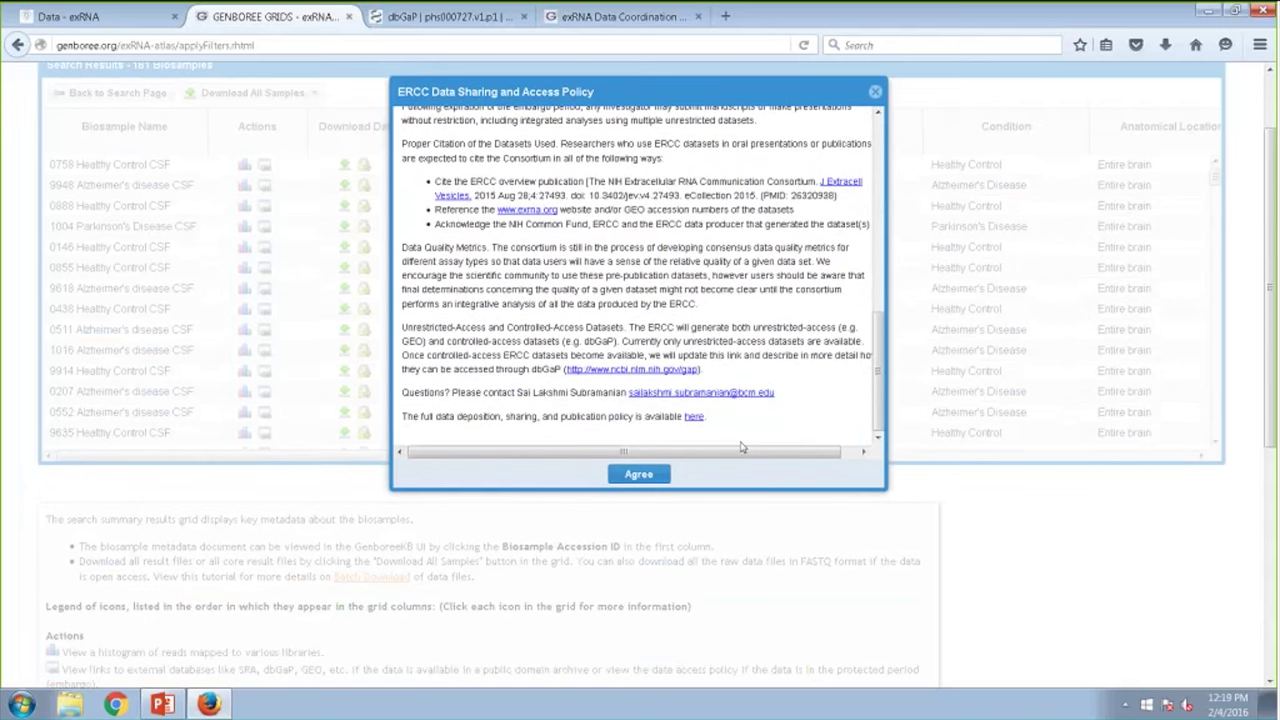
scroll(655, 430, up, 1)
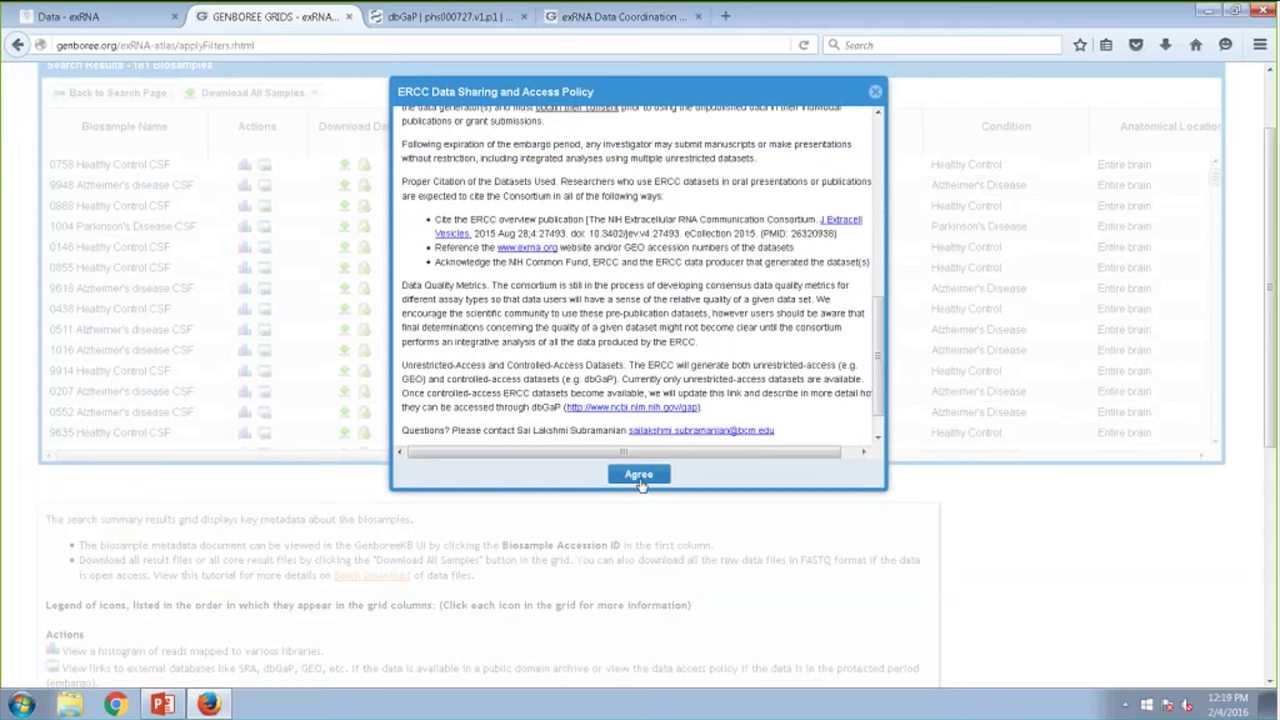
click(639, 476)
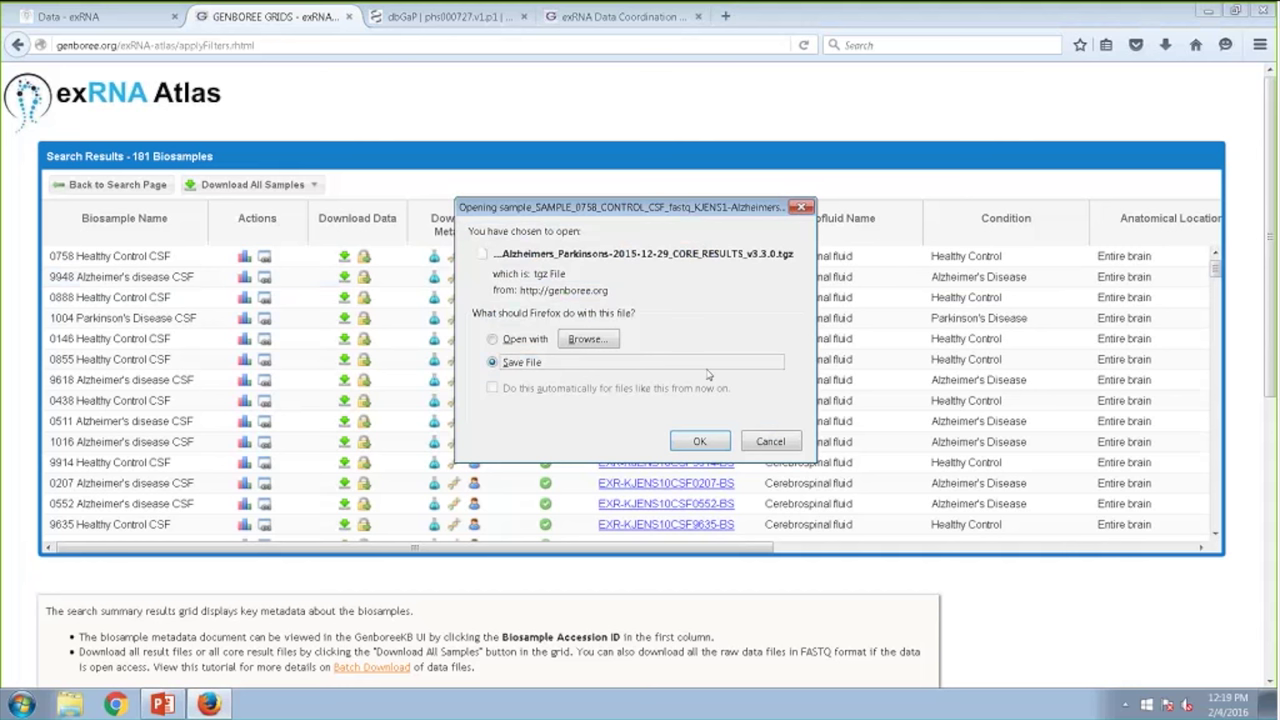
click(768, 442)
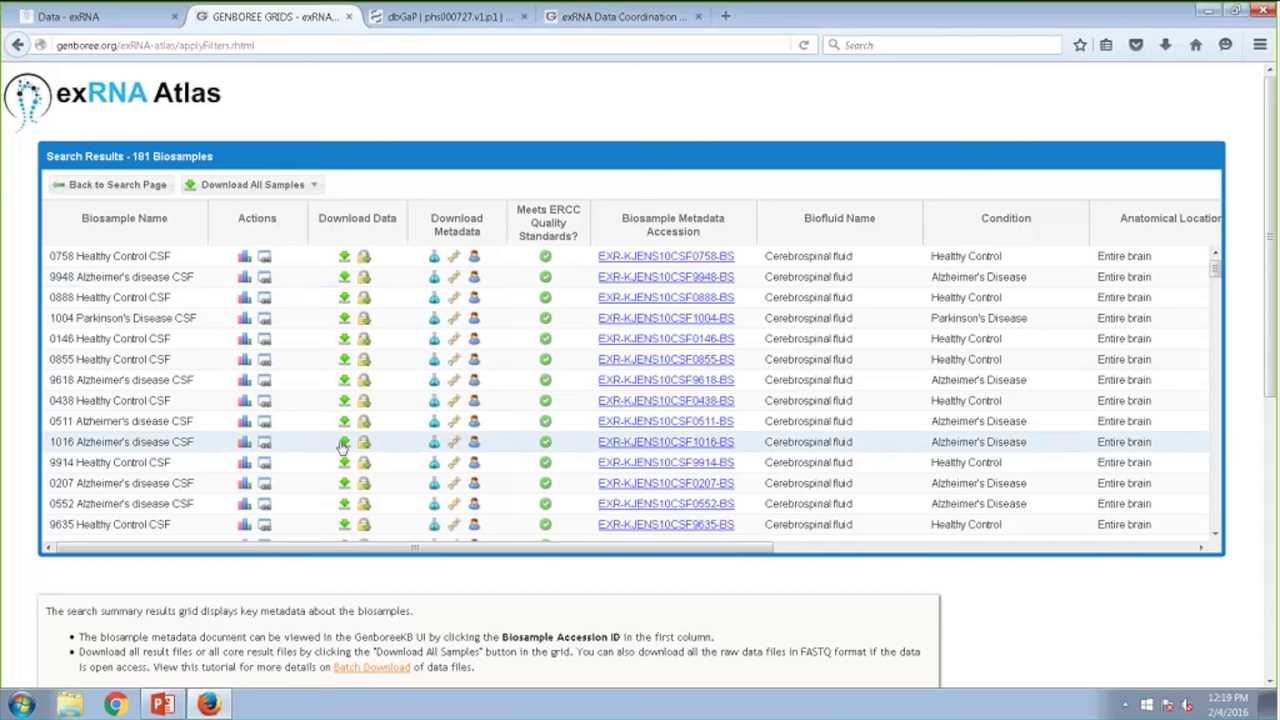
Download the core result files list for all samples as a TSV file and open it with Microsoft Excel.
click(315, 186)
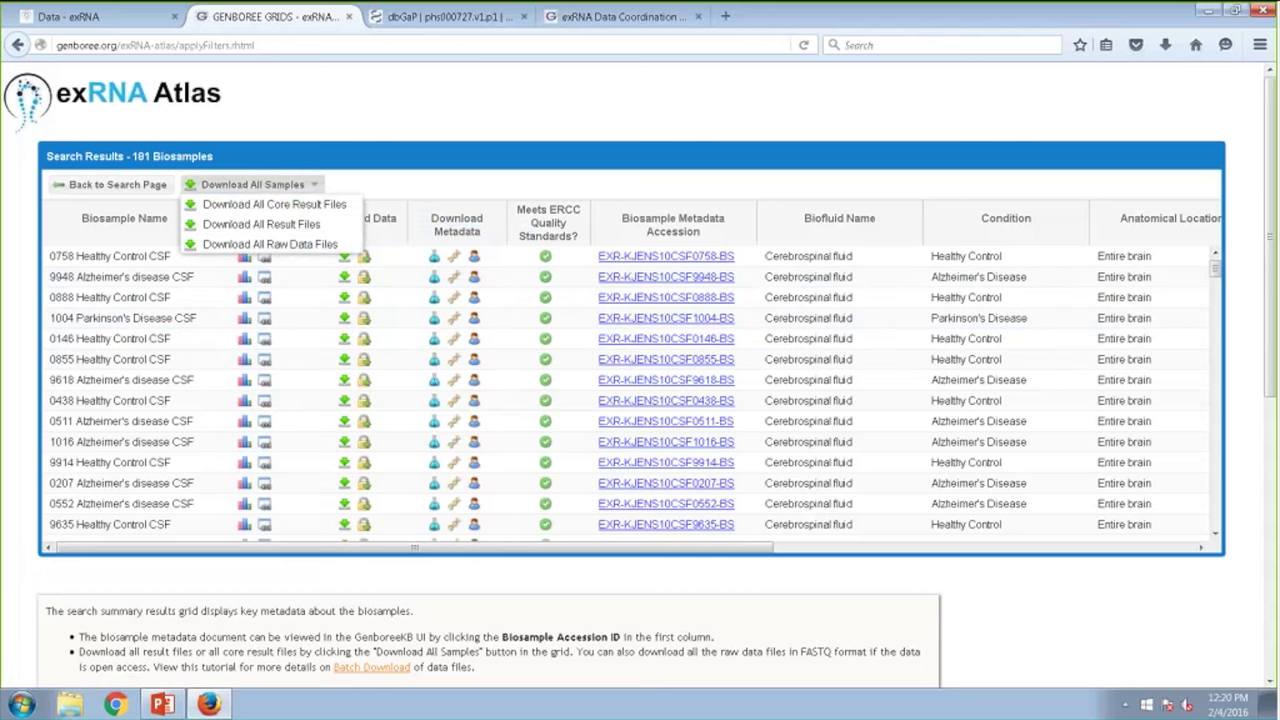
click(311, 206)
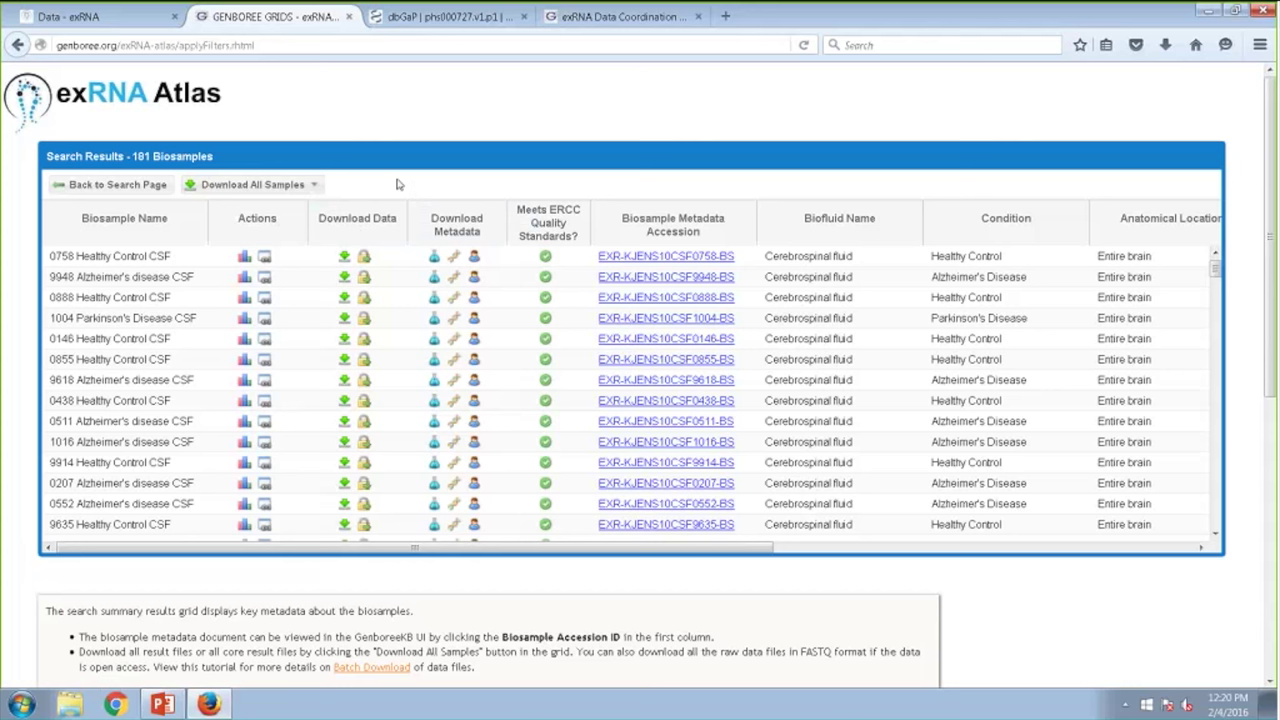
click(300, 185)
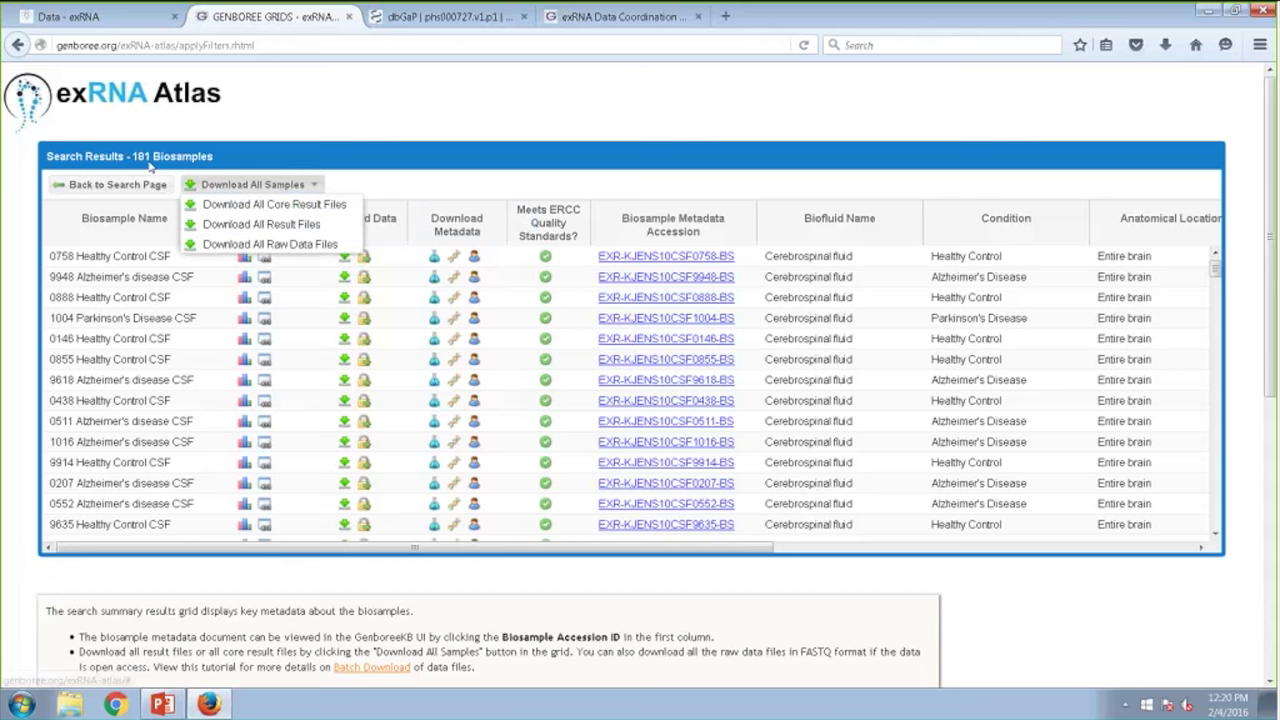
click(310, 226)
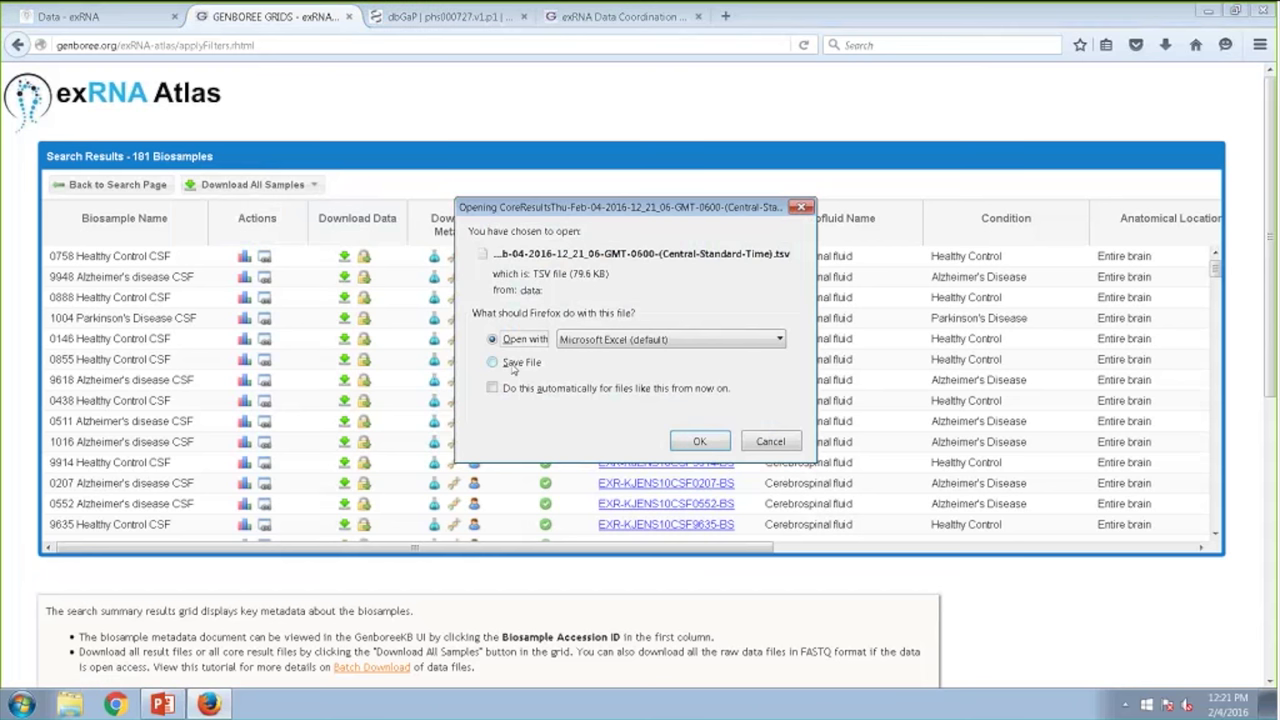
click(702, 448)
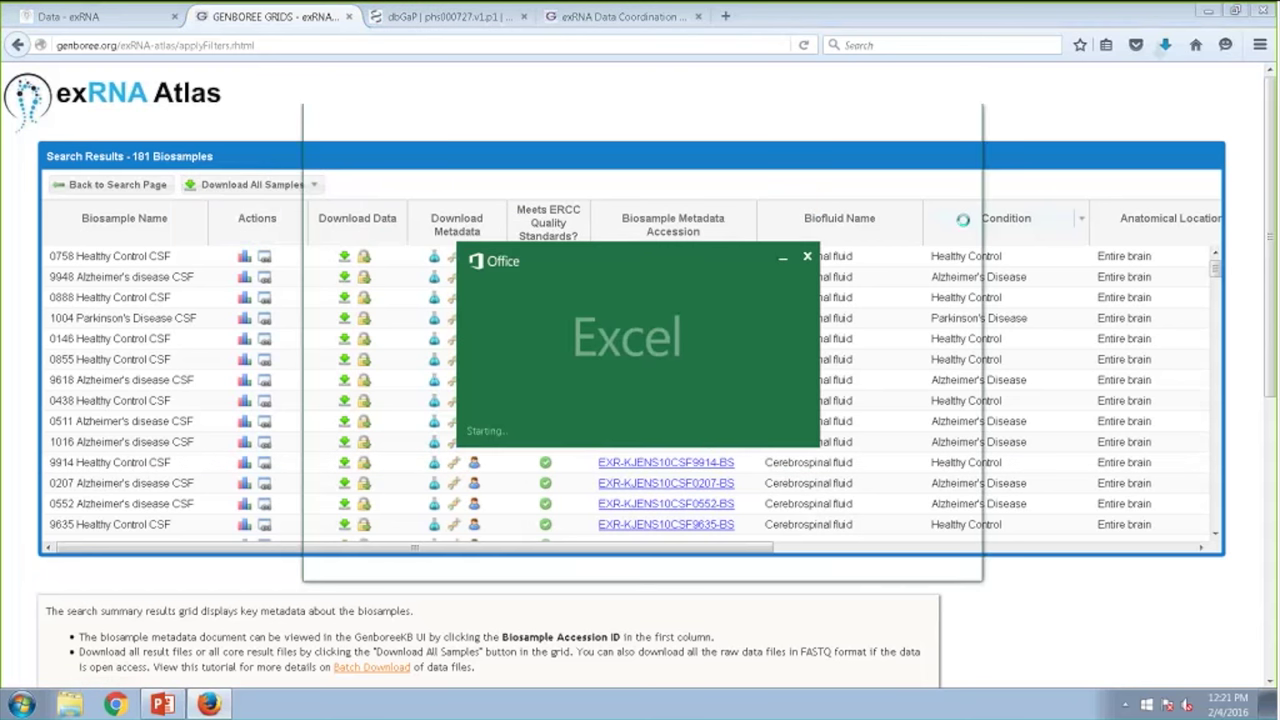
Widen column A of the core results list to fit its longest entry.
click(949, 116)
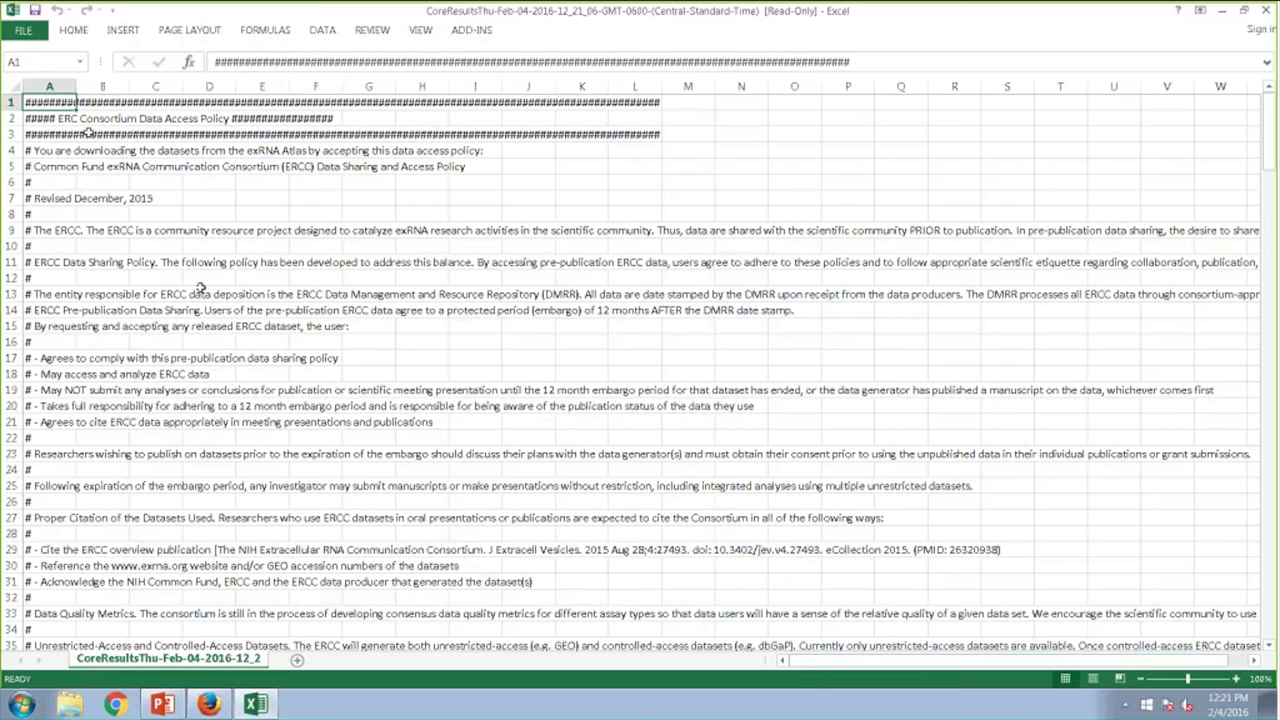
click(76, 87)
double_click(76, 87)
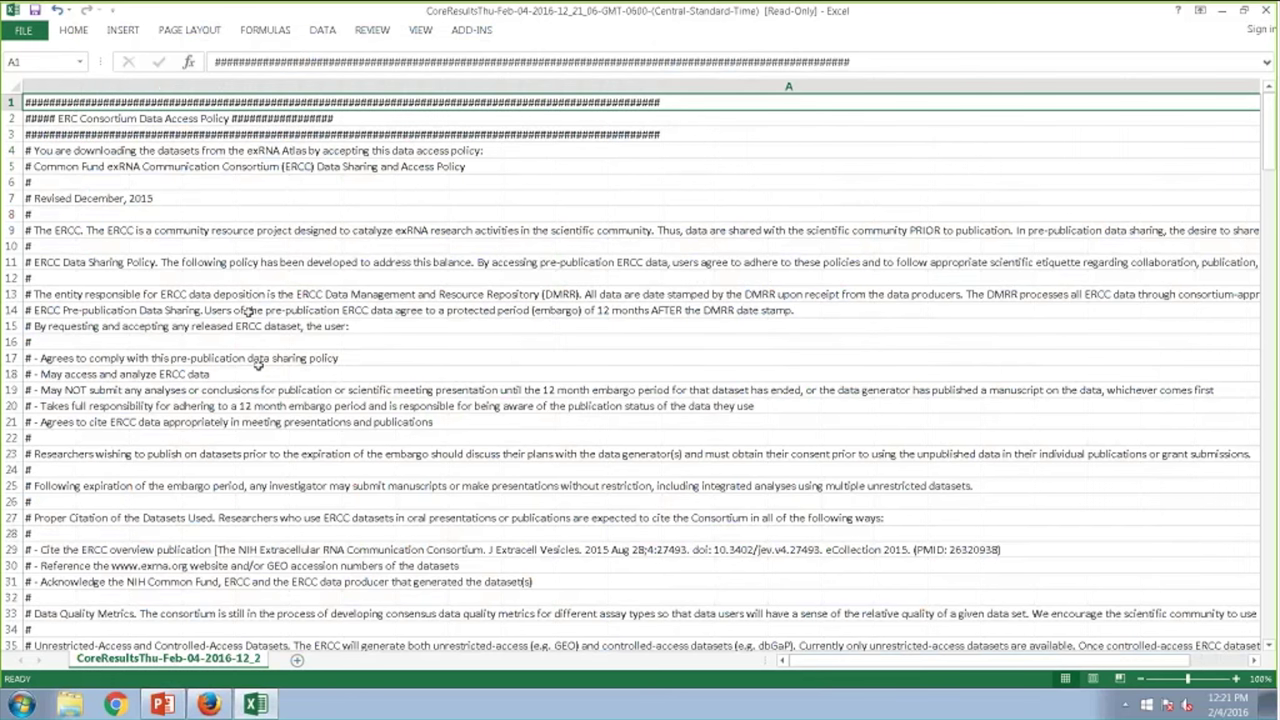
Examine the dataset download instructions from row 44 and the first sample's file name and download URL in row 57.
scroll(258, 366, down, 8)
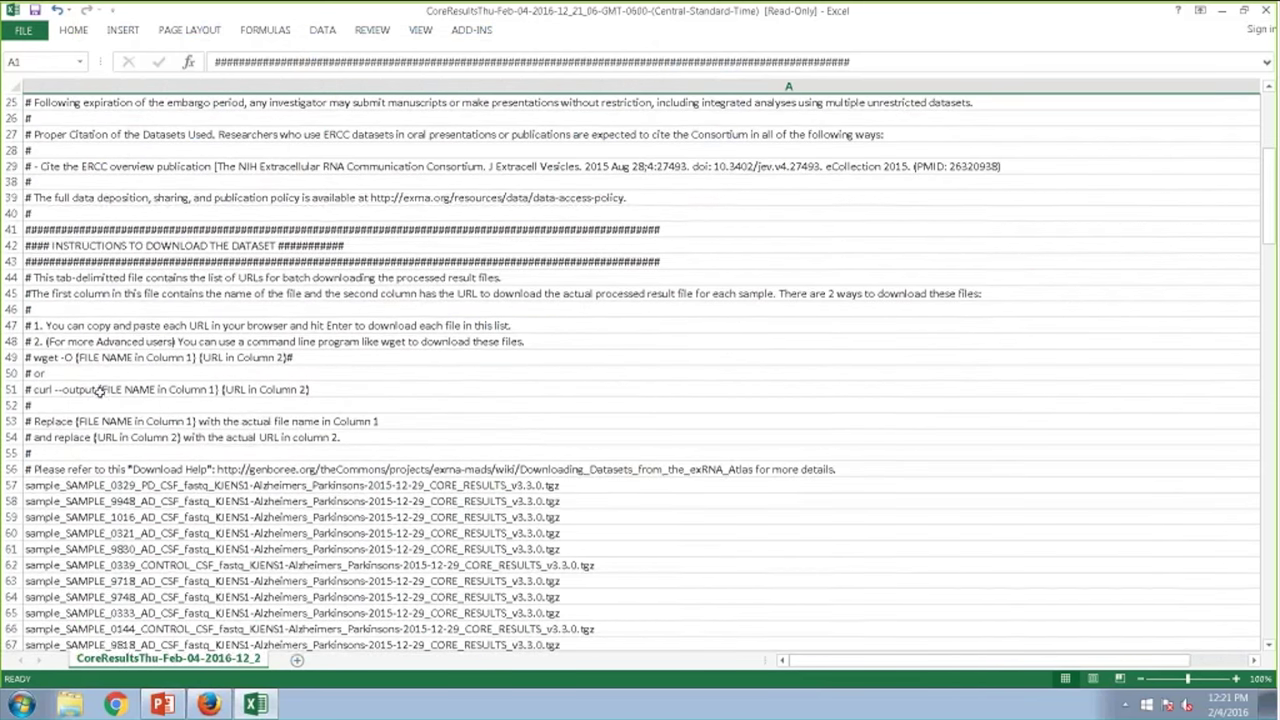
scroll(237, 441, down, 3)
click(372, 262)
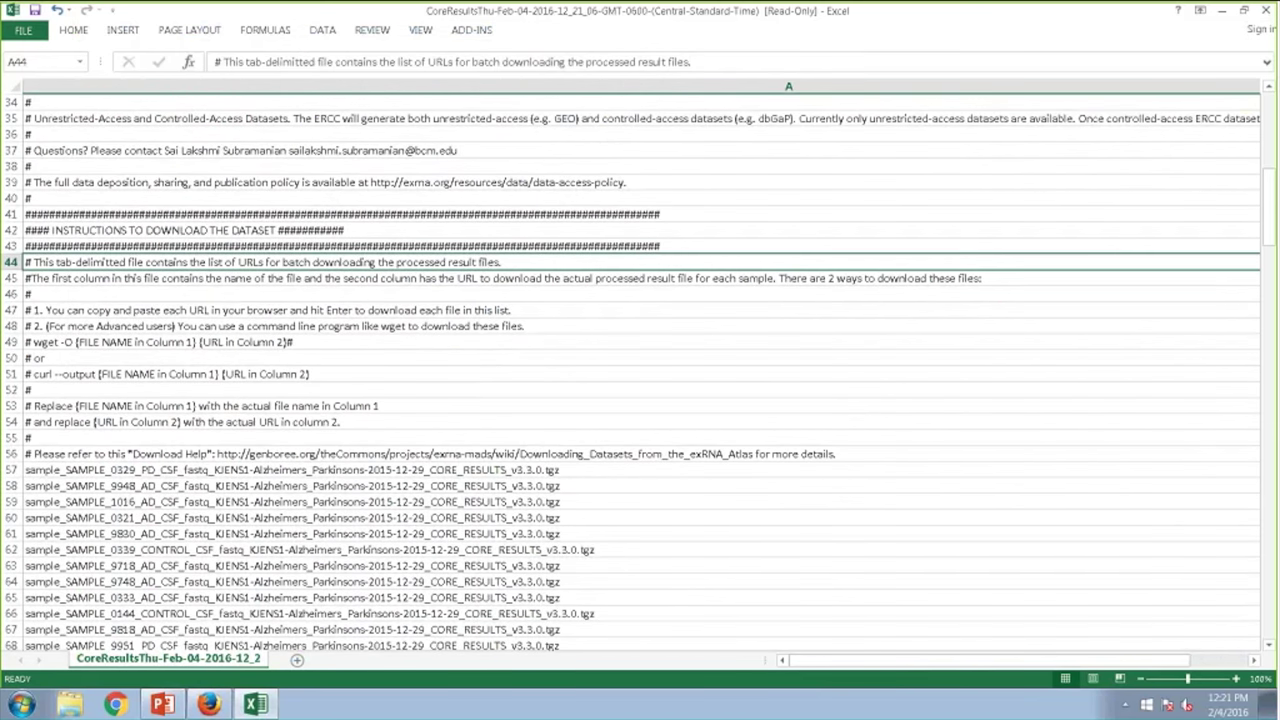
click(258, 470)
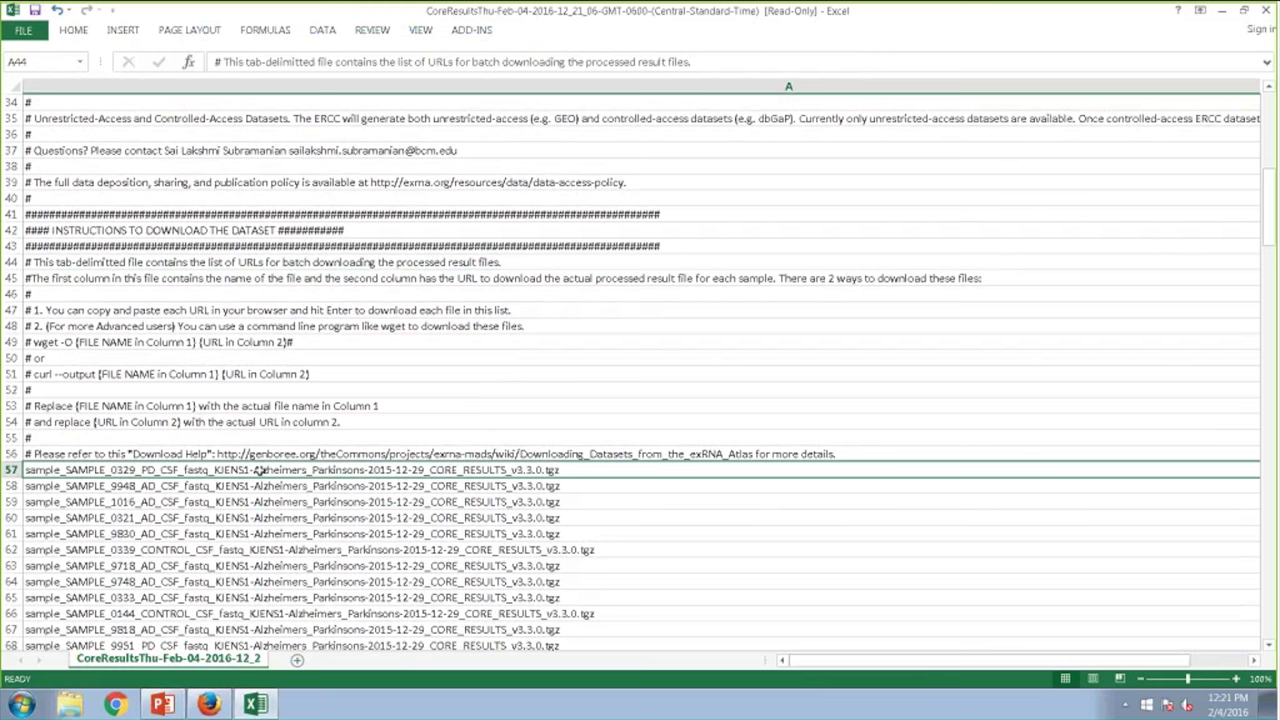
key(Right)
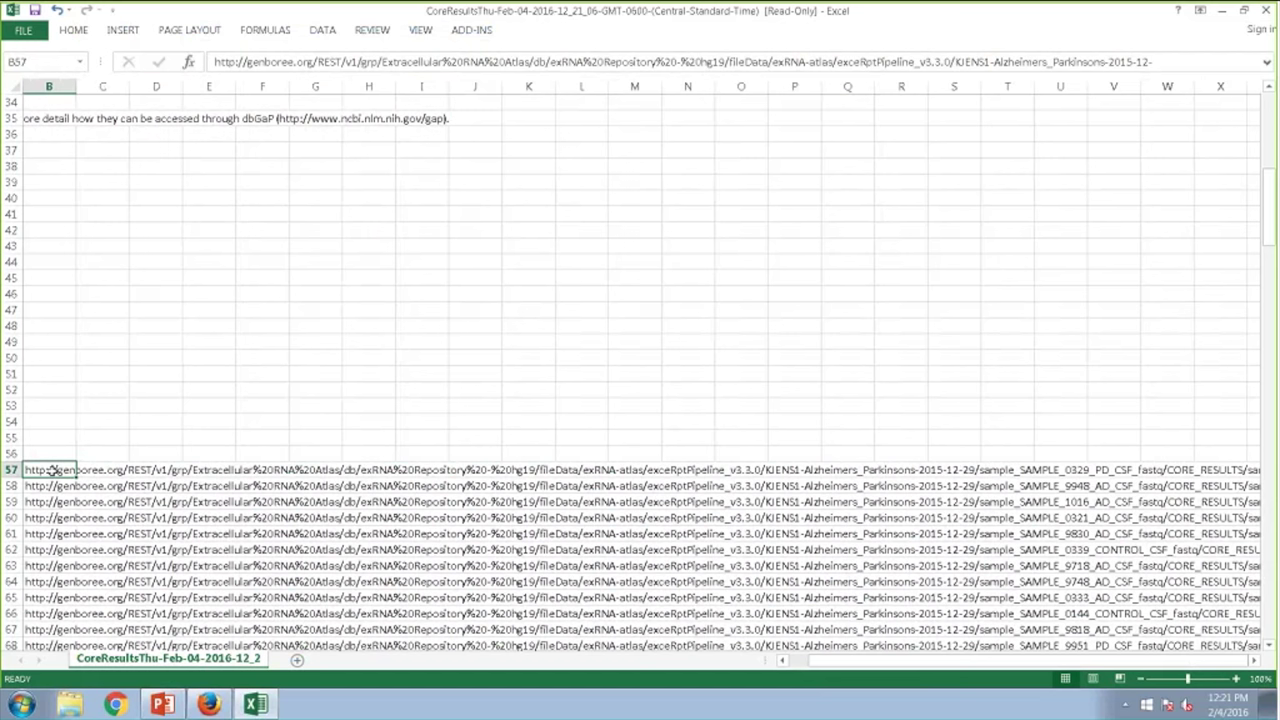
key(Left)
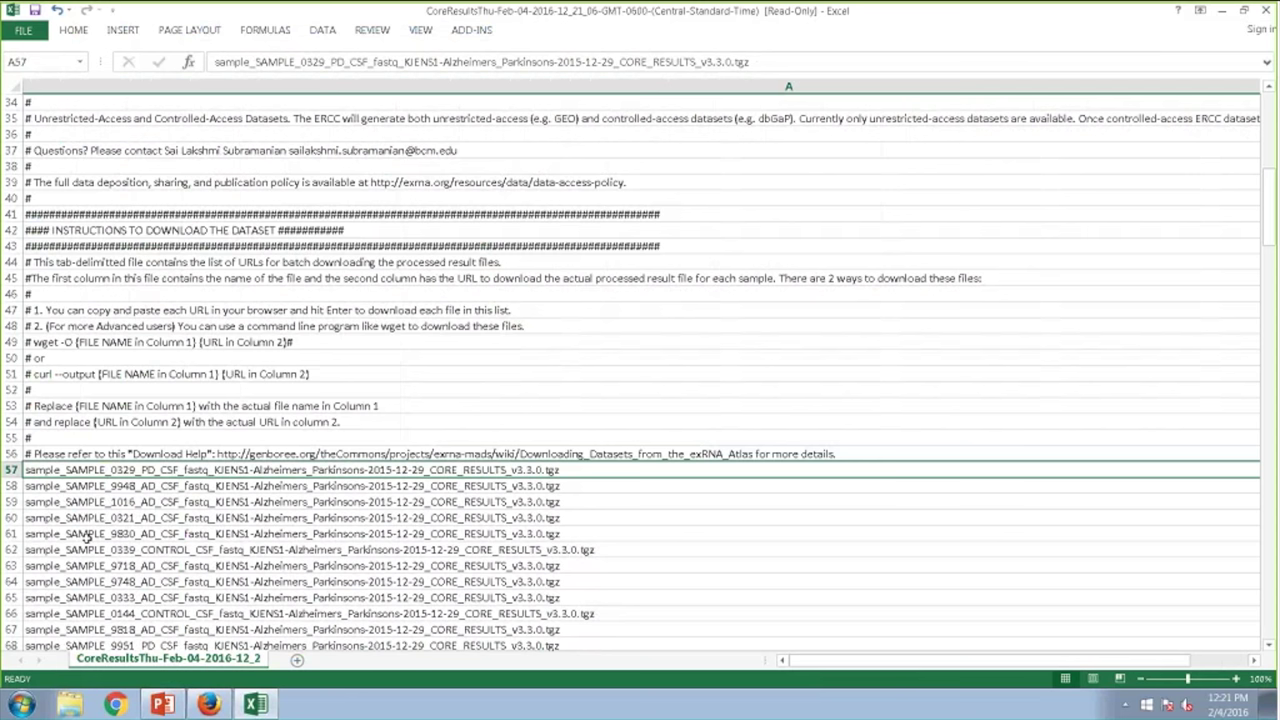
Examine the wget and curl command templates in rows 49 and 51, keeping the workbook open without saving.
click(86, 342)
click(86, 376)
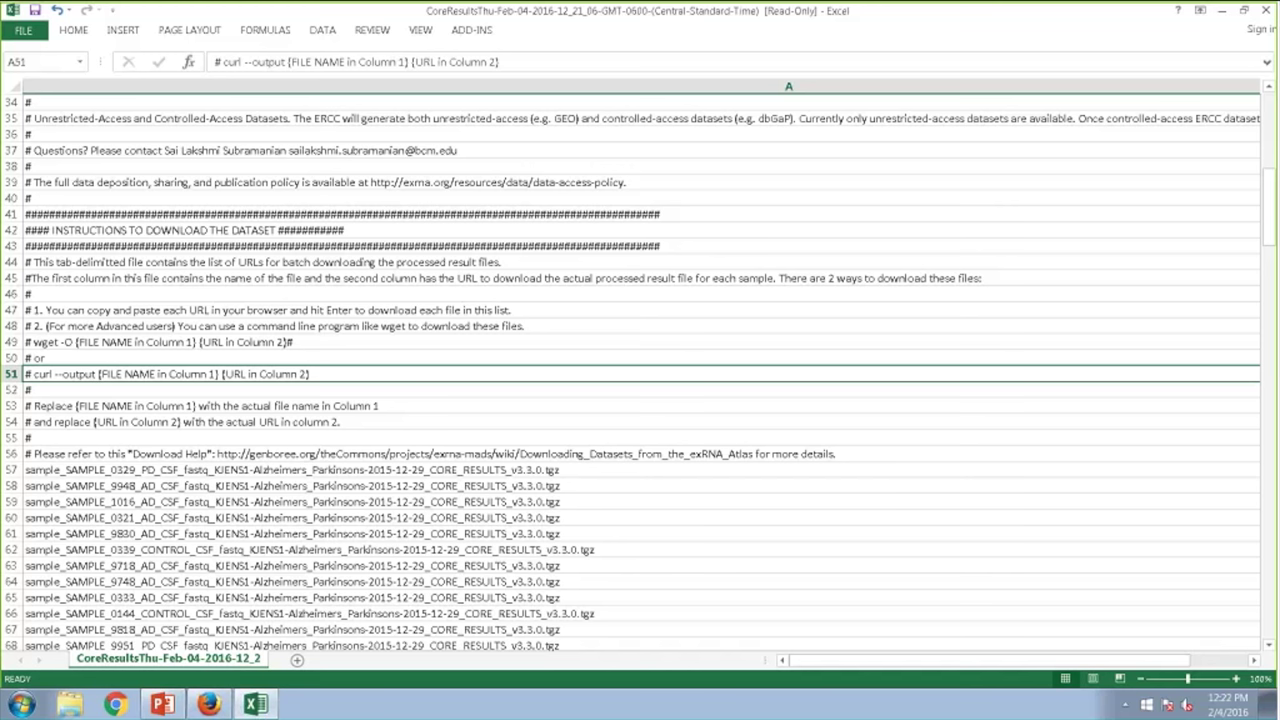
key(alt+F4)
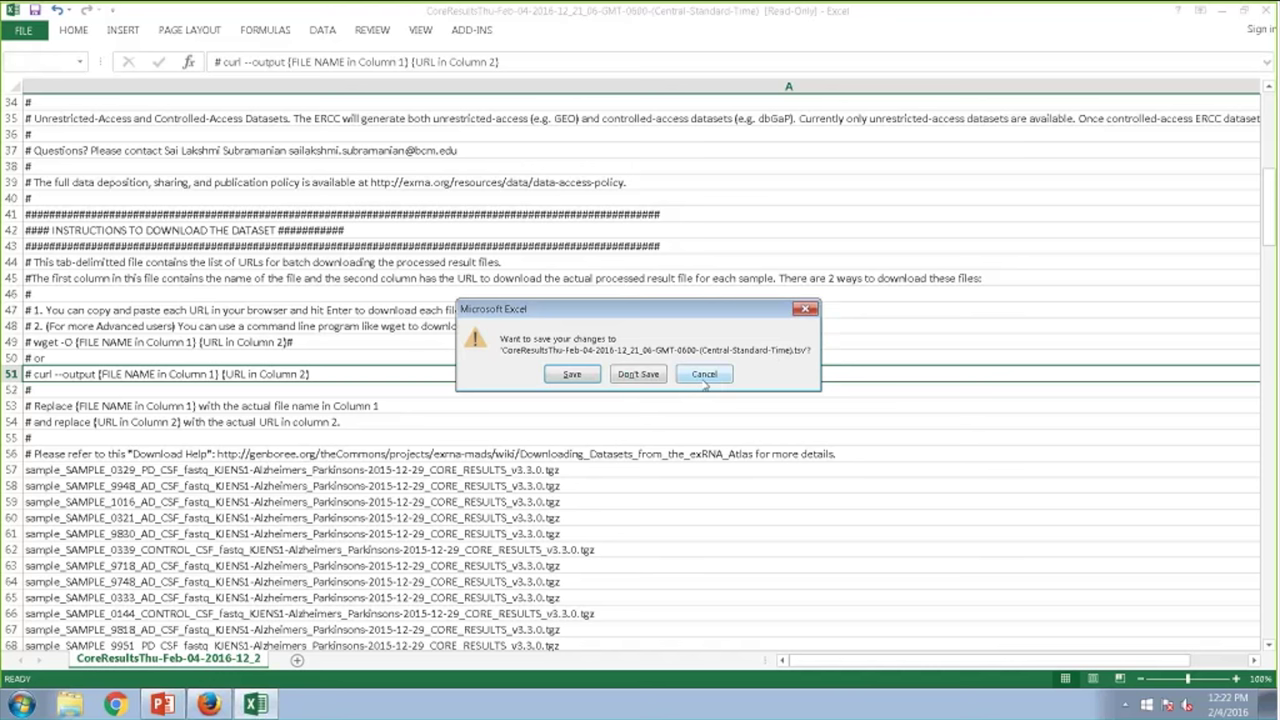
click(704, 375)
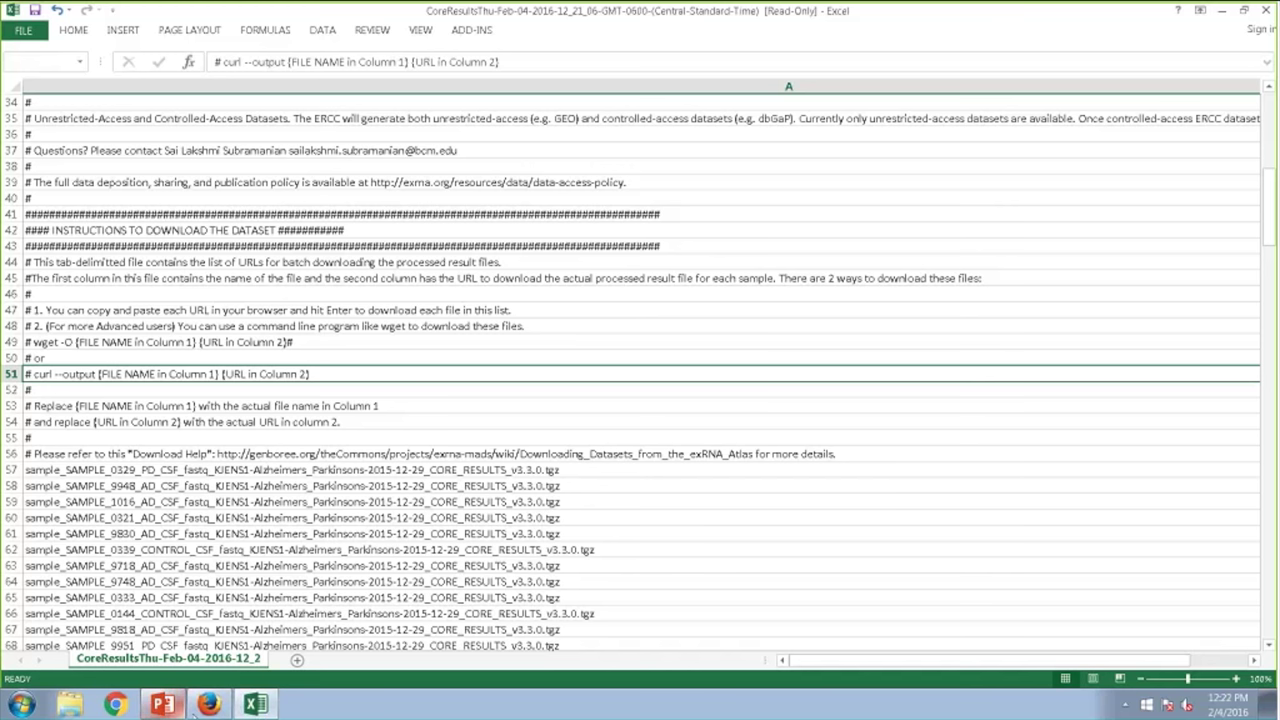
Switch to Firefox, view the QC metrics of sample 0758 Healthy Control CSF, and read the linked ERC Consortium QC standards.
click(208, 704)
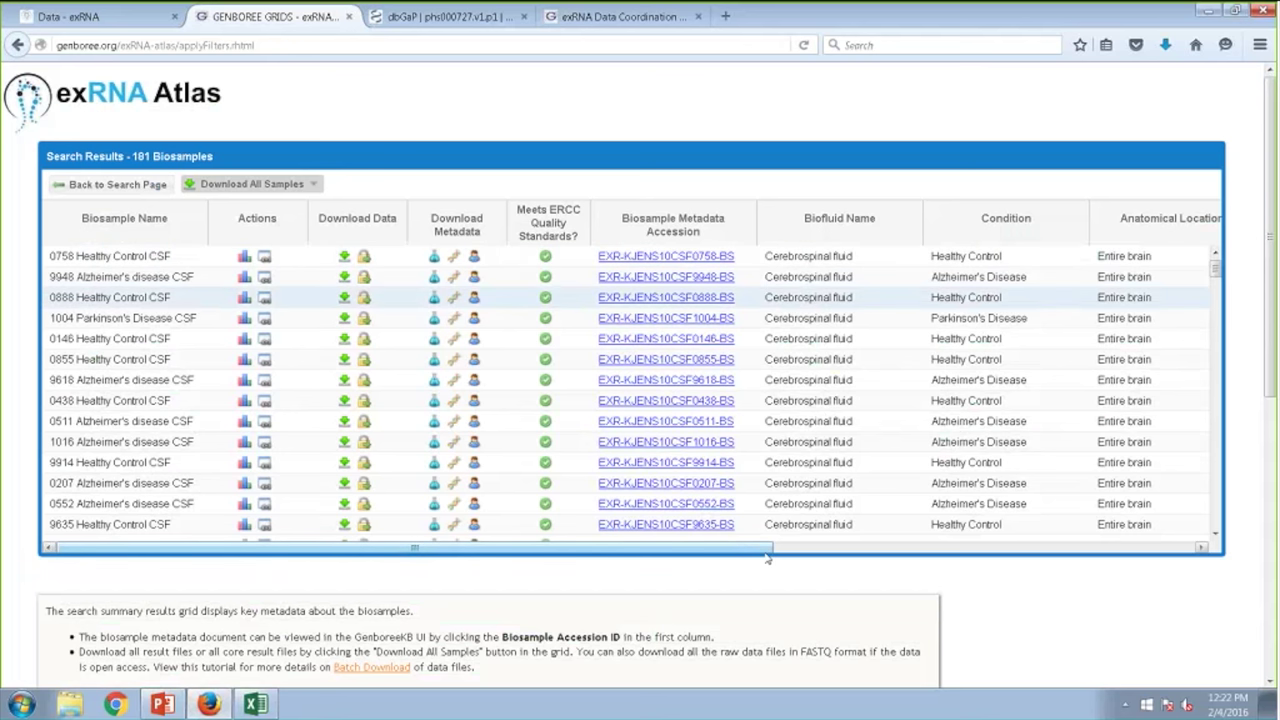
drag(767, 560, 550, 556)
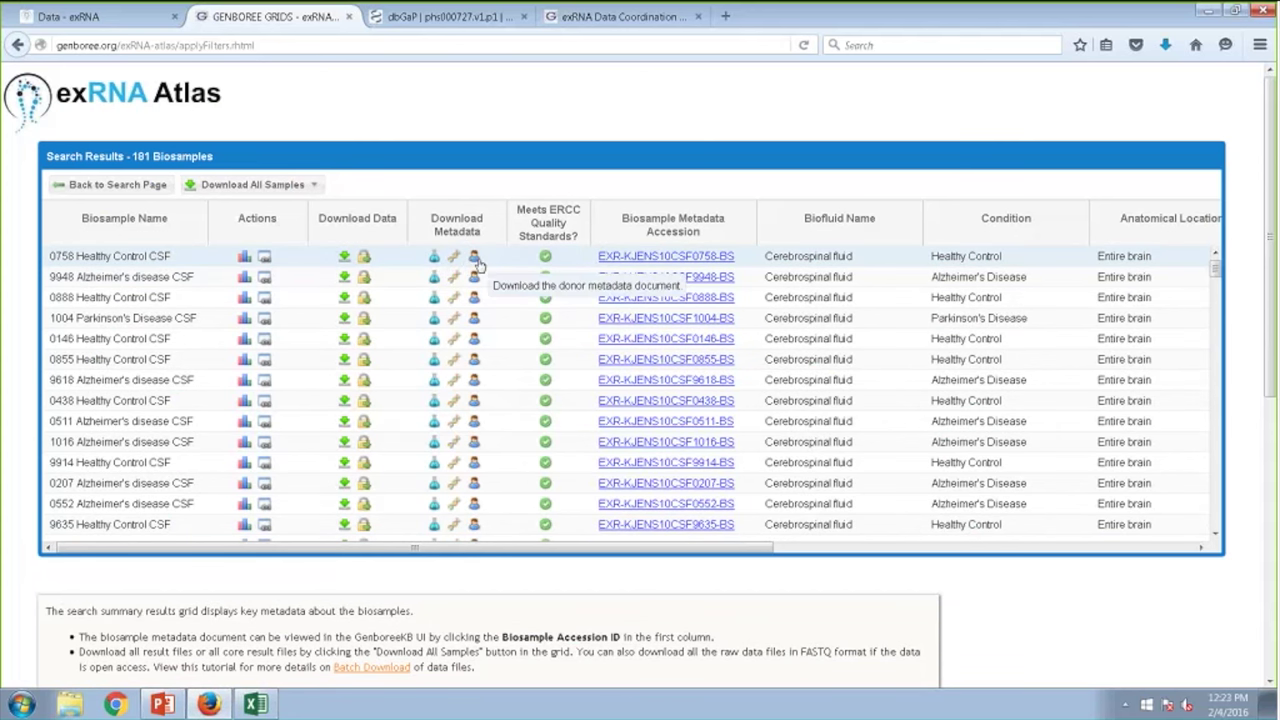
click(545, 258)
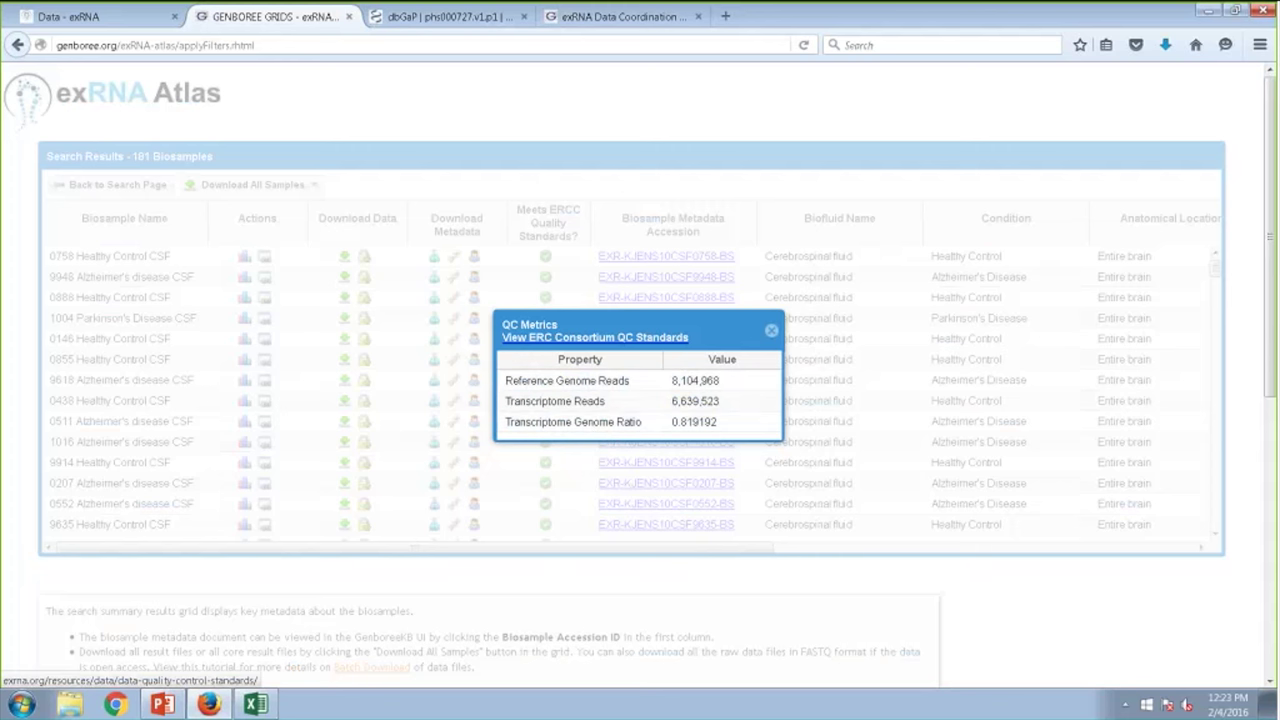
click(620, 337)
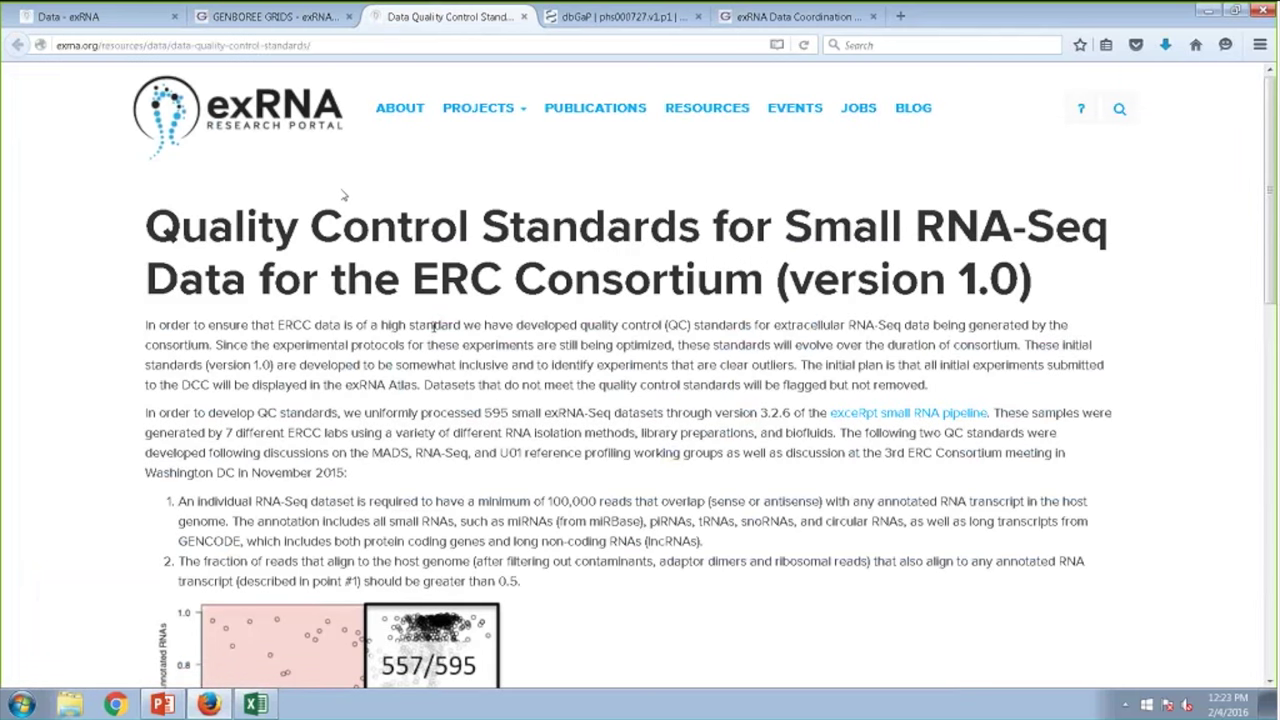
scroll(434, 327, down, 2)
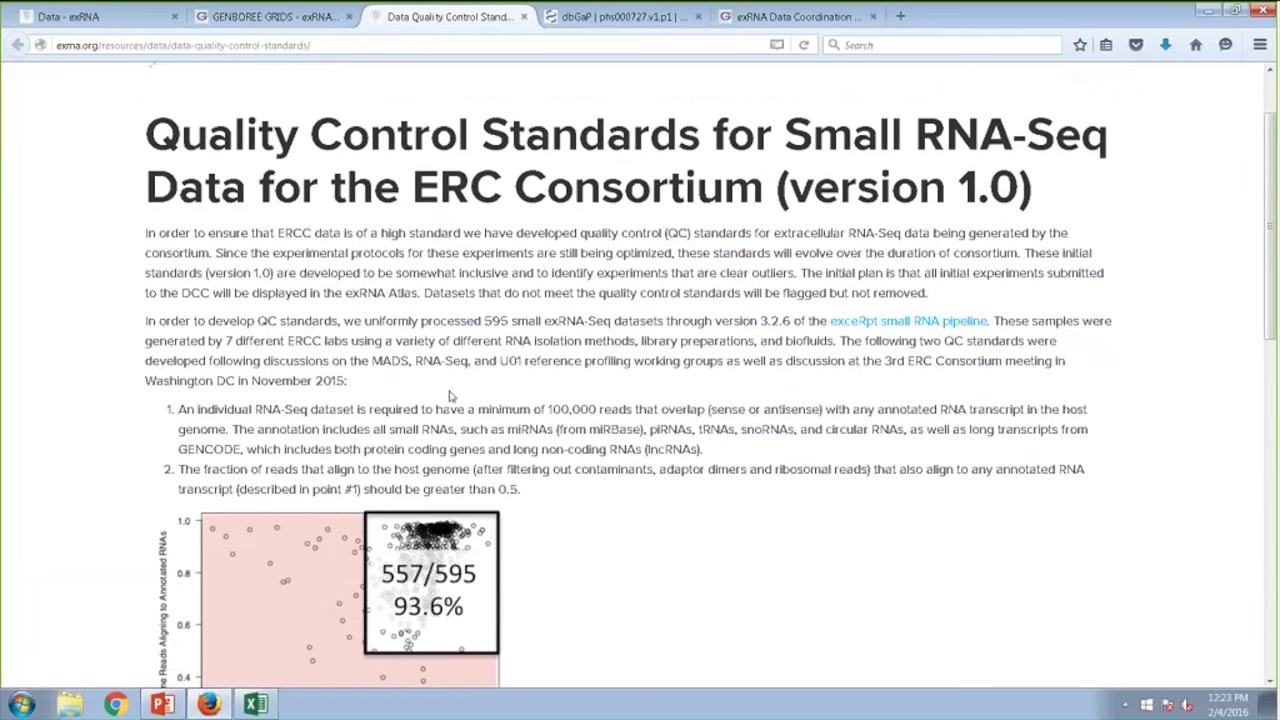
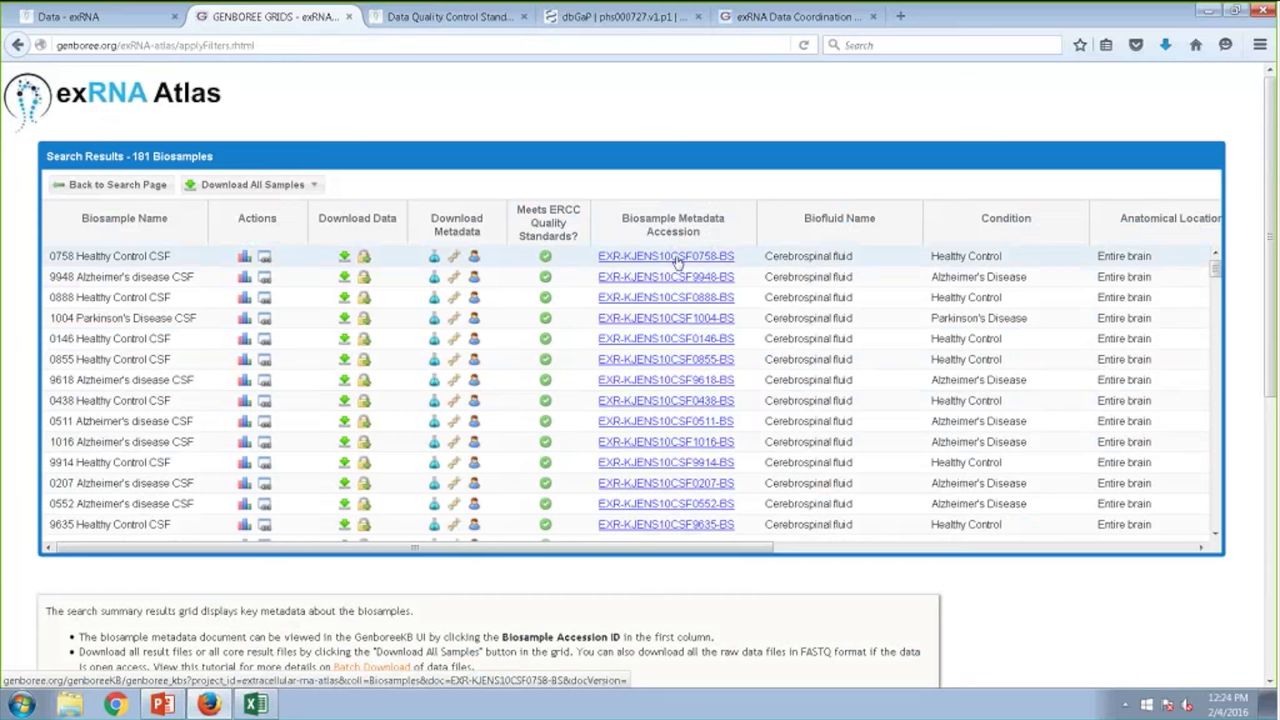
Open the biosample metadata document EXR-KJENS10CSF0758-BS from the results grid and fully expand its property tree.
click(676, 258)
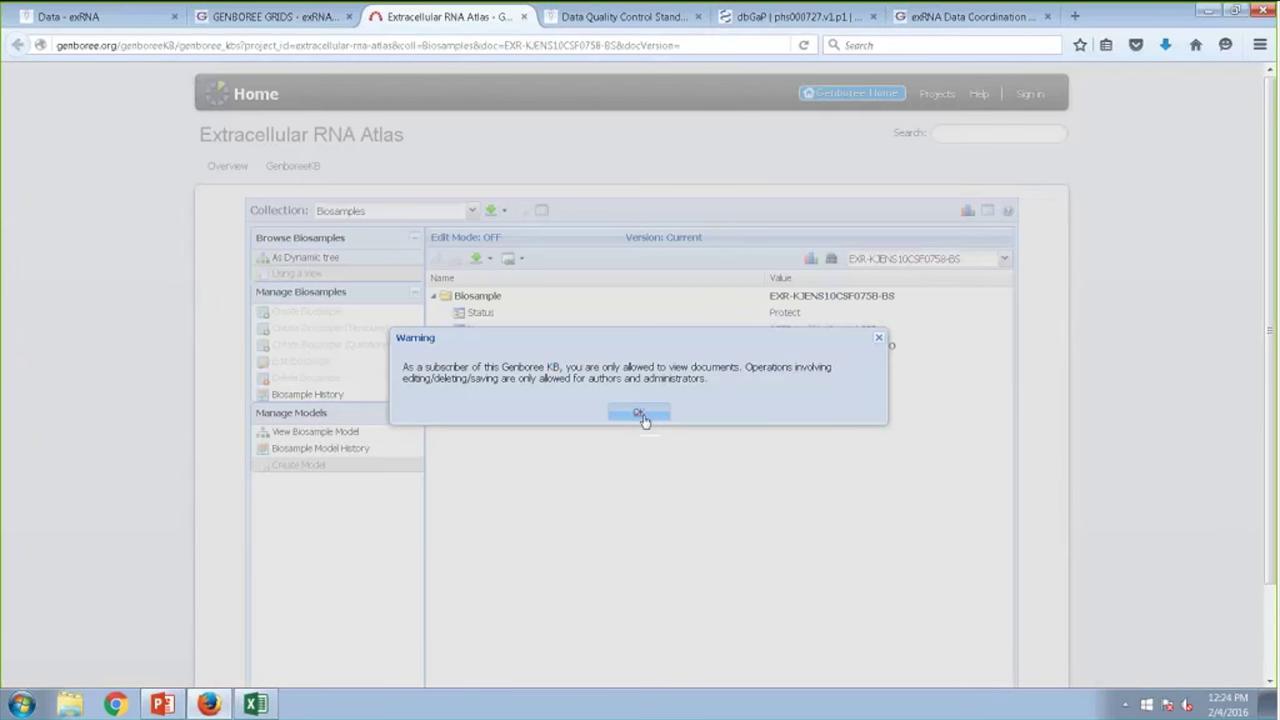
click(643, 413)
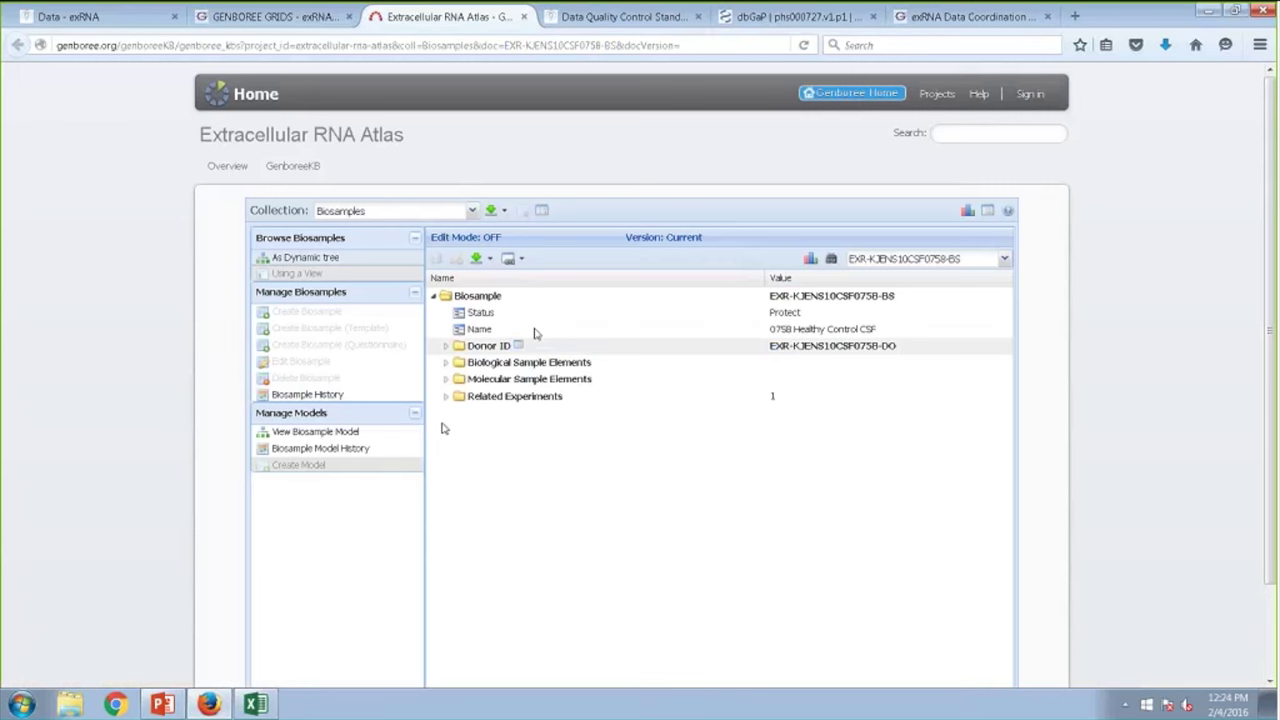
click(509, 297)
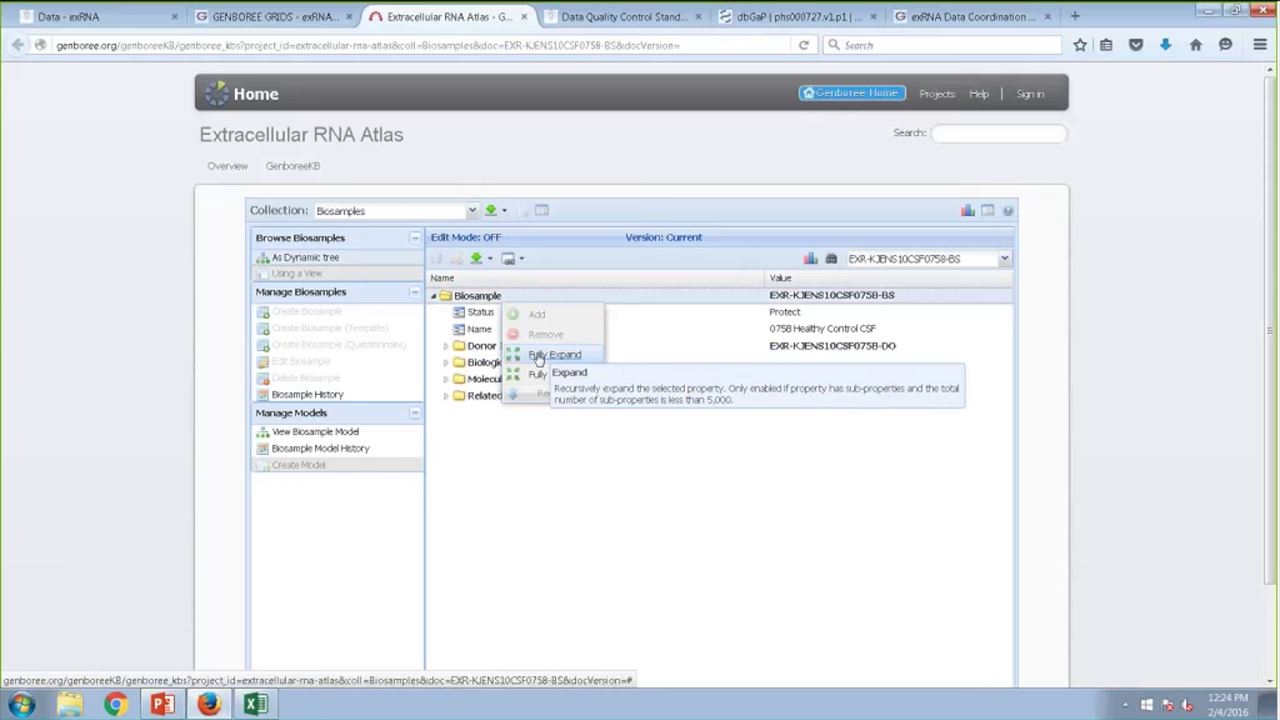
click(554, 355)
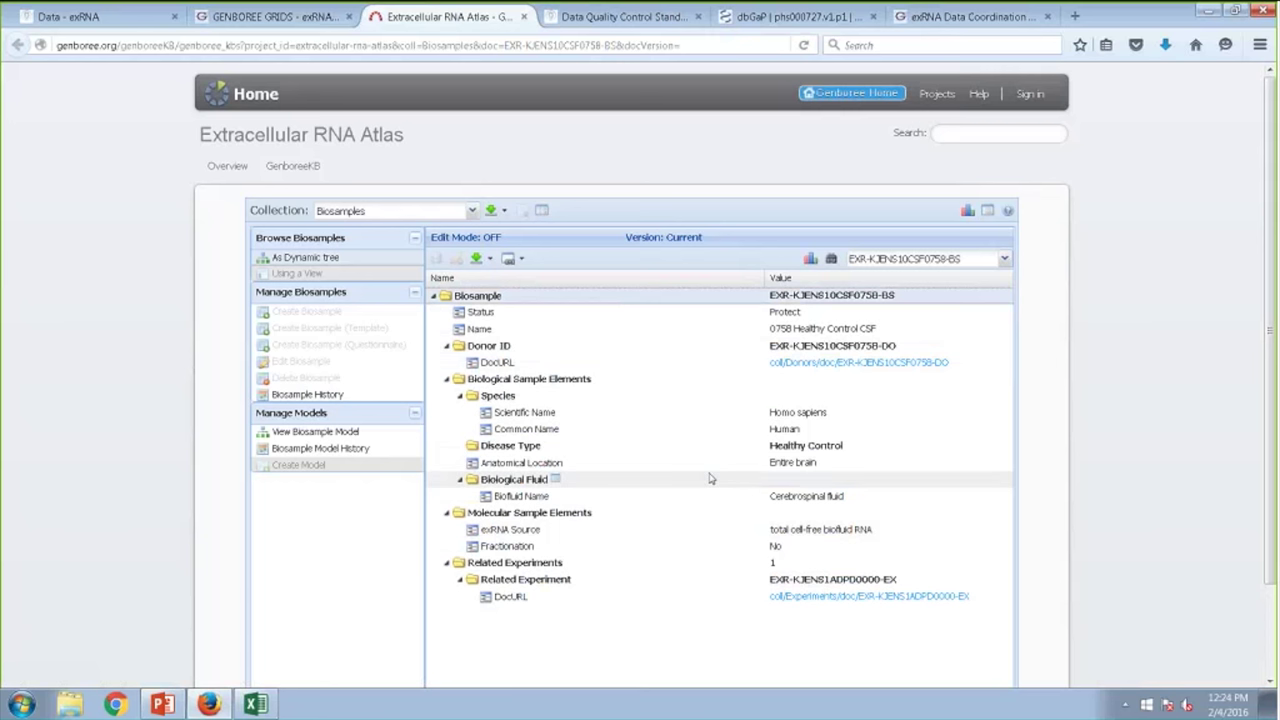
View the fully expanded related experiment document EXR-KJENS1ADPD0000-EX in the current tab and return to the results grid.
click(855, 597)
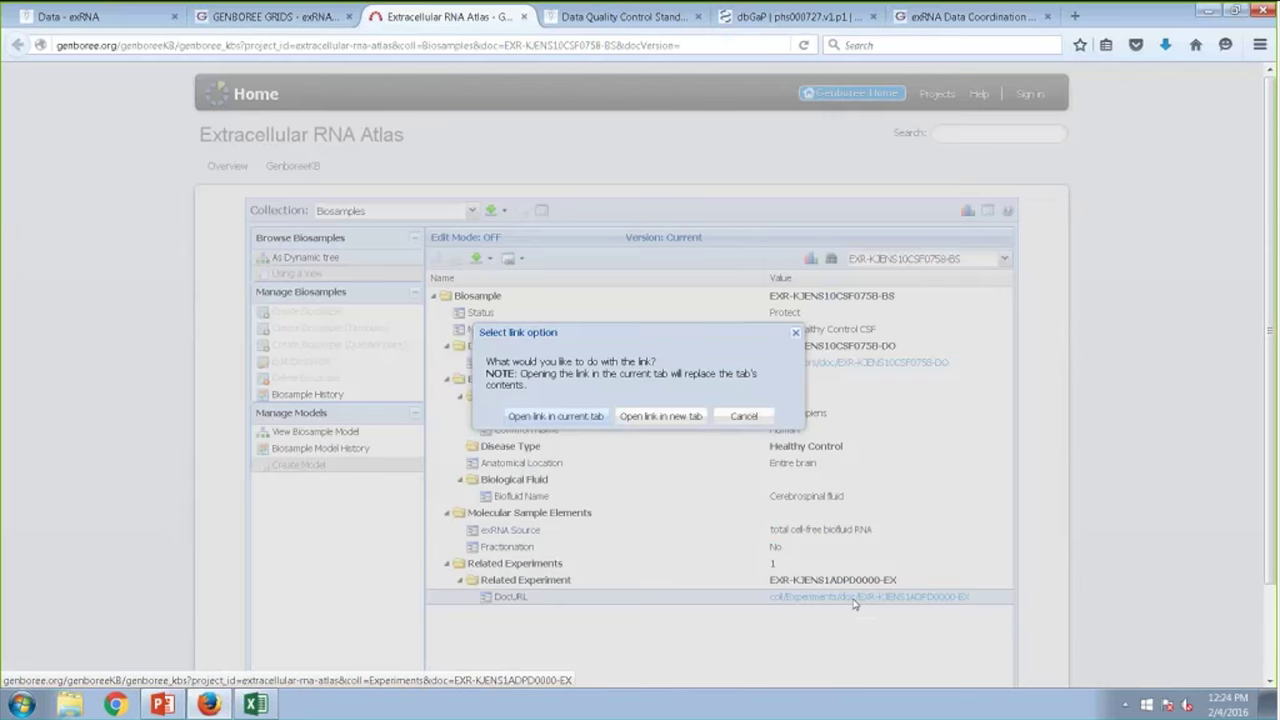
key(Return)
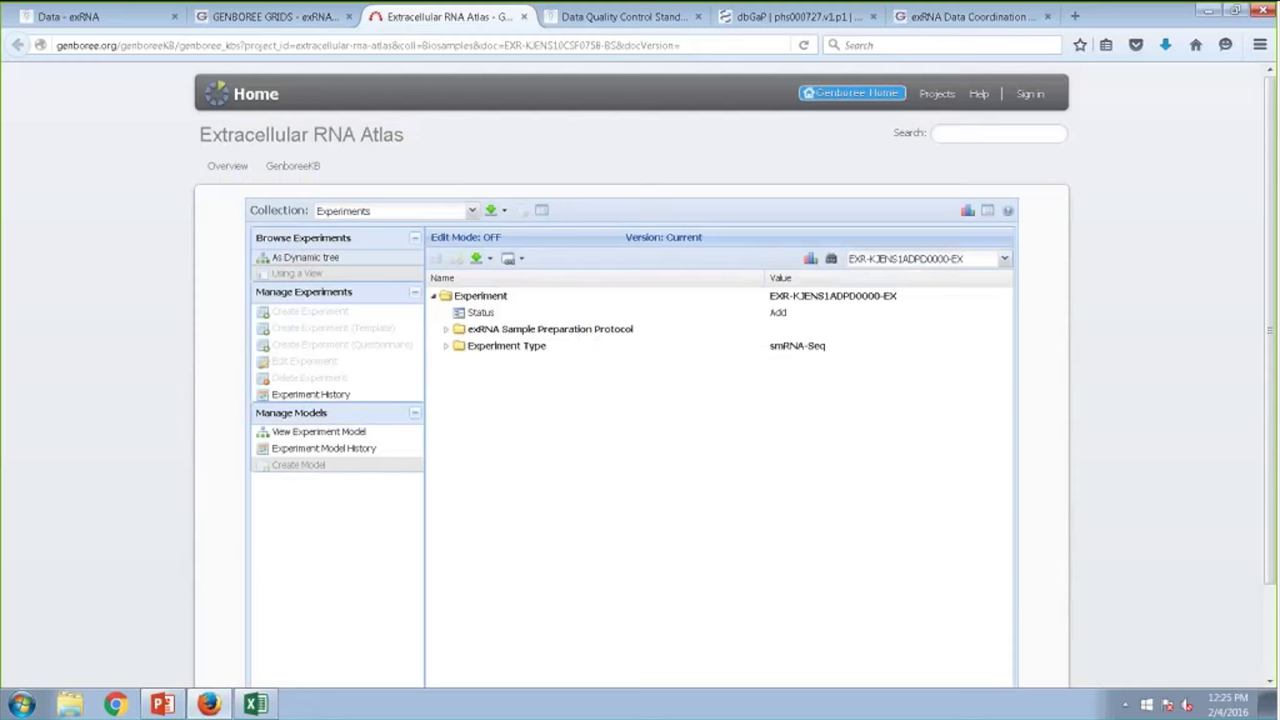
right_click(506, 297)
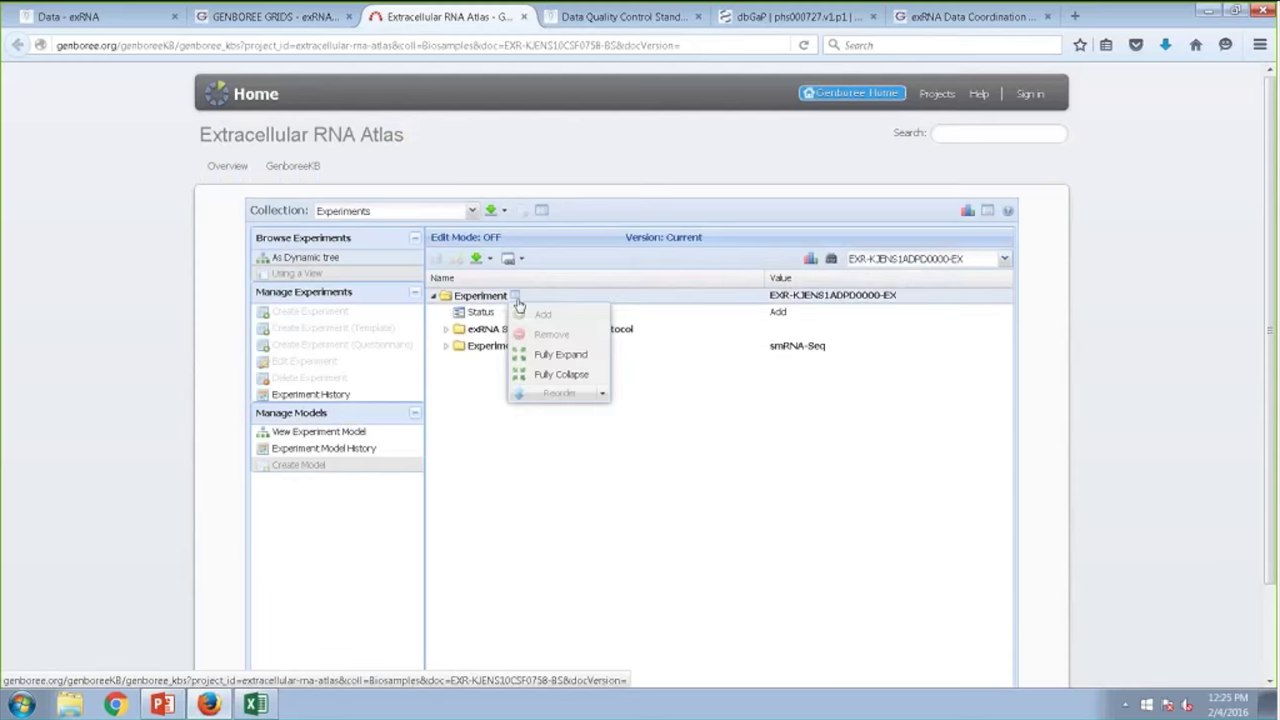
click(550, 356)
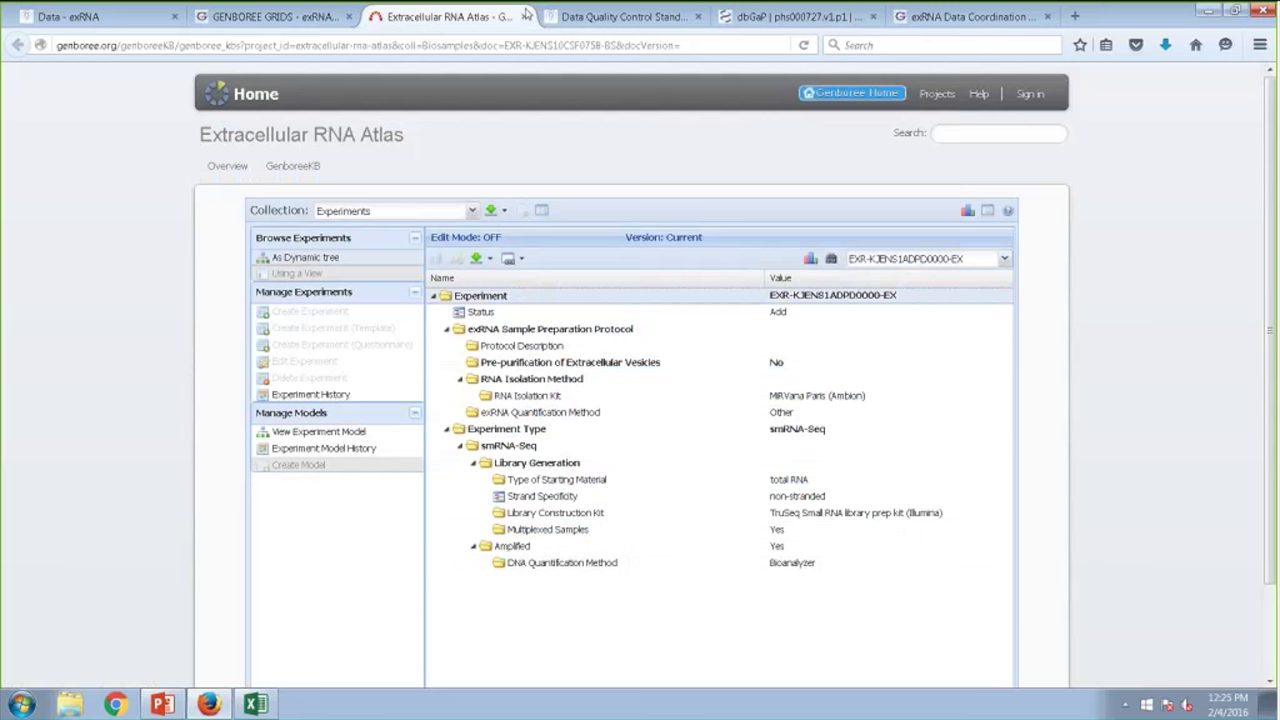
click(523, 17)
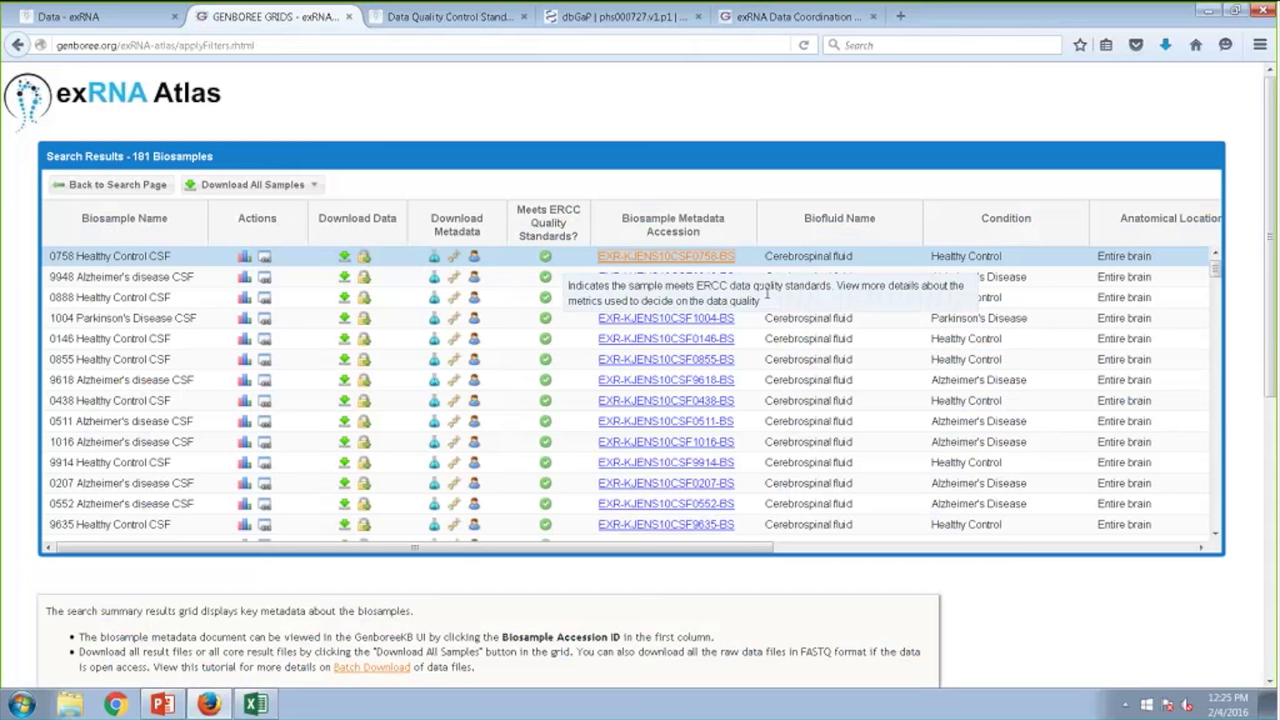
Read the Batch Download tutorial linked in the notes below the results grid and close it.
drag(700, 548, 1140, 573)
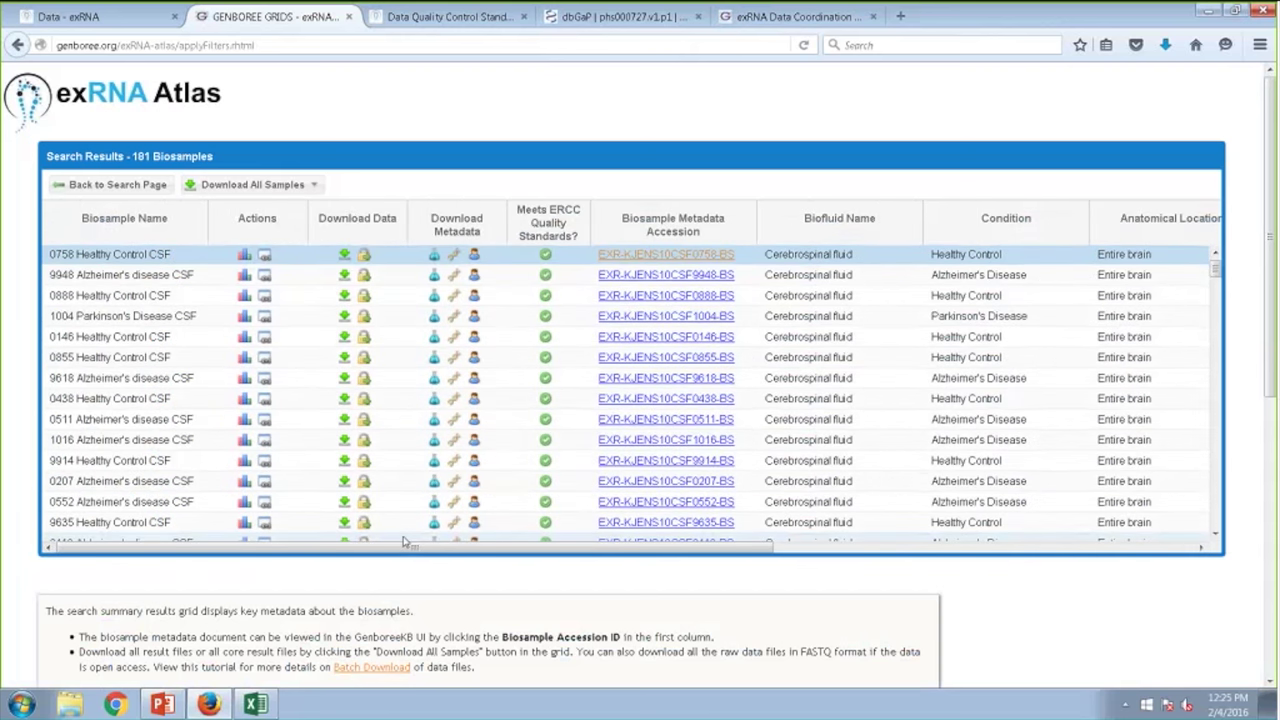
scroll(405, 541, down, 3)
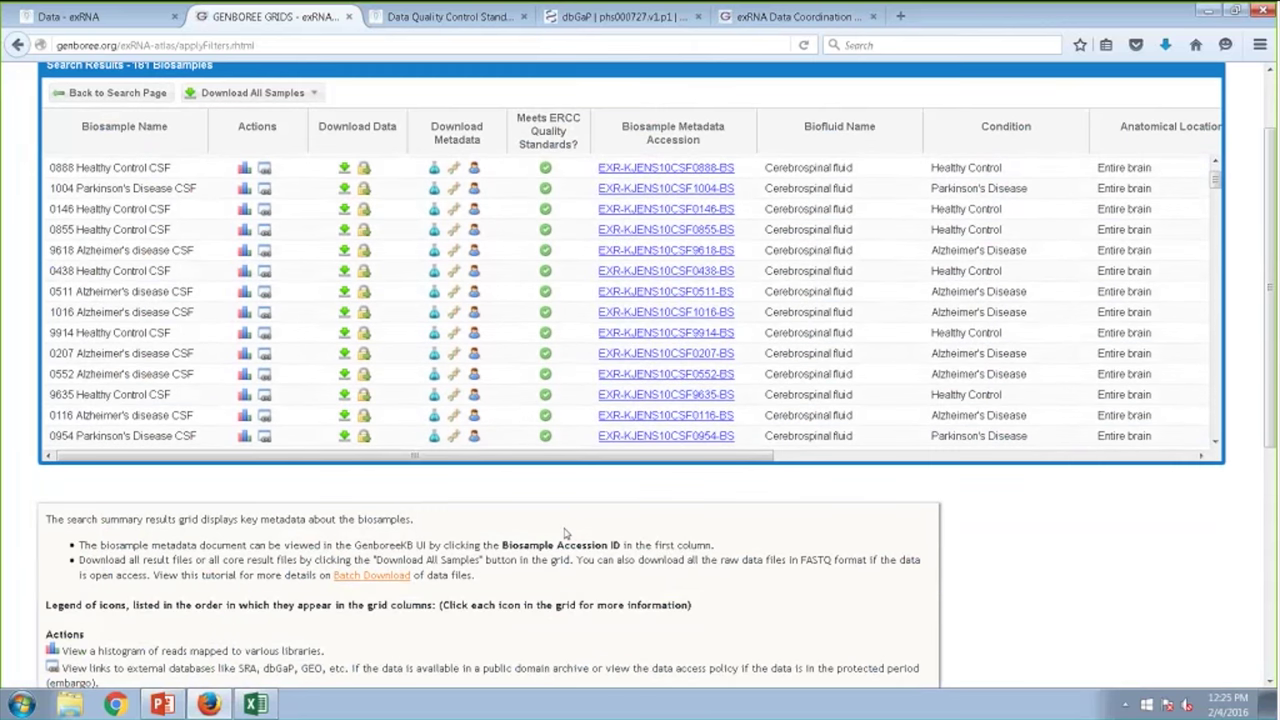
scroll(210, 517, down, 1)
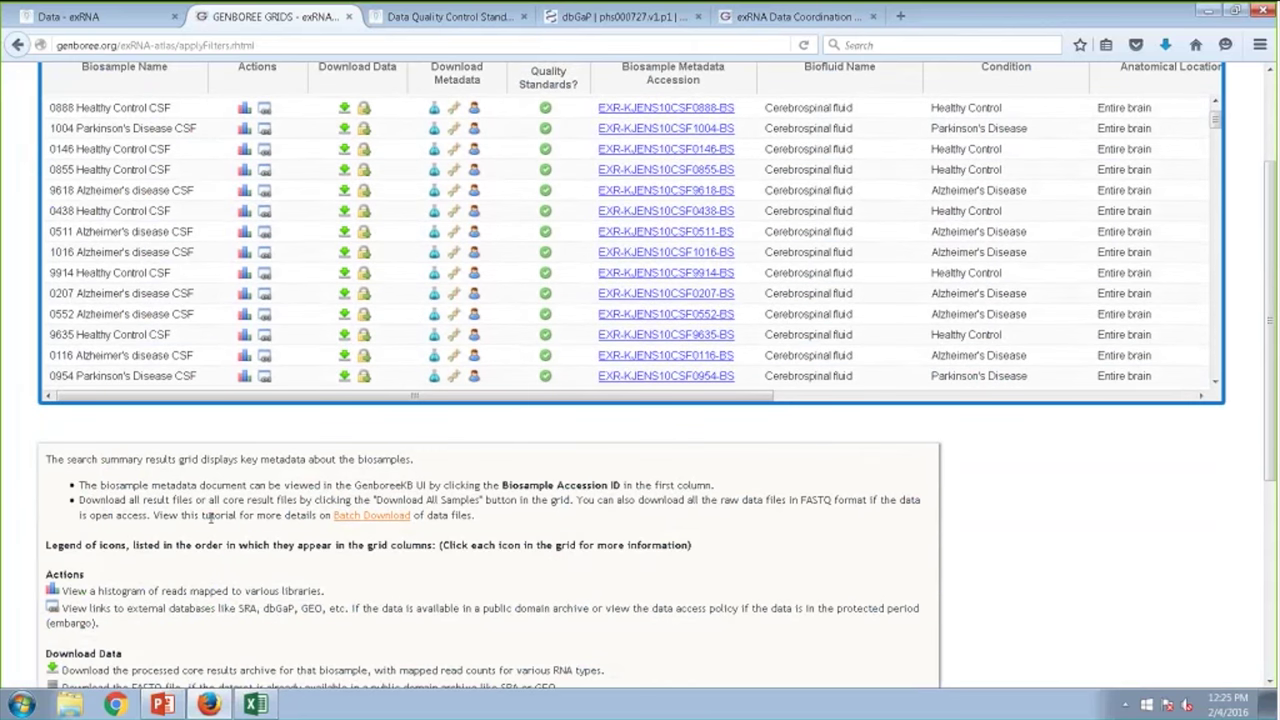
scroll(210, 517, down, 1)
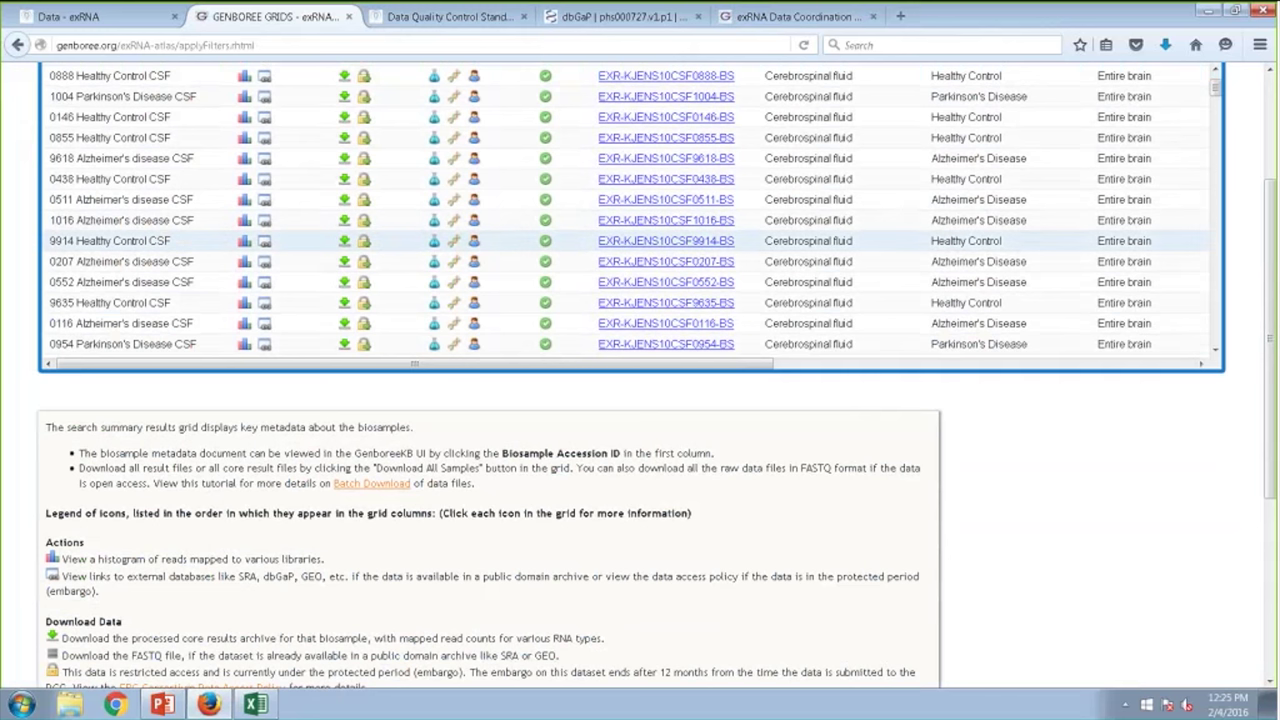
click(372, 484)
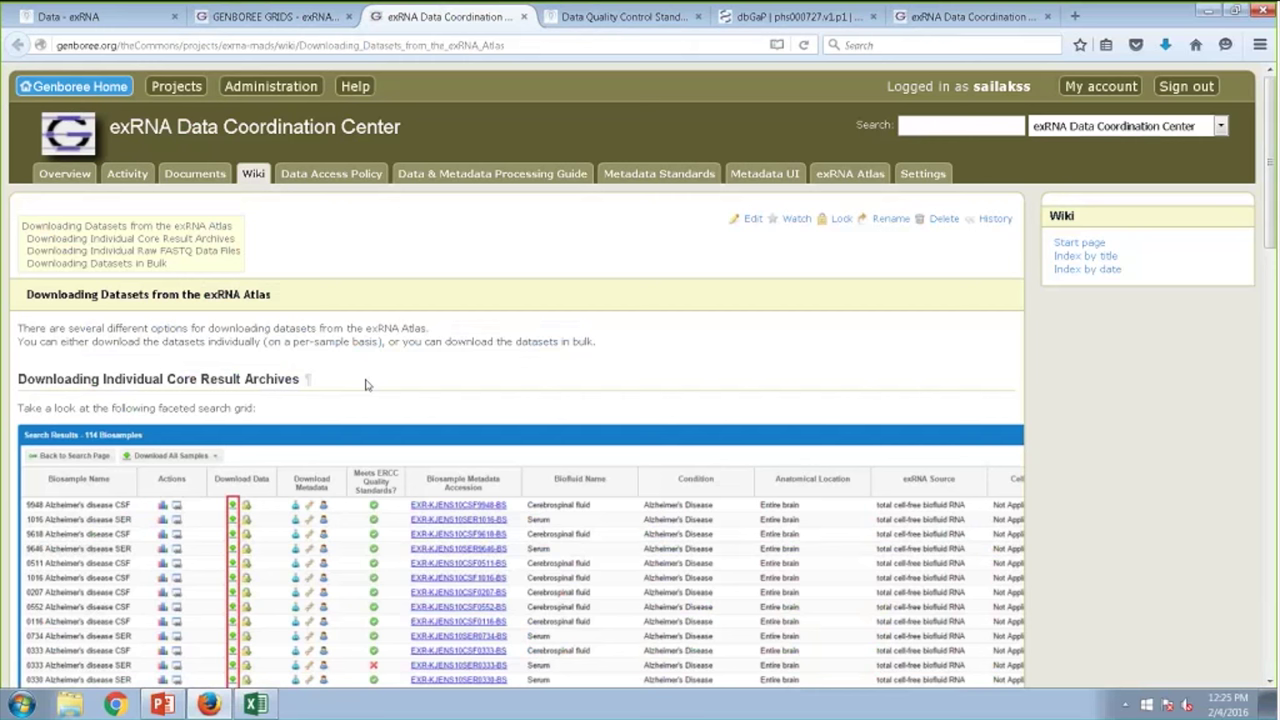
scroll(364, 390, down, 1)
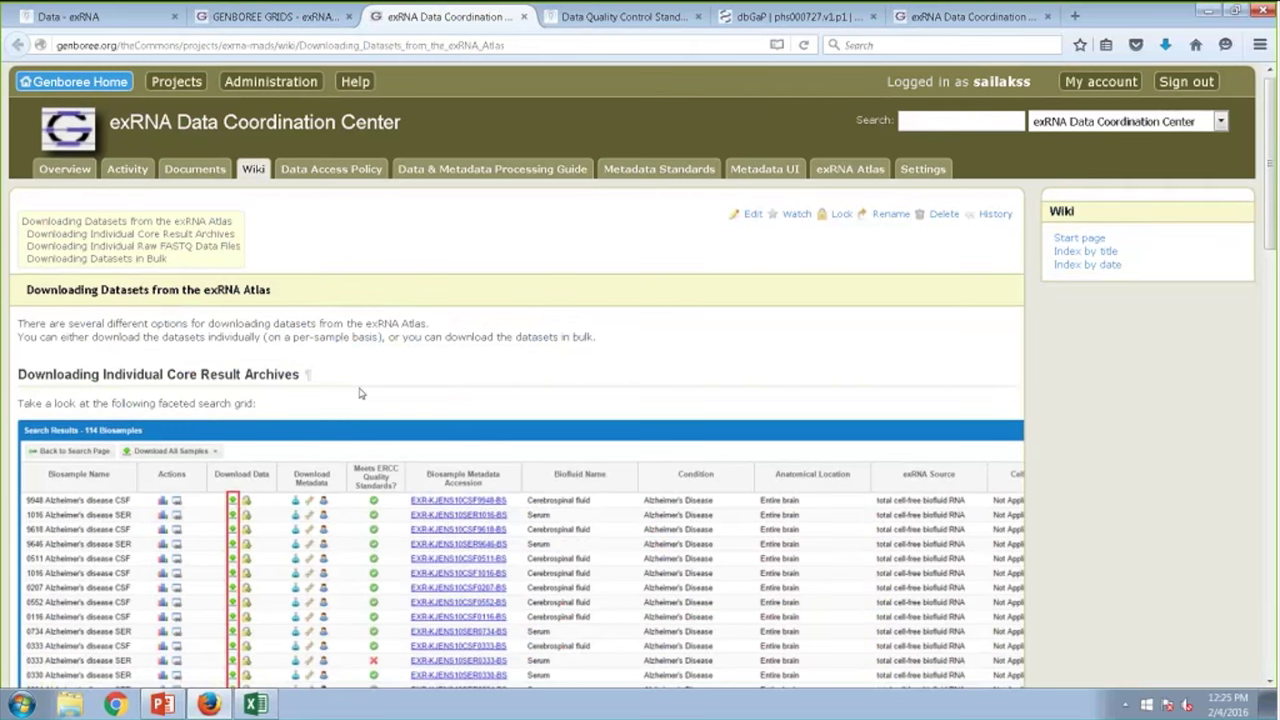
scroll(361, 393, down, 3)
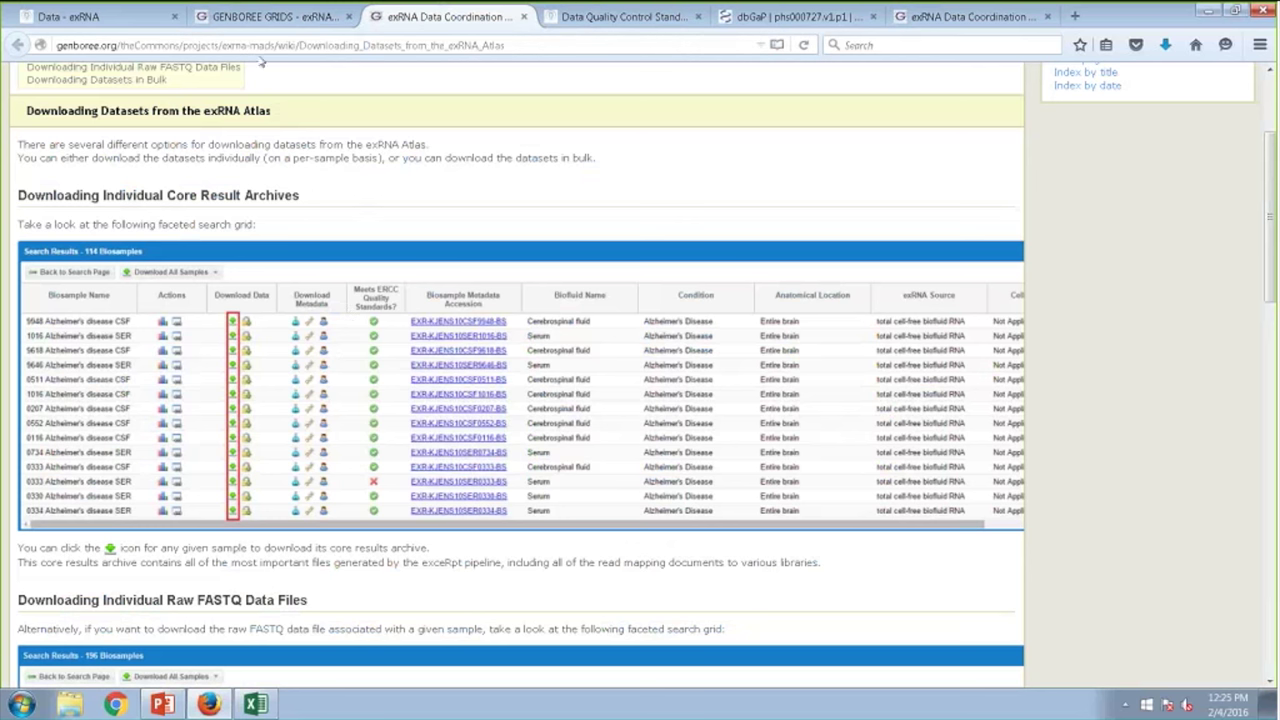
click(523, 17)
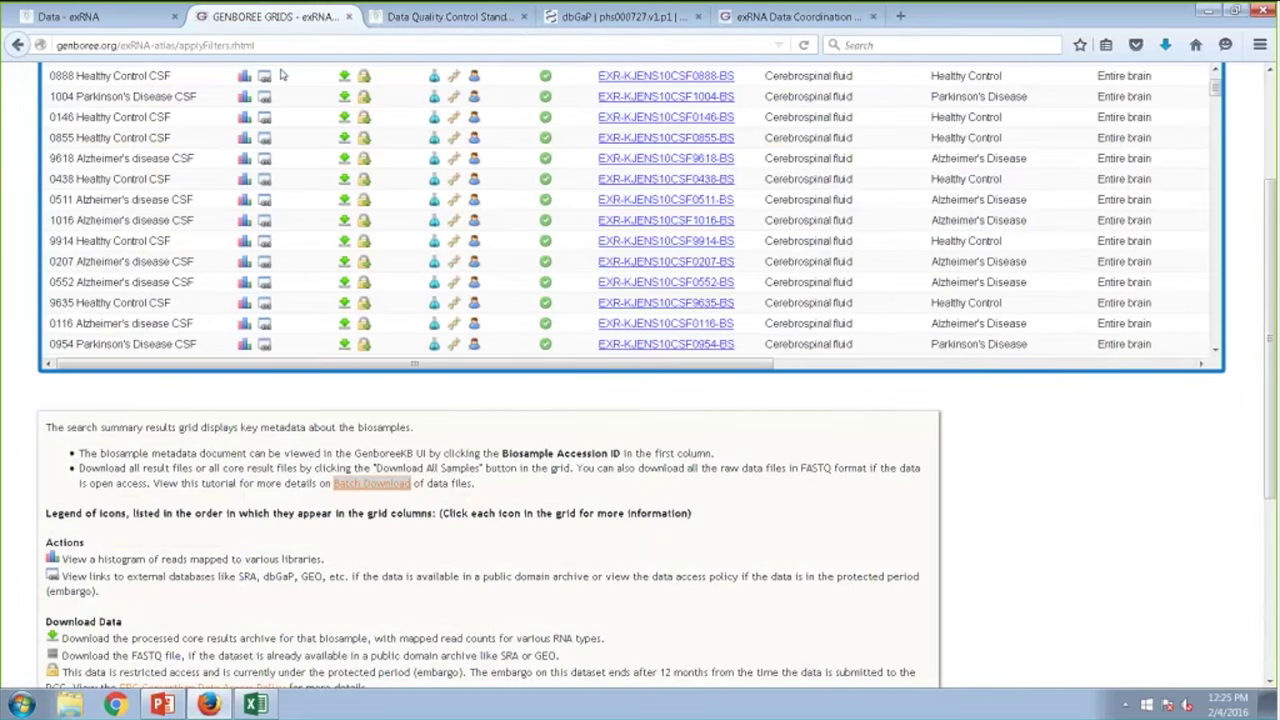
Go back from the biosample results grid to the exRNA profile search page.
scroll(150, 460, up, 1)
scroll(150, 460, up, 3)
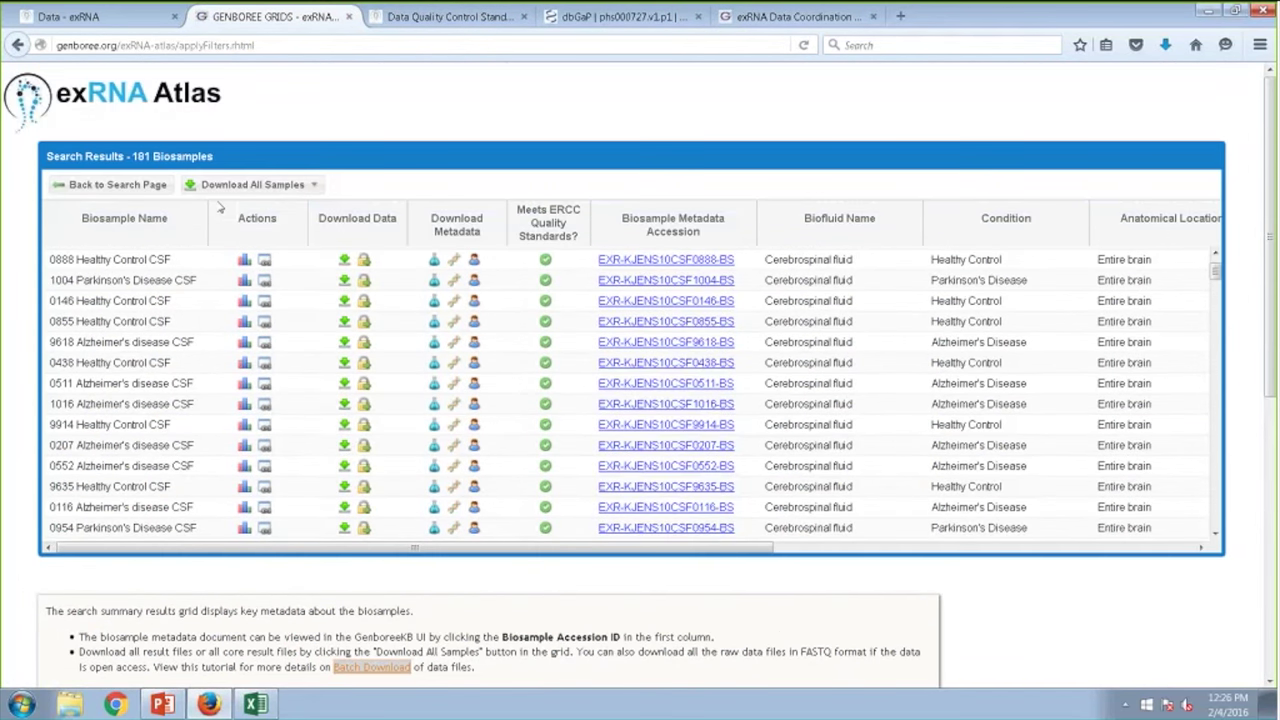
click(115, 187)
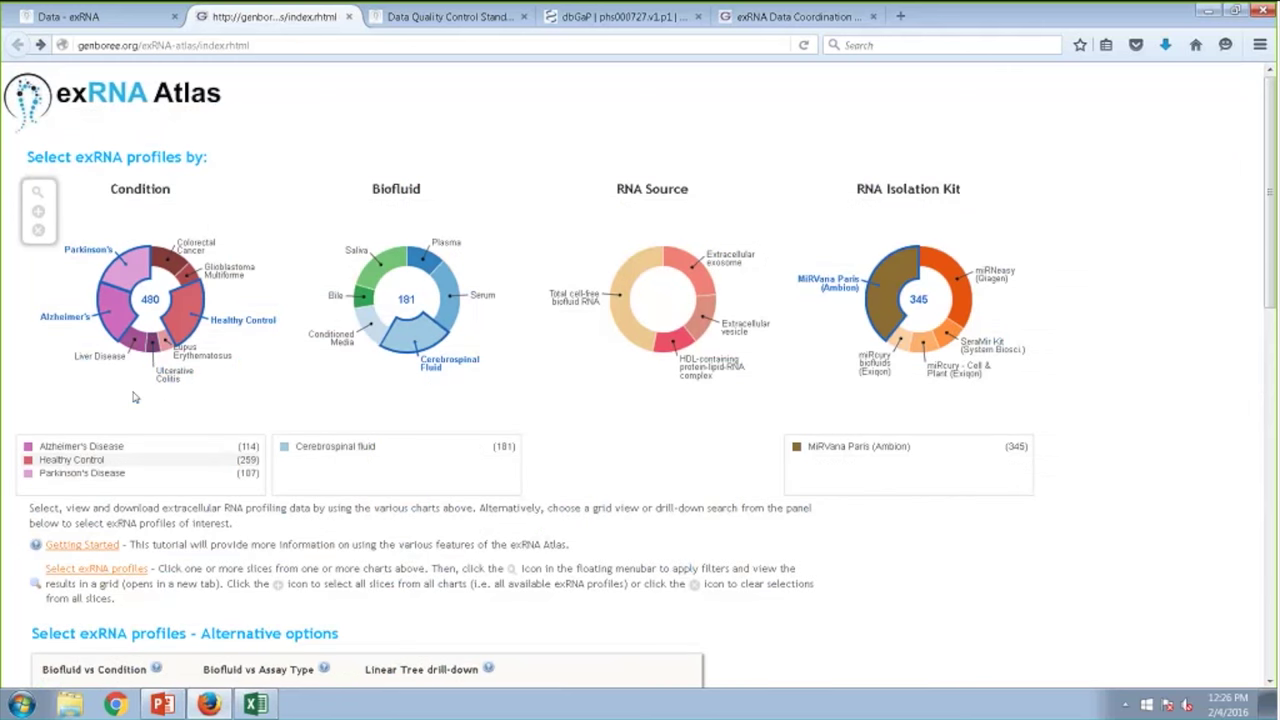
Clear the current chart selections, select all slices in every chart and show the matching biosamples in the results grid.
click(38, 232)
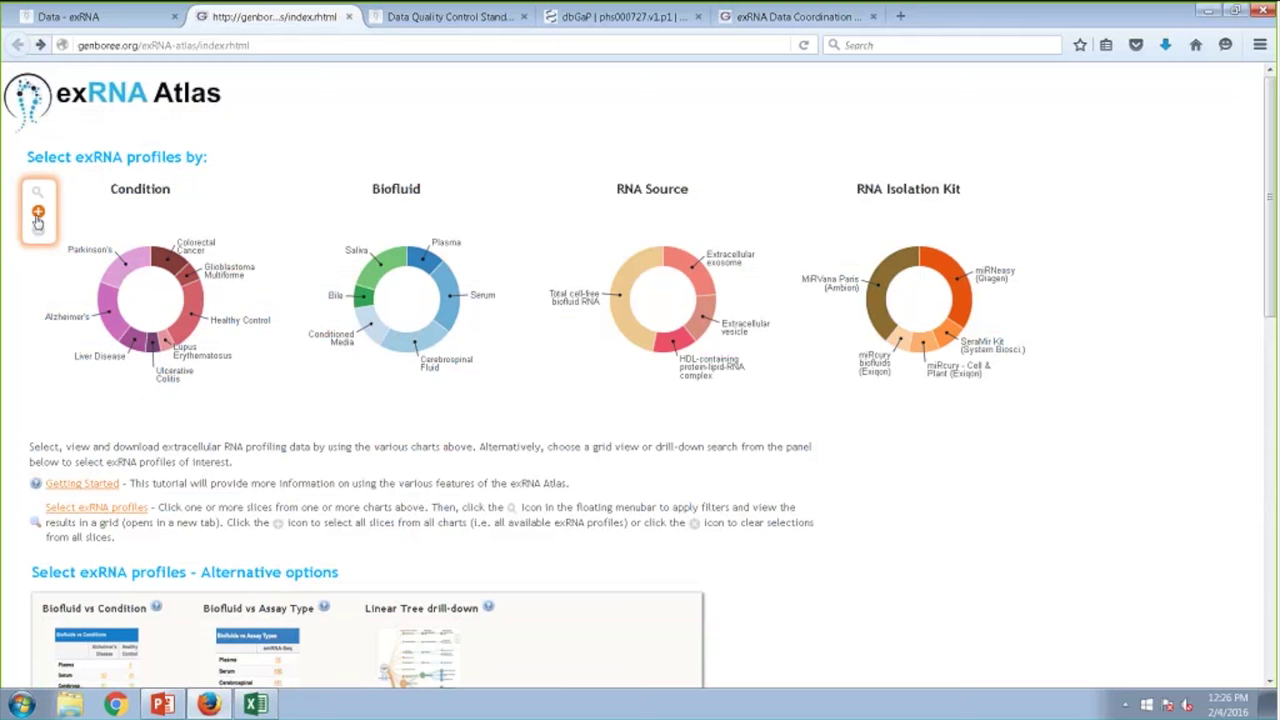
click(38, 213)
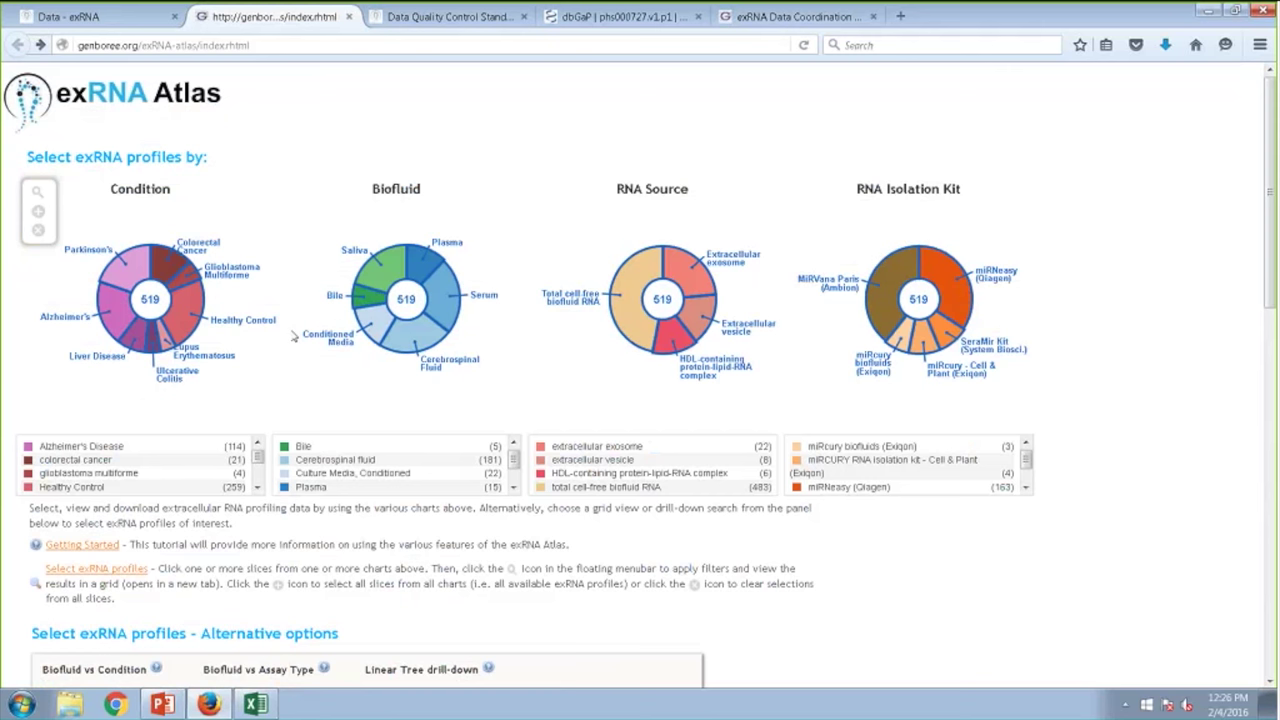
click(37, 194)
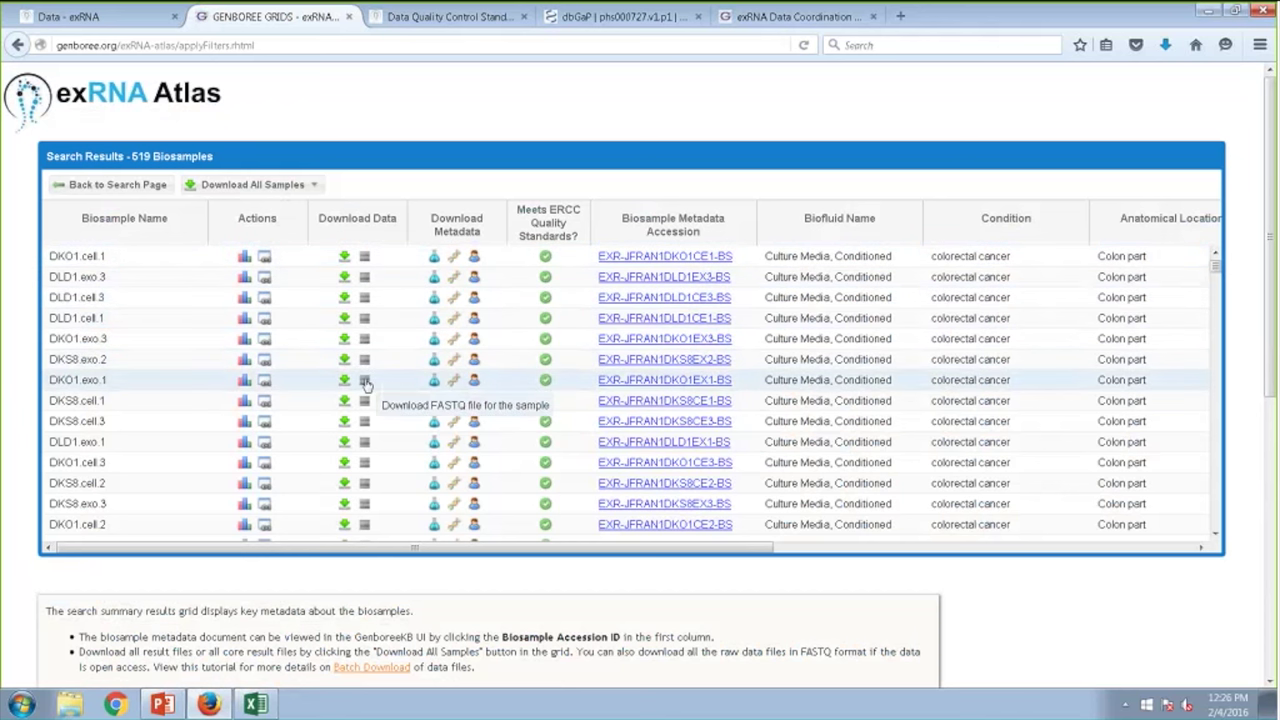
Try to download the FASTQ file for sample DLD1.cell.3, agreeing to the ERCC Data Sharing and Access Policy.
click(364, 300)
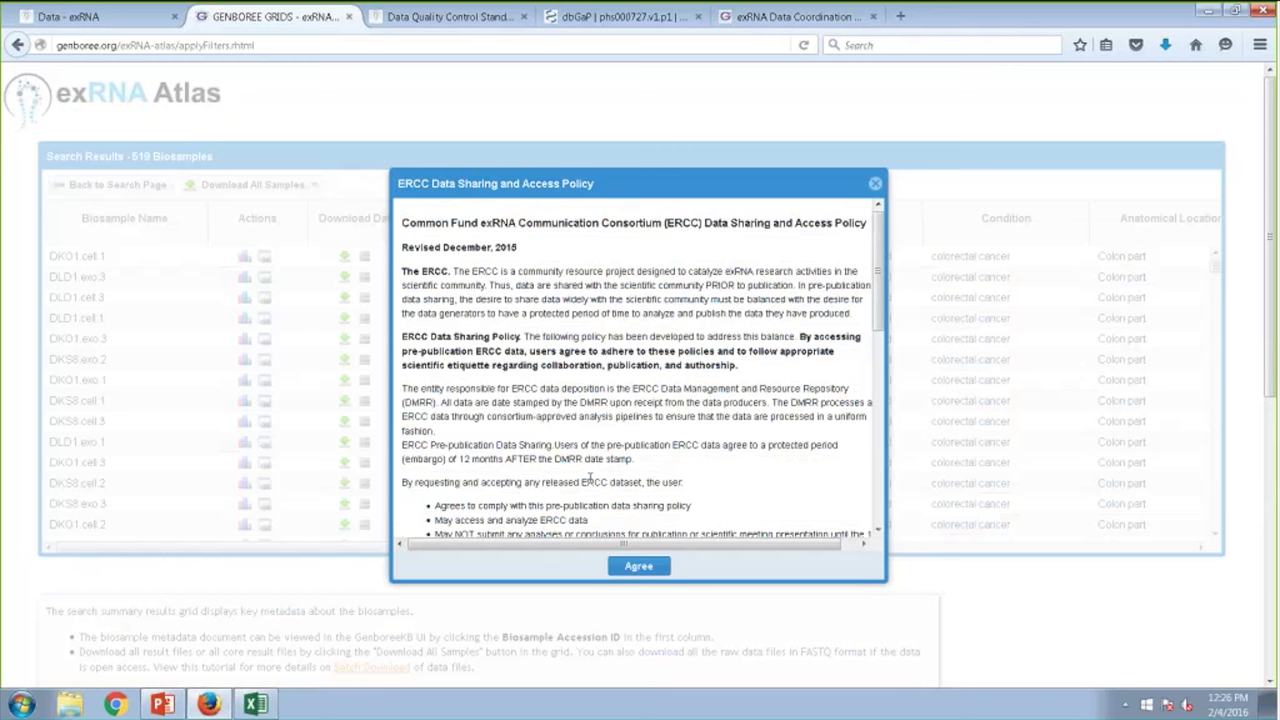
click(640, 567)
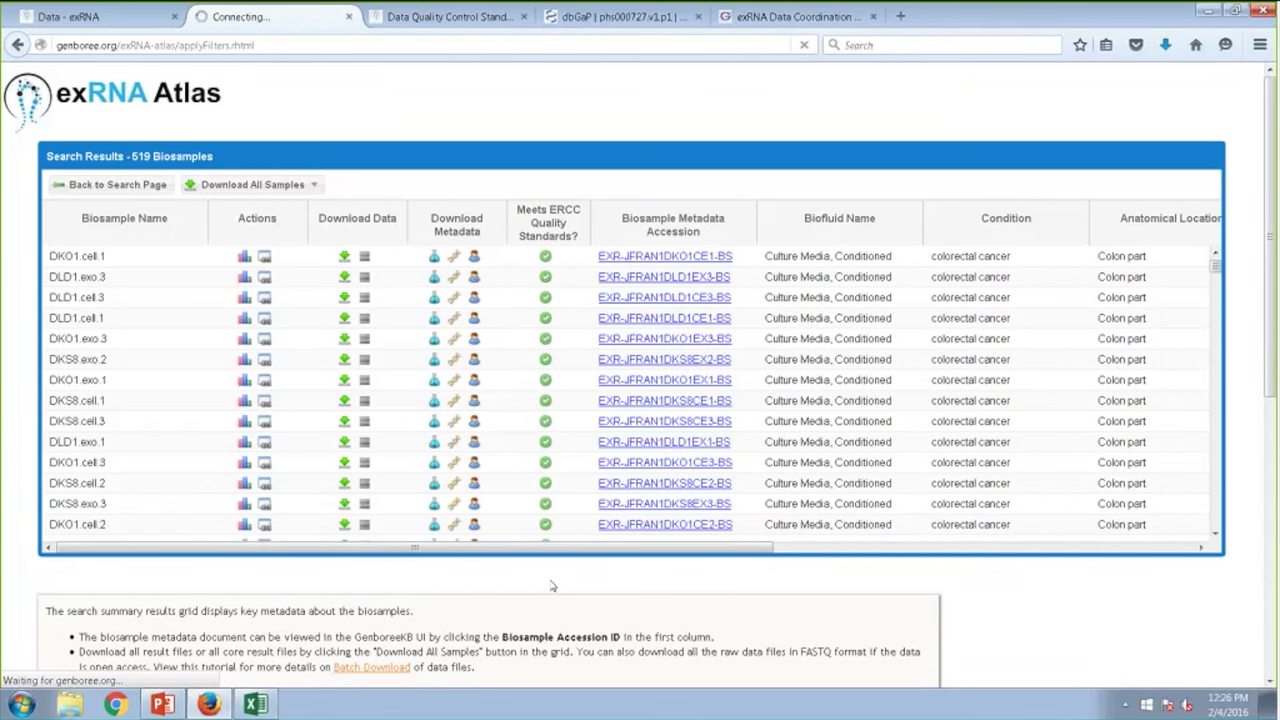
scroll(403, 497, down, 1)
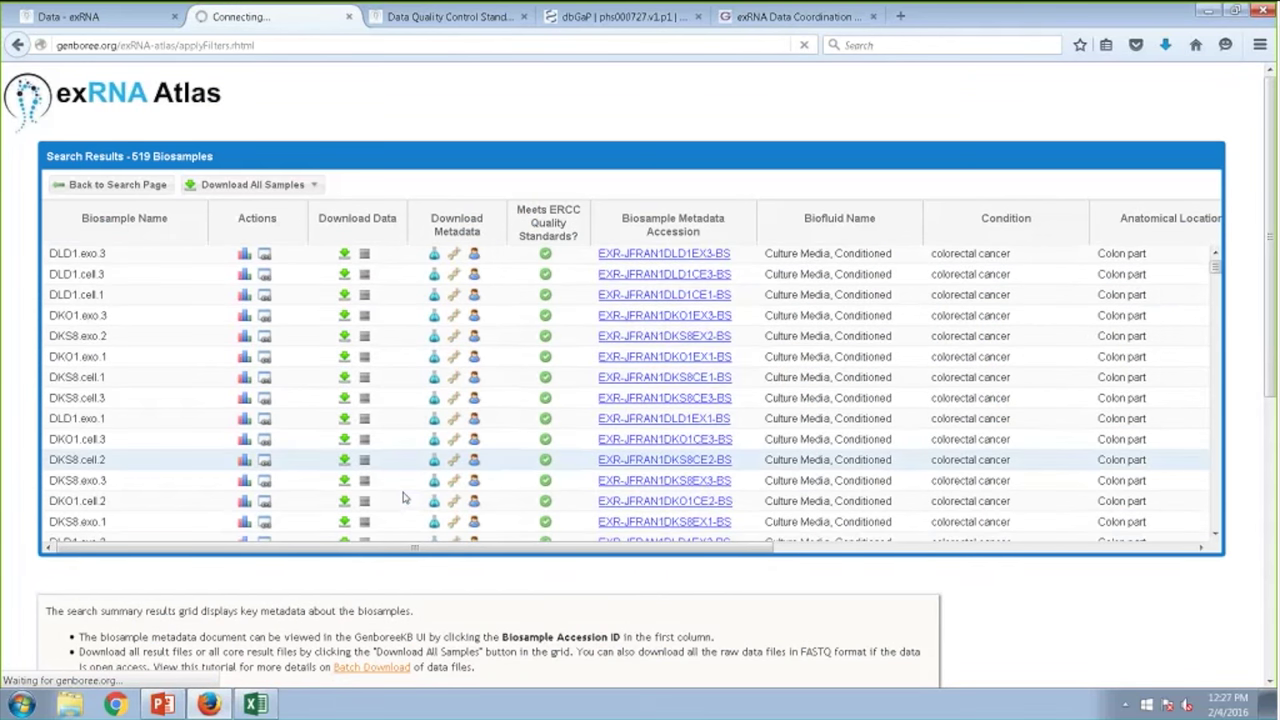
scroll(403, 497, down, 3)
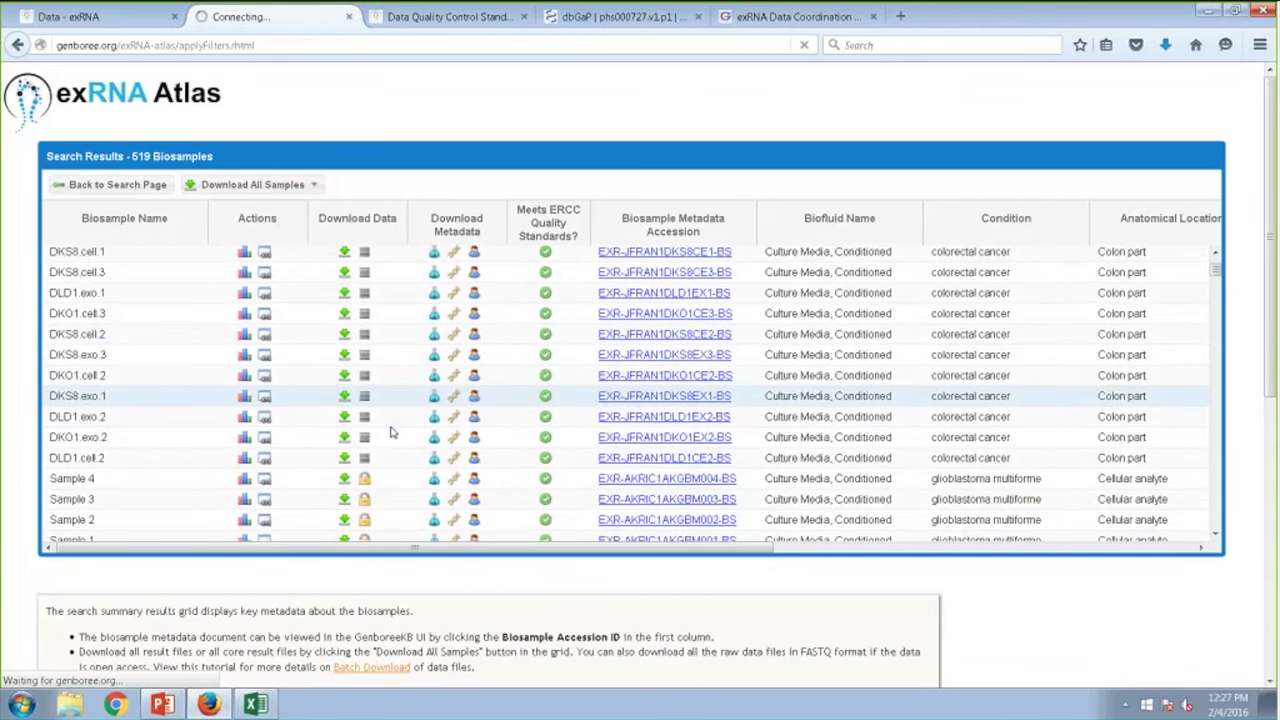
scroll(391, 432, down, 2)
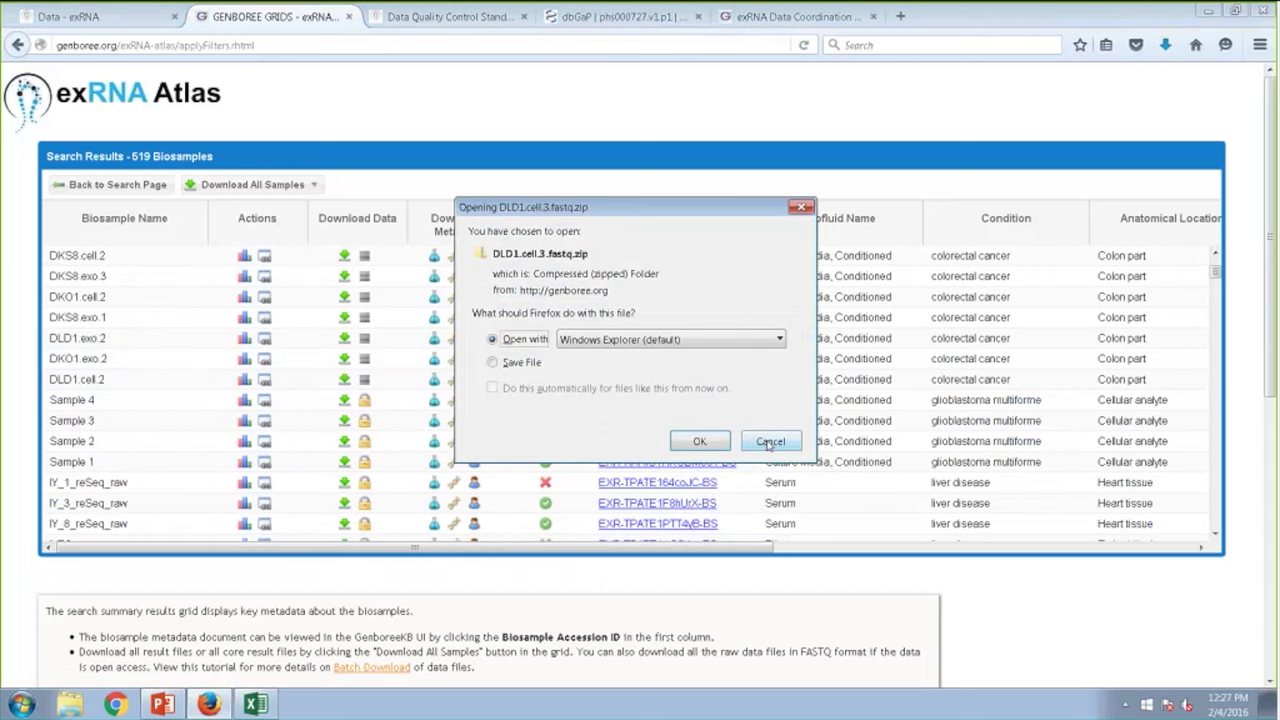
click(769, 442)
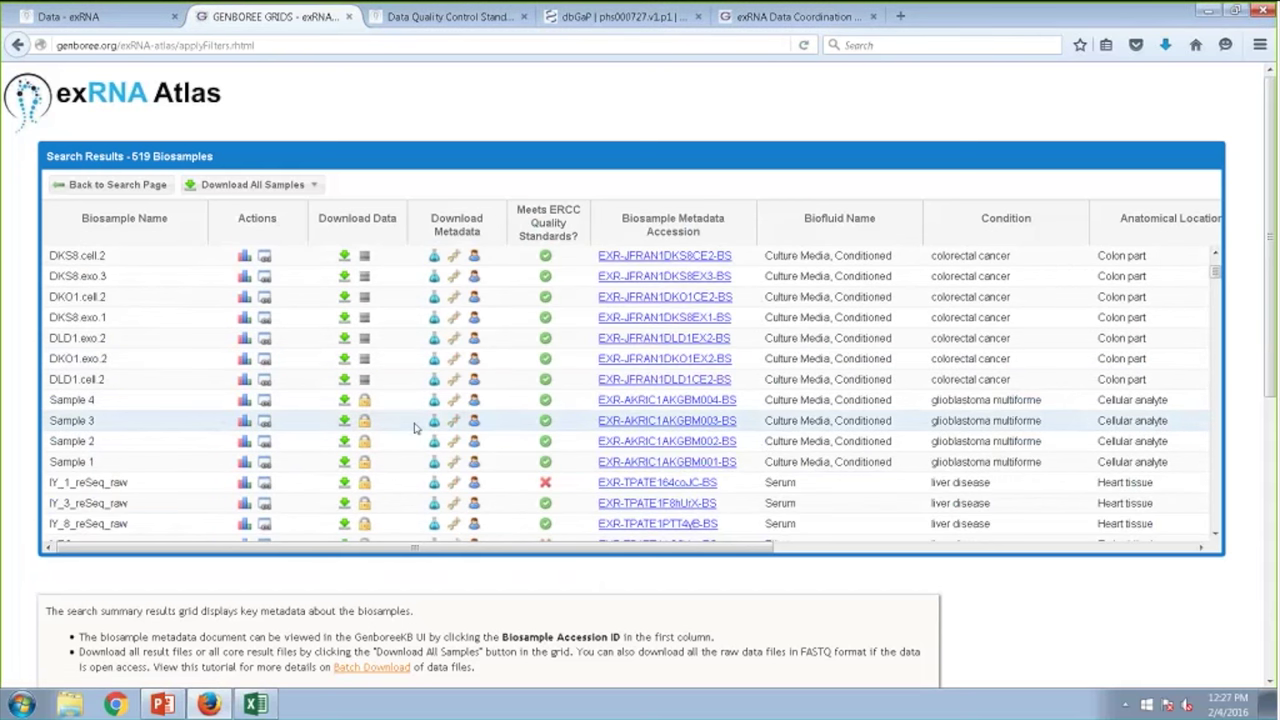
Examine the access restriction notices on the locked samples throughout the biosample results grid.
mouse_move(365, 402)
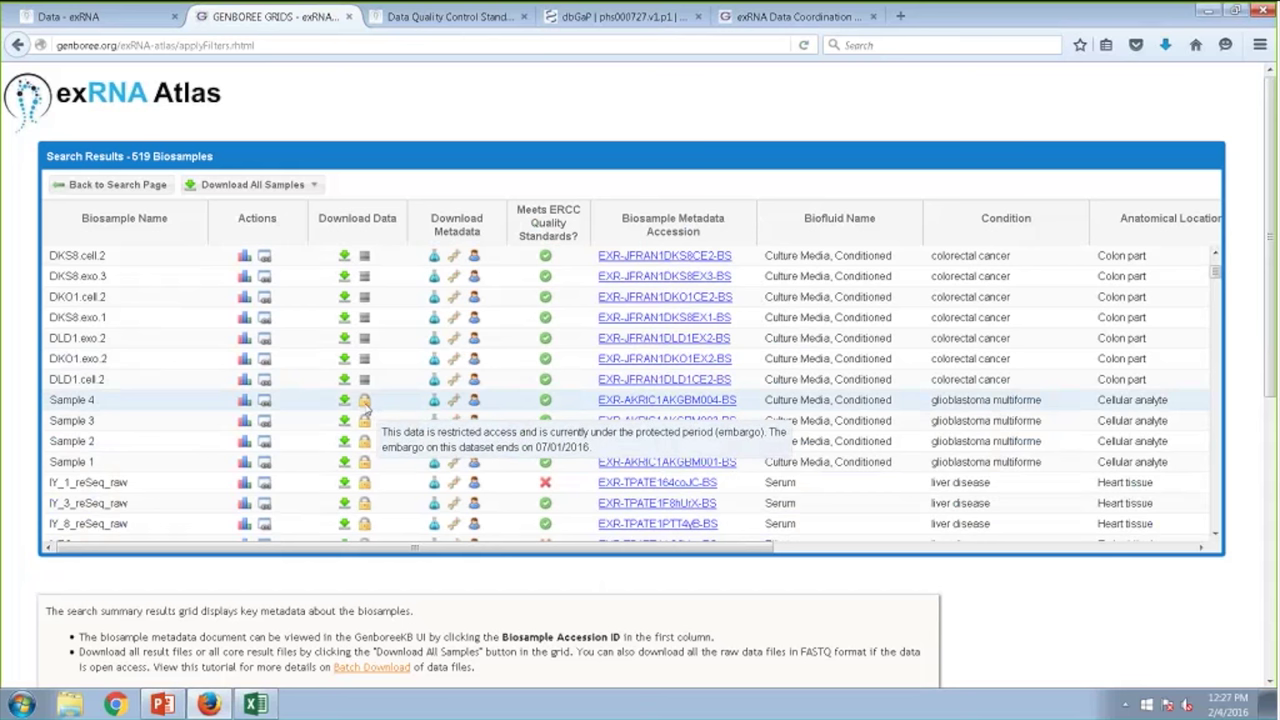
mouse_move(363, 452)
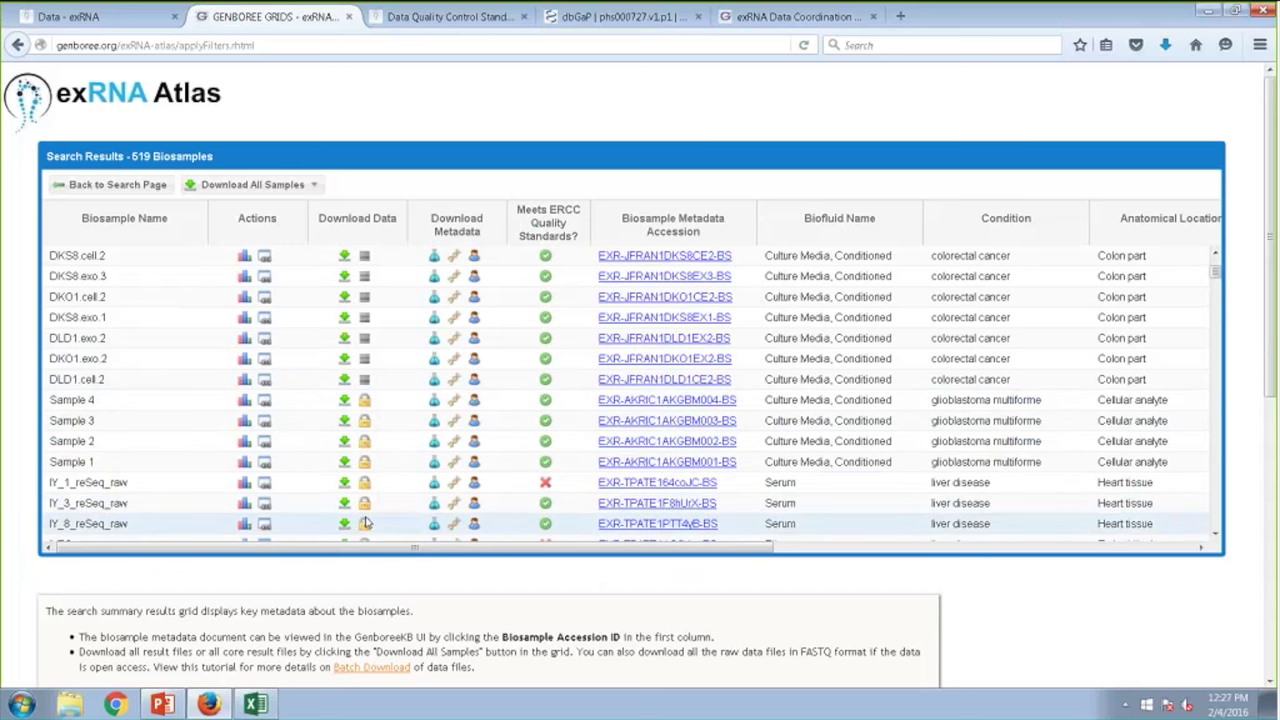
mouse_move(365, 507)
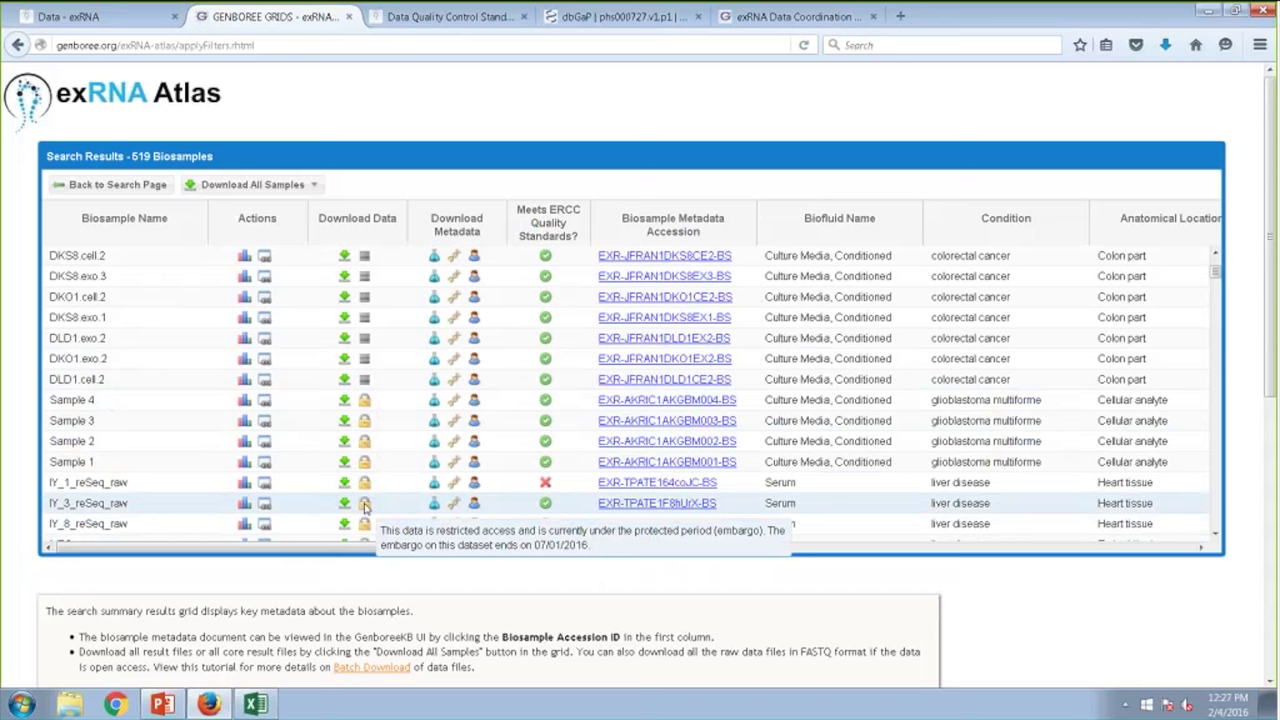
scroll(365, 507, down, 1)
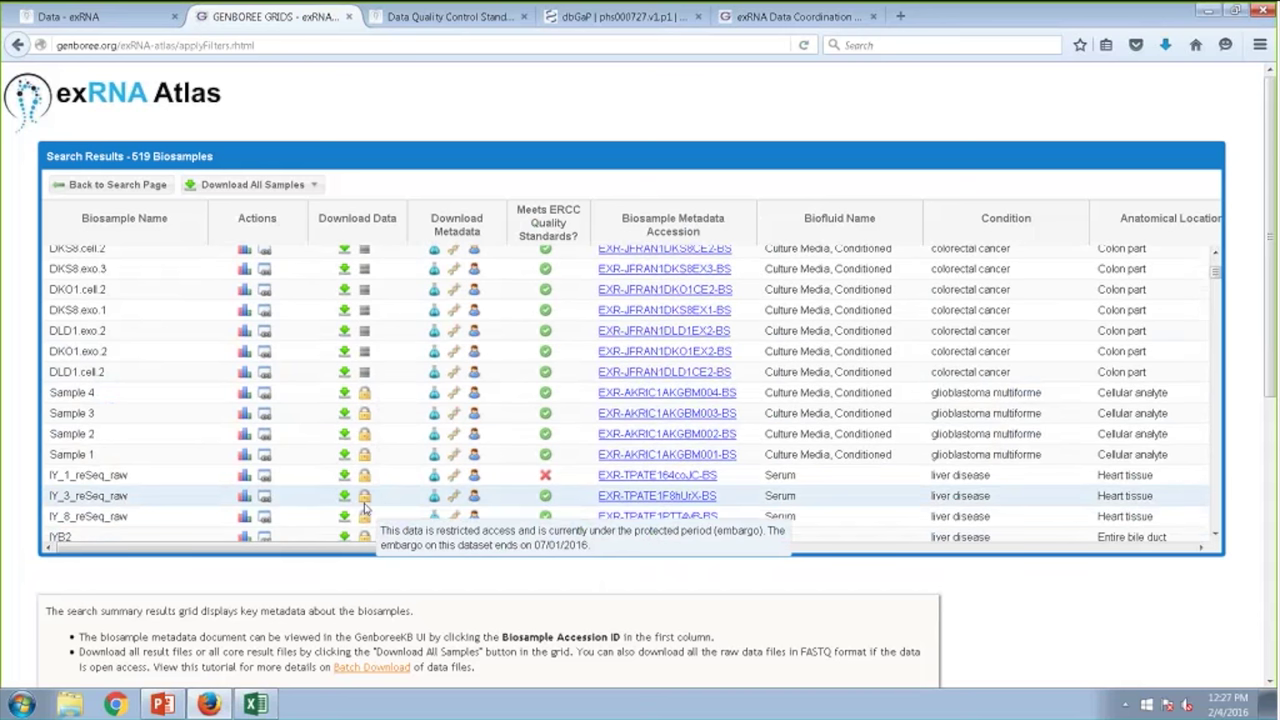
scroll(365, 507, down, 3)
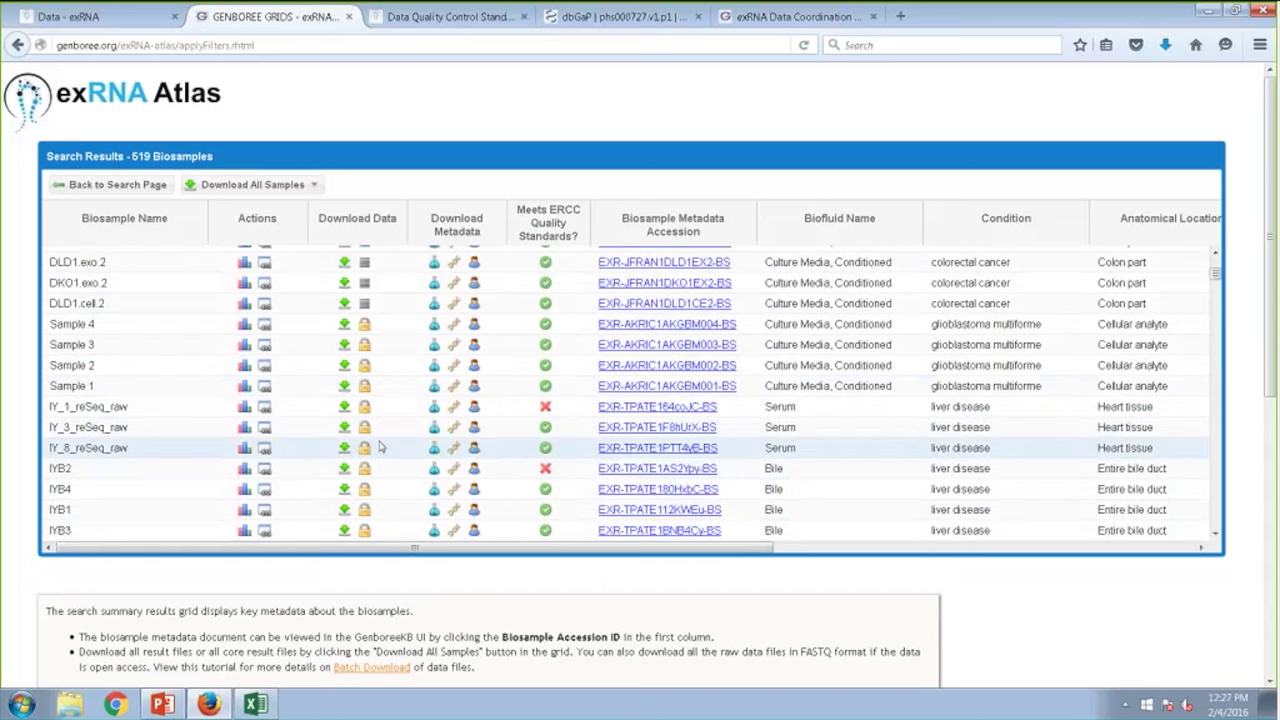
scroll(379, 447, down, 3)
scroll(379, 447, down, 3)
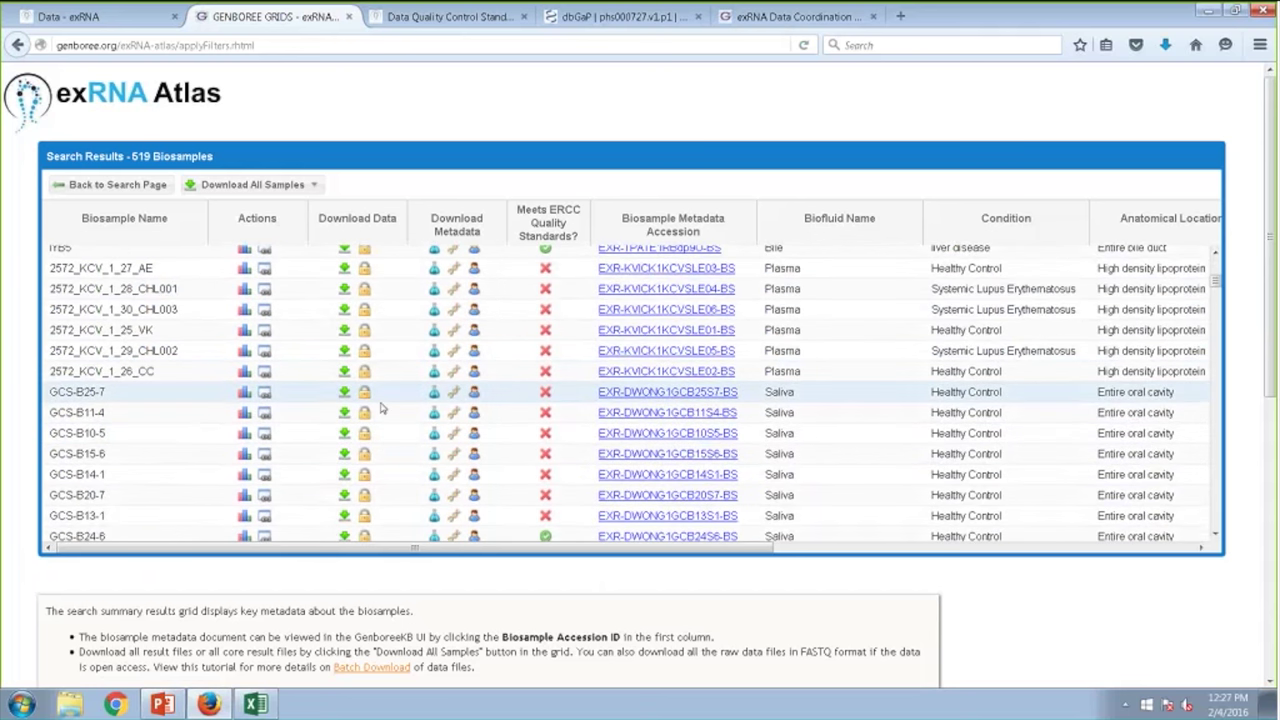
scroll(378, 430, down, 3)
scroll(380, 402, down, 5)
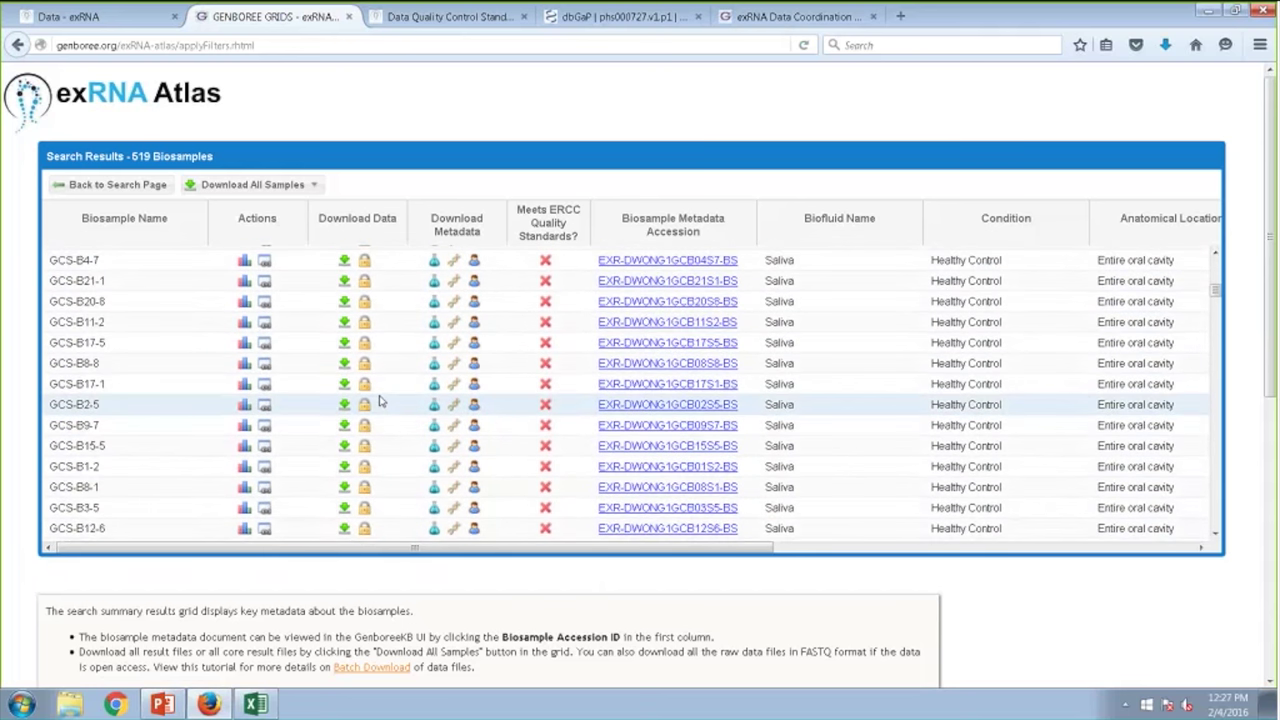
scroll(379, 401, down, 5)
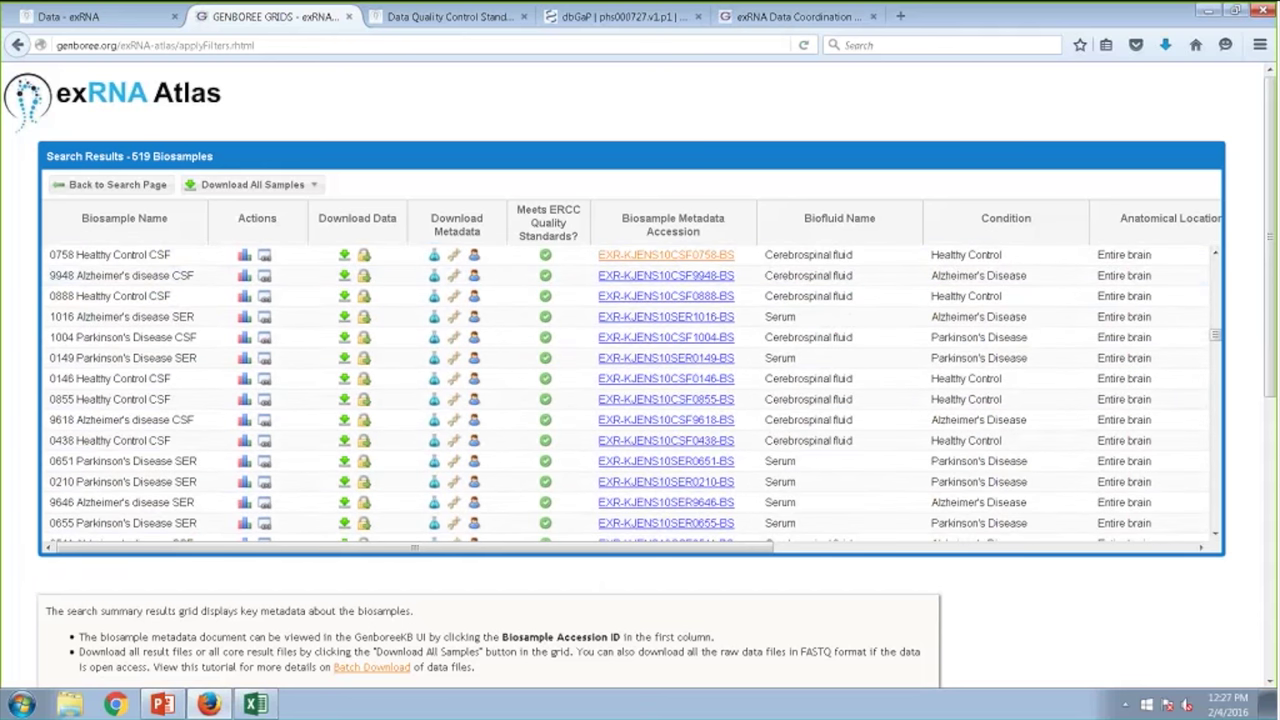
mouse_move(365, 340)
Return to the profile search page and open the Biofluid vs Condition grid from the alternative options.
click(79, 191)
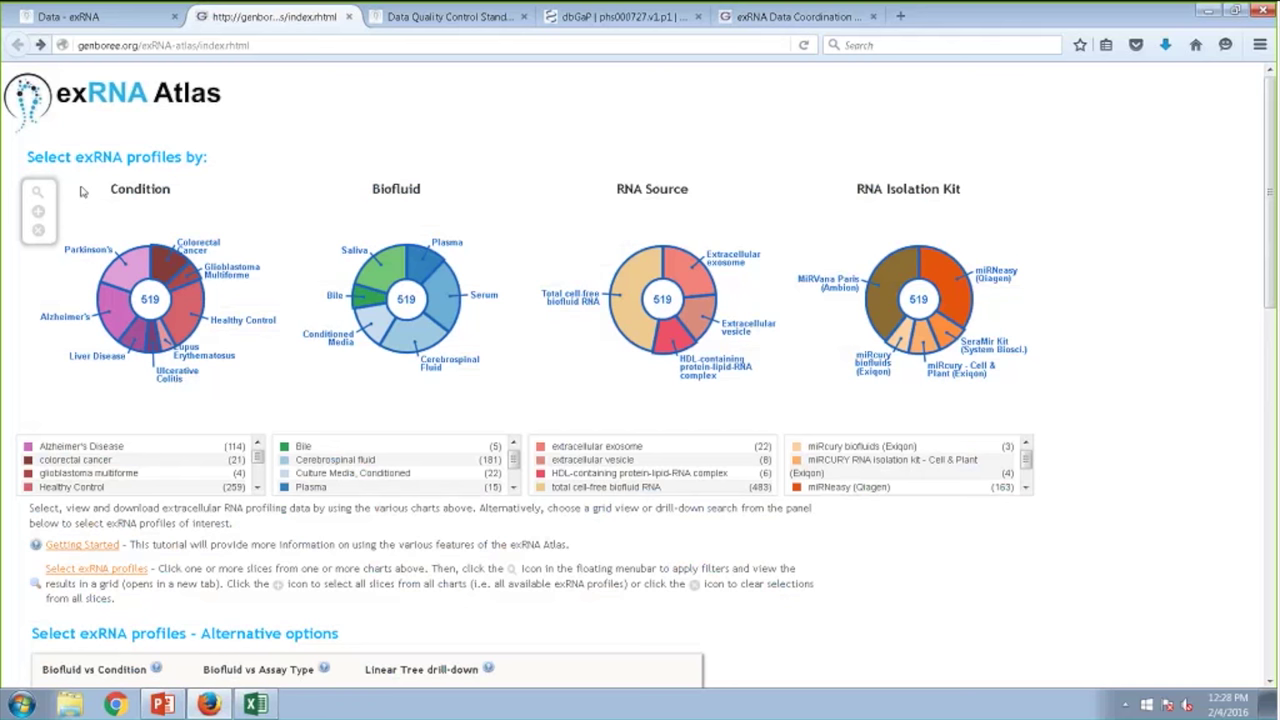
scroll(17, 477, down, 1)
scroll(17, 477, down, 1)
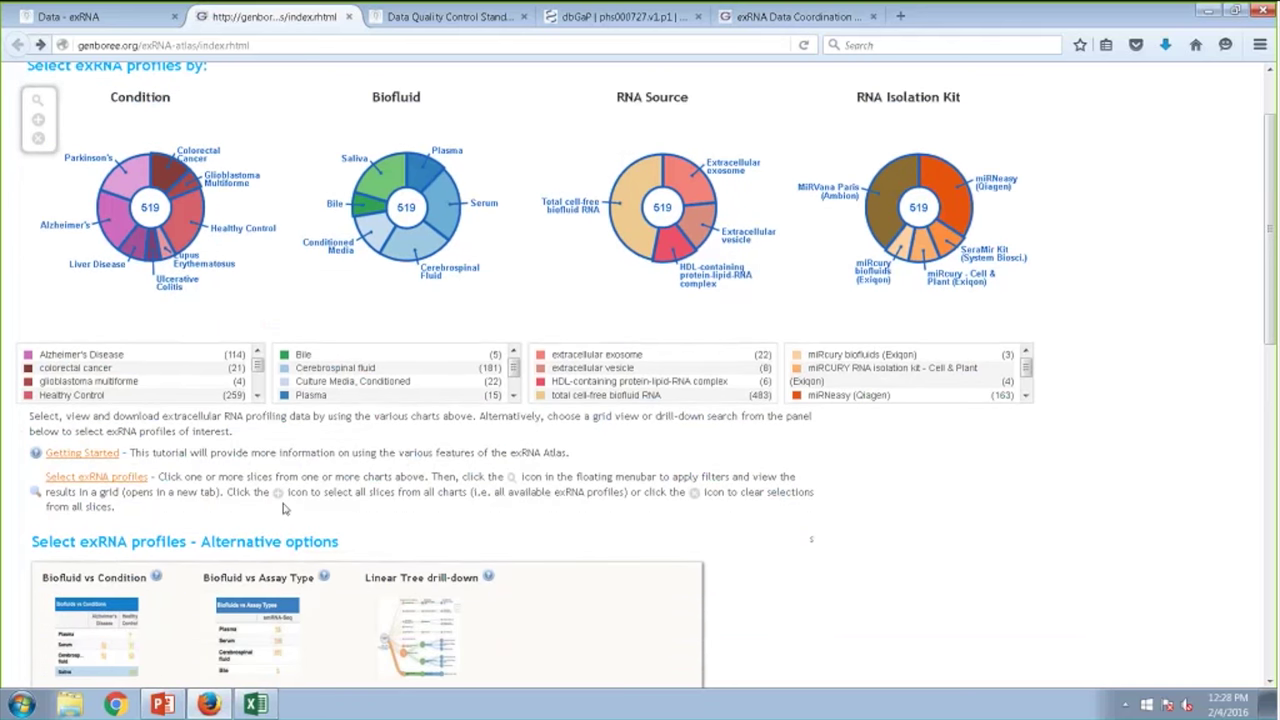
scroll(282, 470, up, 2)
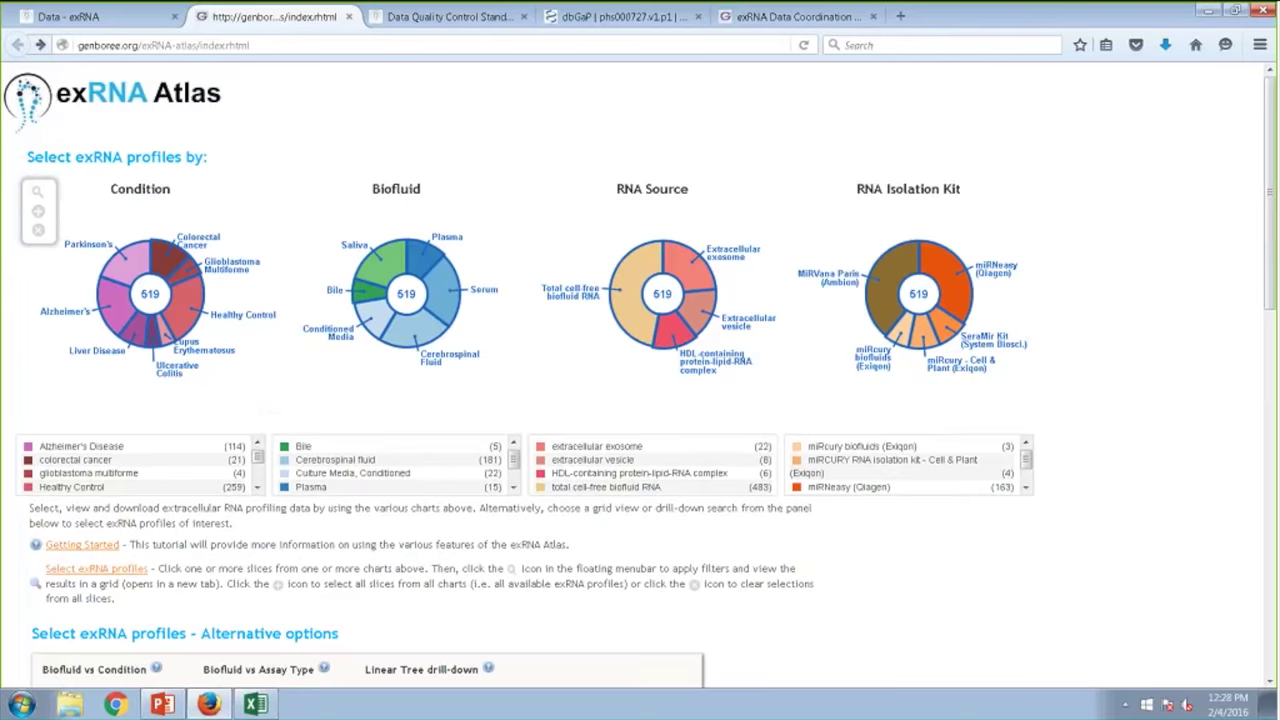
scroll(177, 469, down, 5)
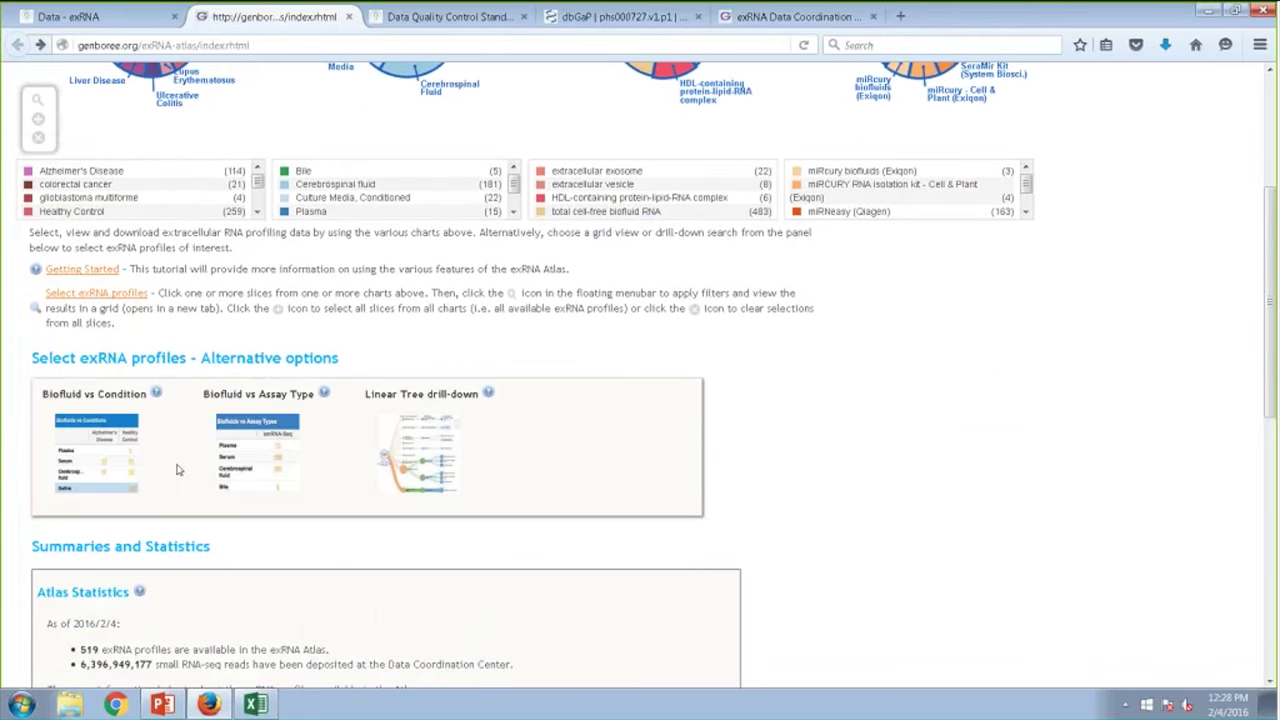
click(117, 469)
click(95, 471)
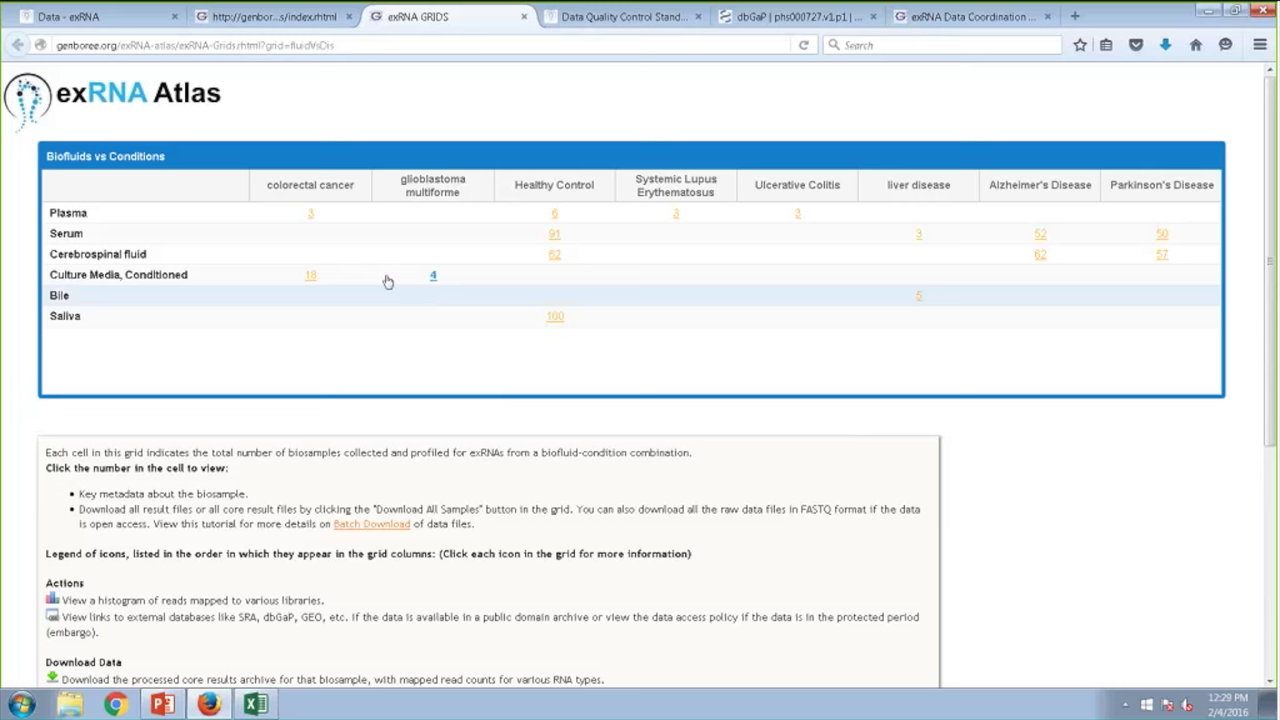
View the biosample metadata for colorectal cancer in conditioned culture media and close the Biofluids vs Conditions grid.
click(311, 278)
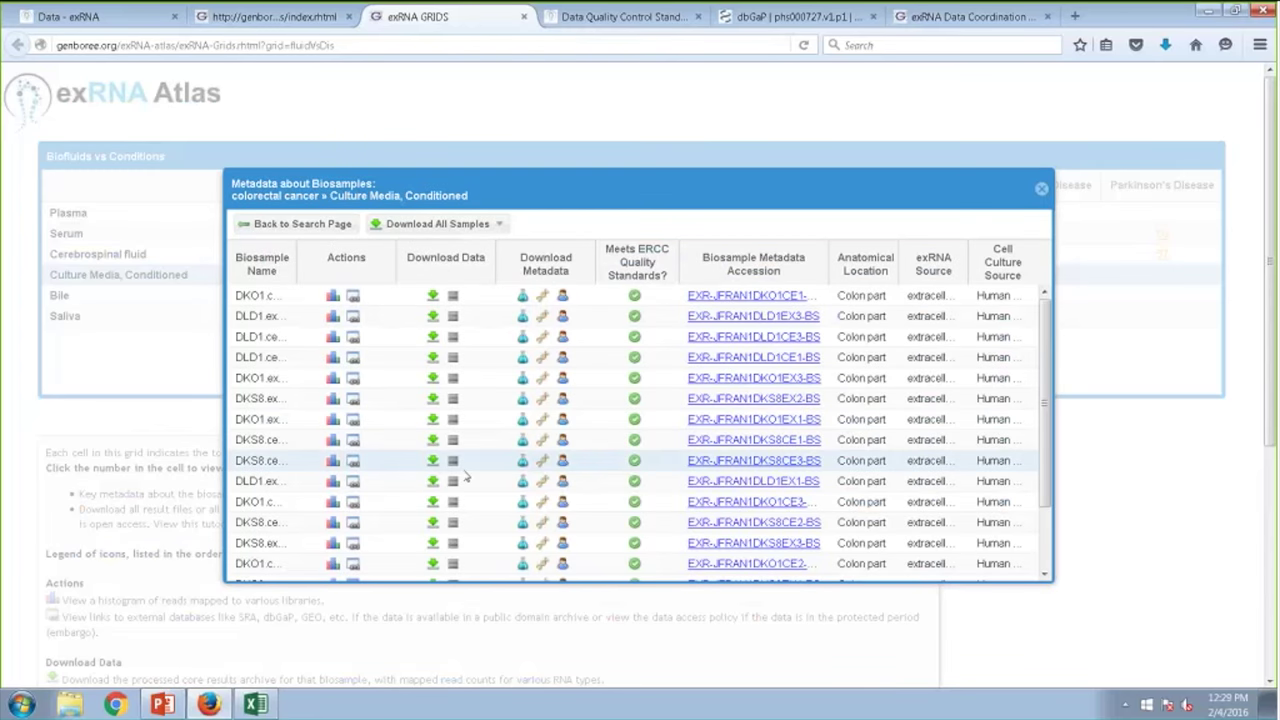
click(1041, 192)
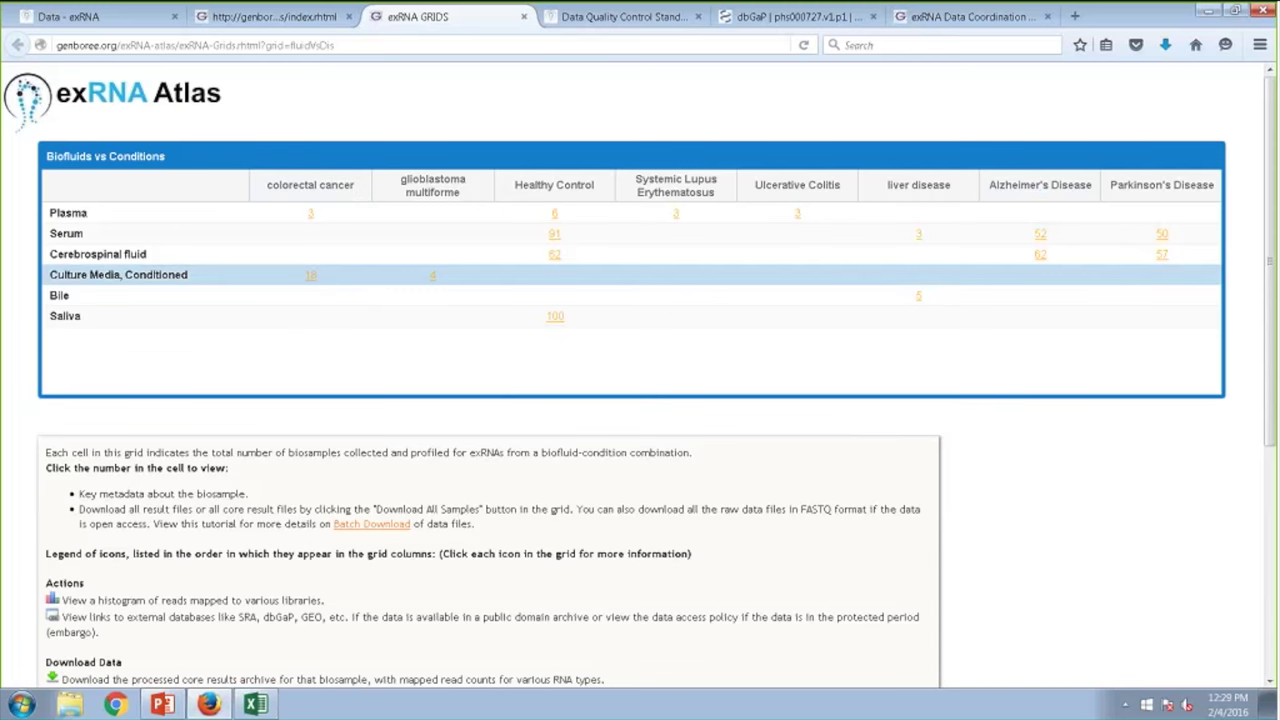
click(524, 17)
click(524, 17)
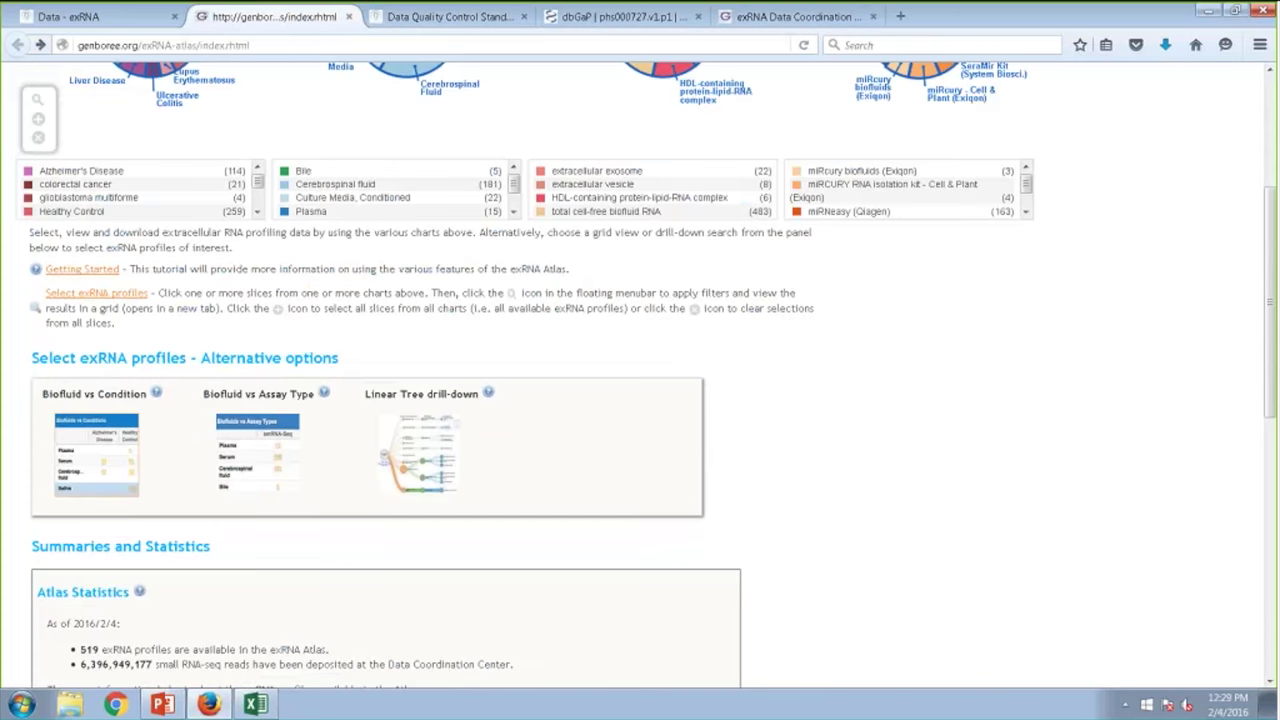
View the batch download options for smRNA-Seq cerebrospinal fluid biosamples in the Biofluid vs Assay Type grid and close the grid.
click(255, 488)
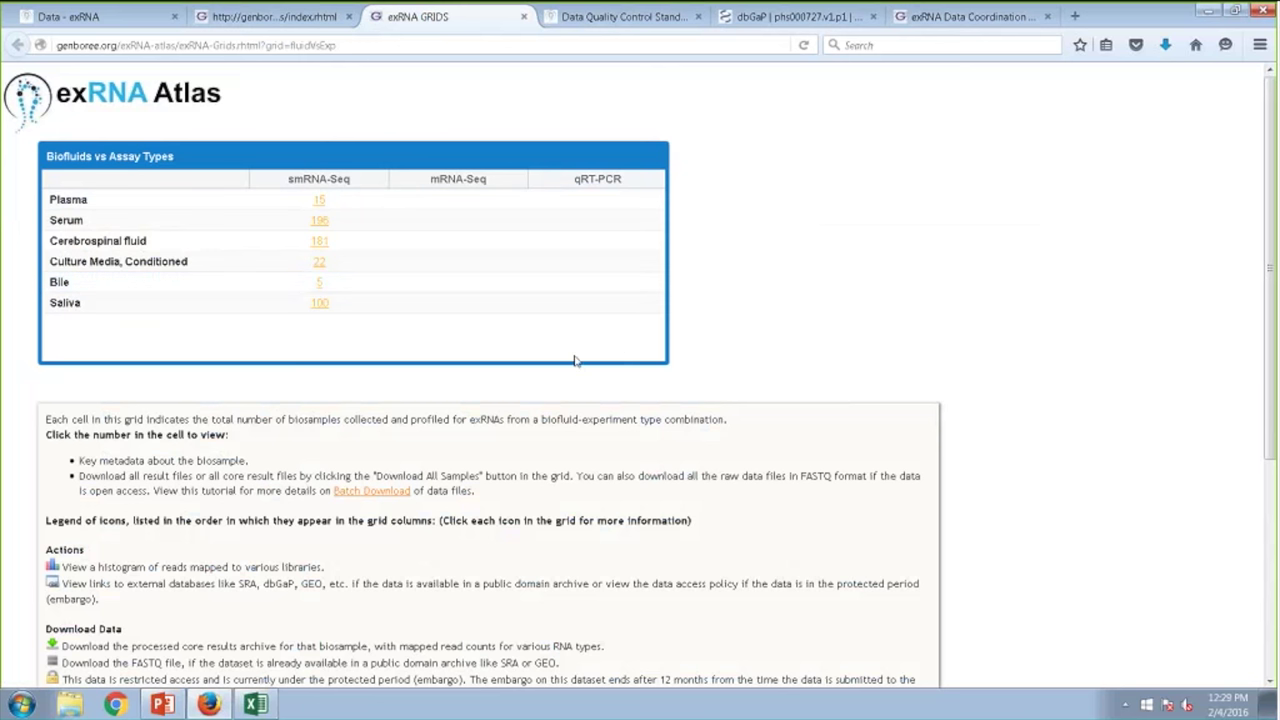
click(316, 245)
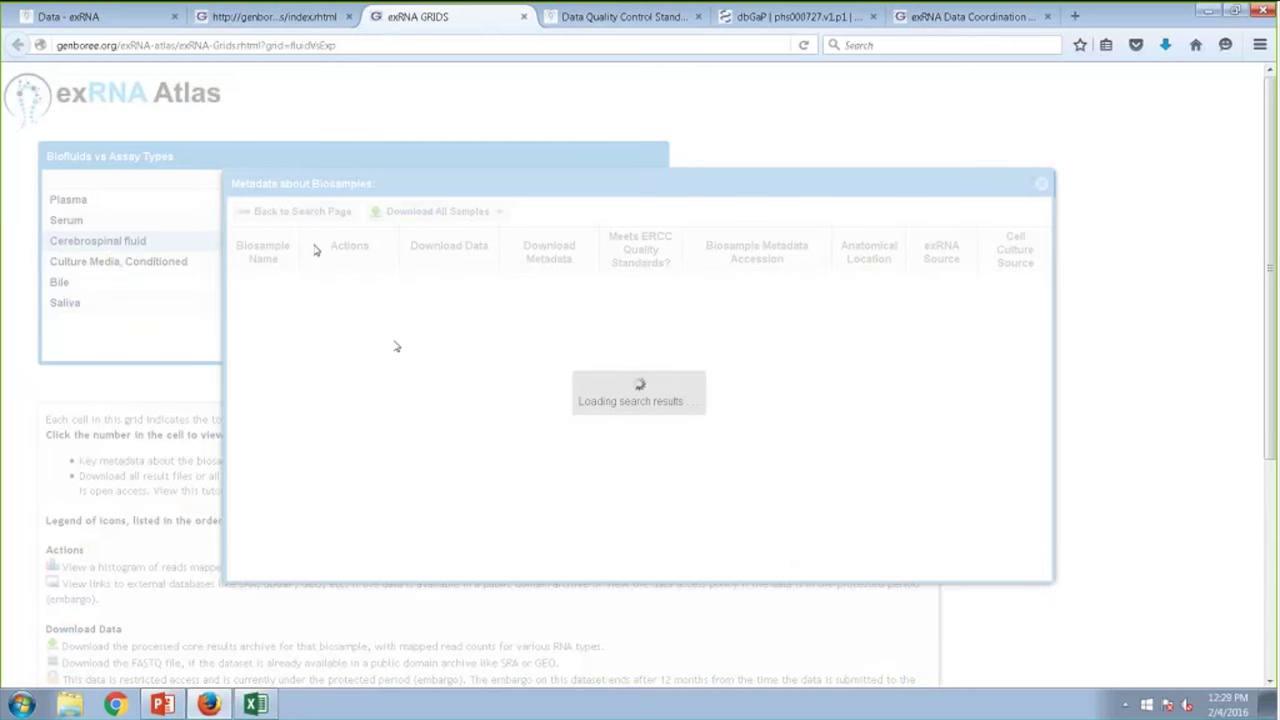
click(437, 224)
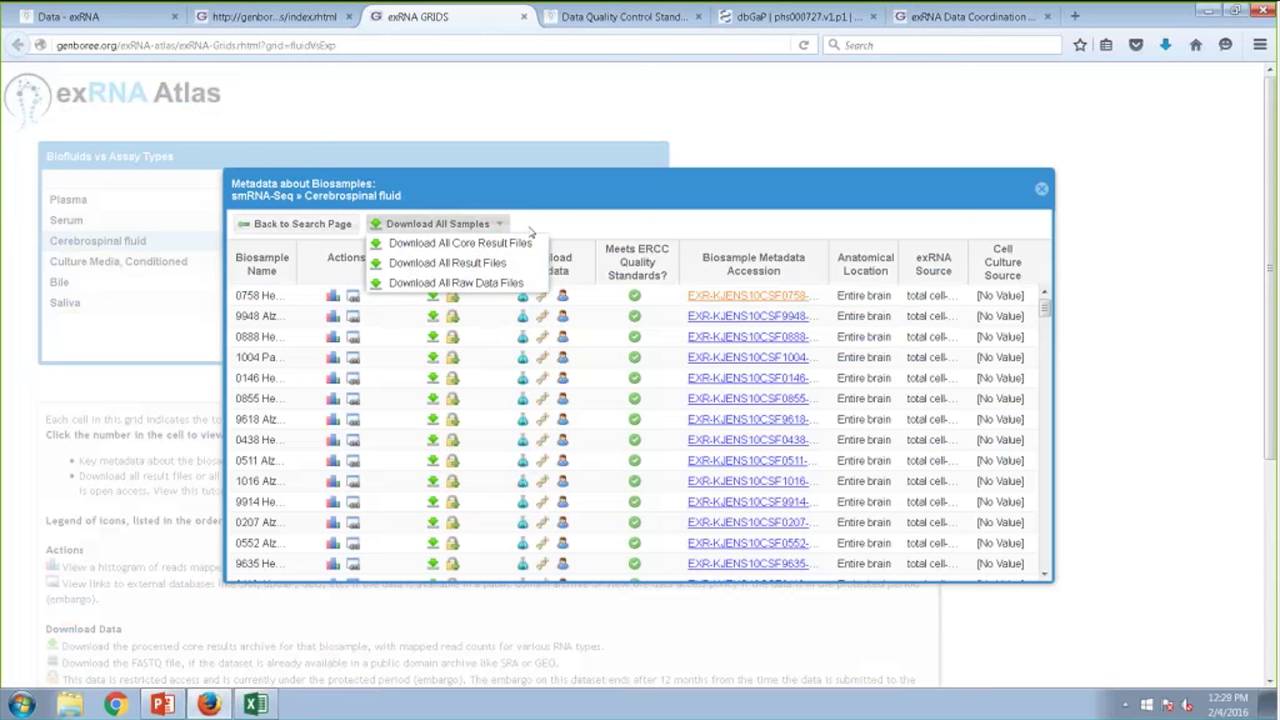
click(1041, 188)
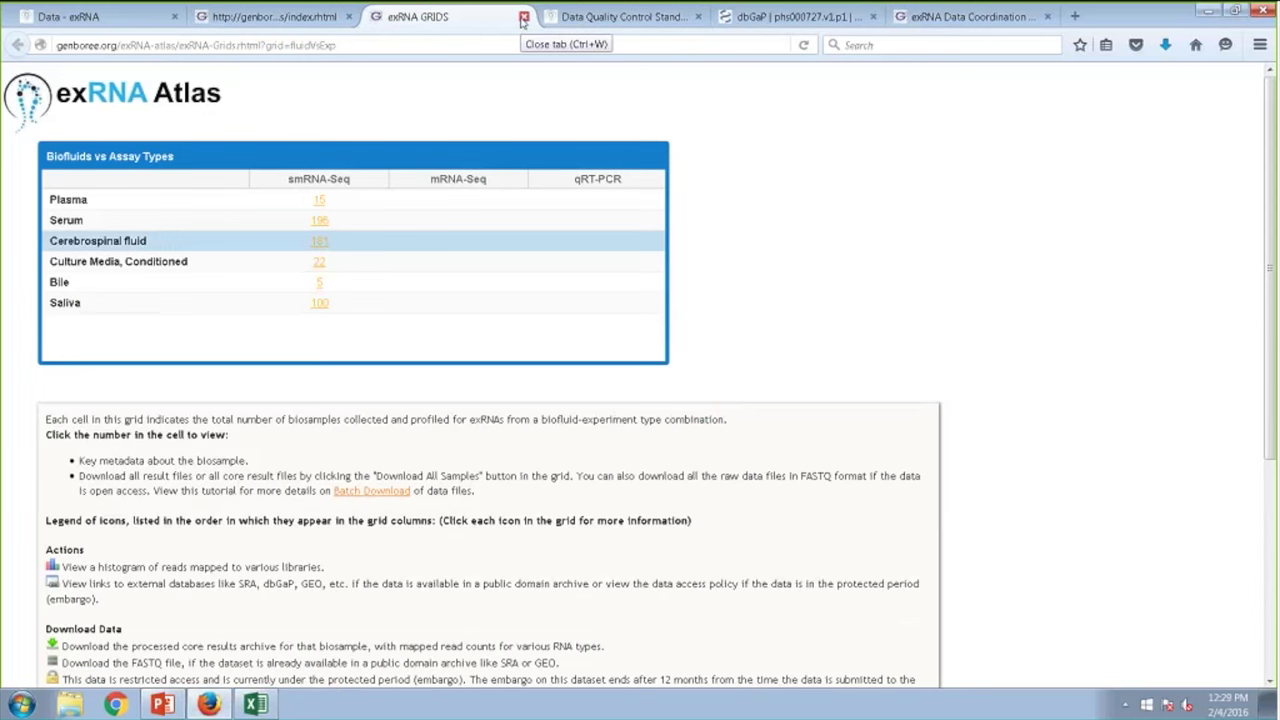
click(523, 16)
right_click(332, 227)
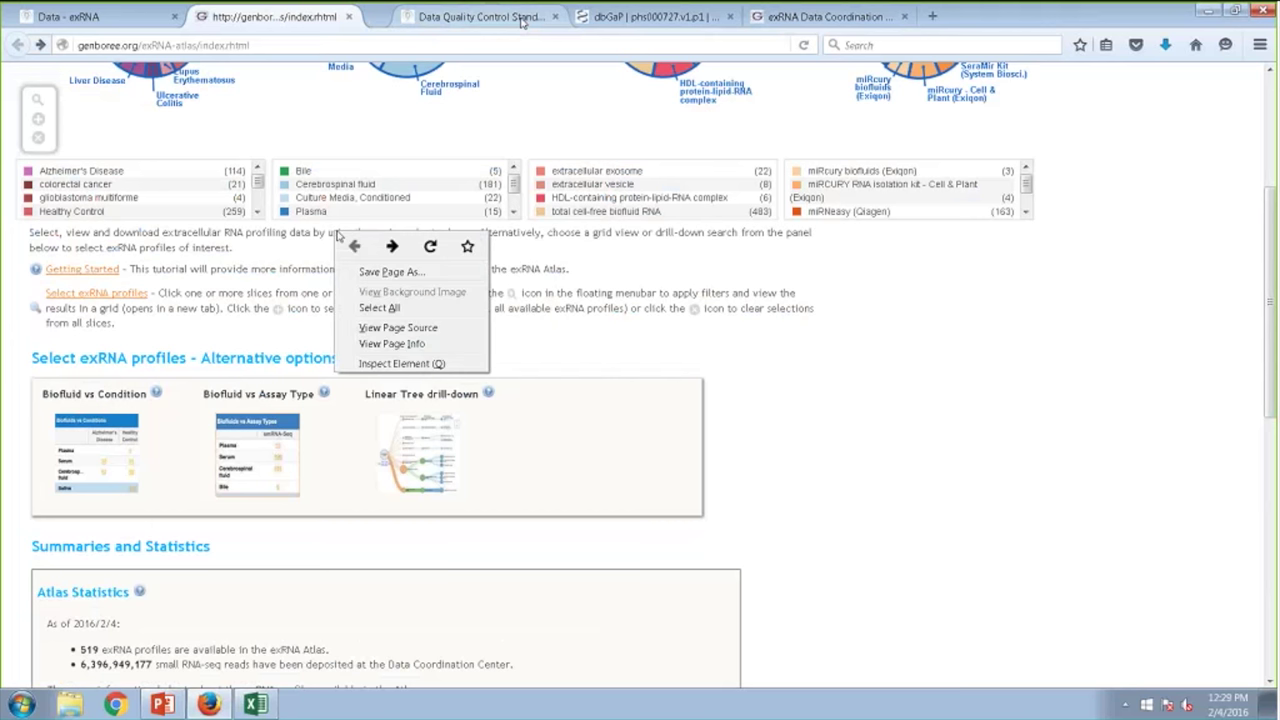
click(233, 310)
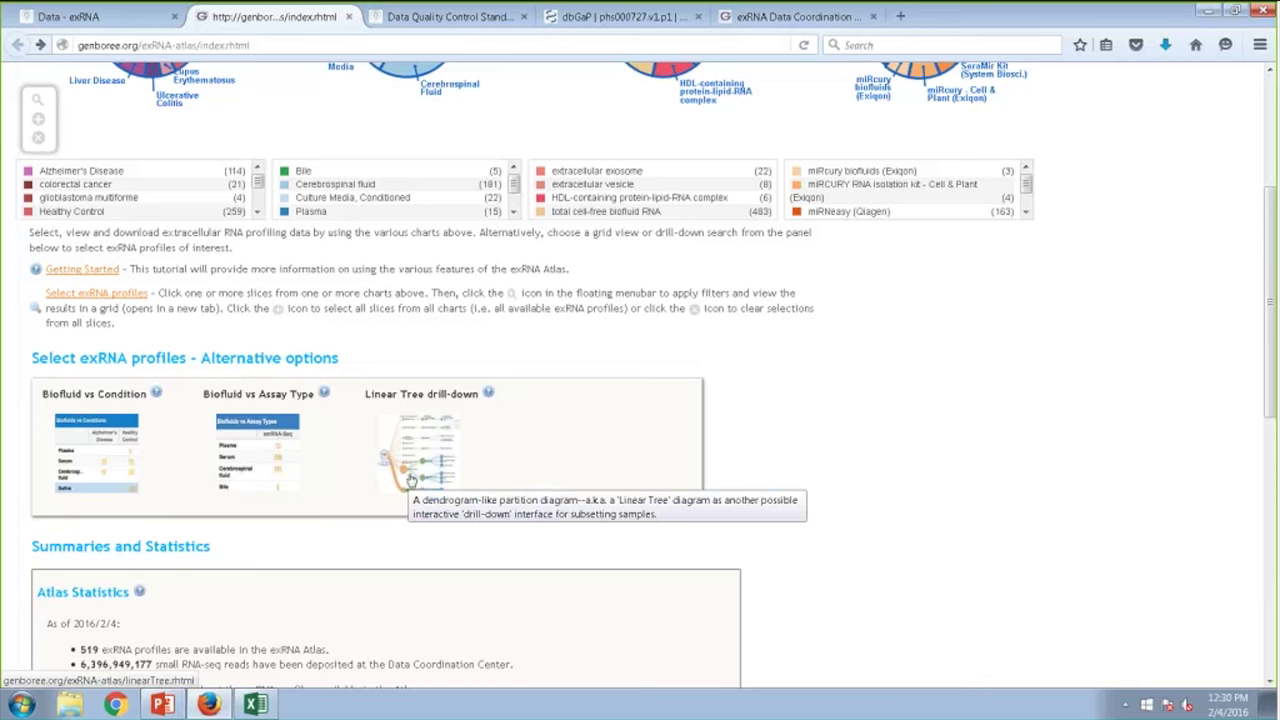
Clear all chart selections and select the Entire brain samples in the Linear Tree drill-down.
scroll(415, 497, up, 4)
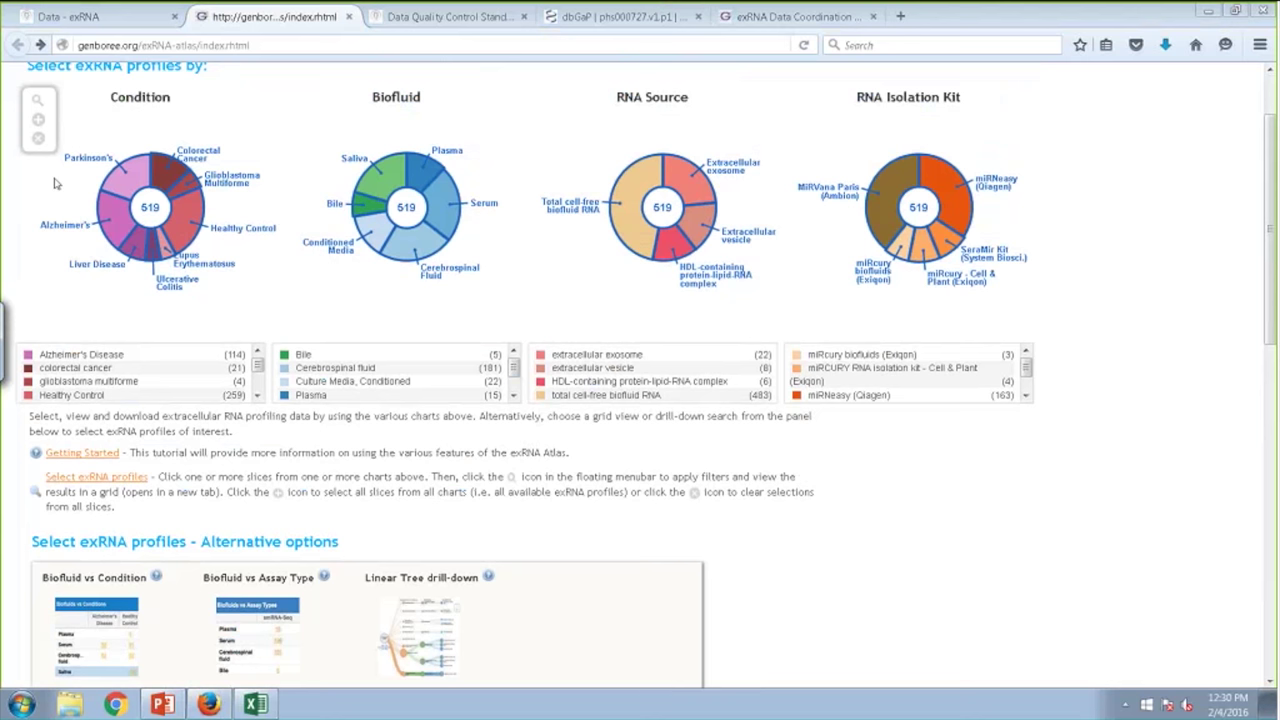
click(38, 140)
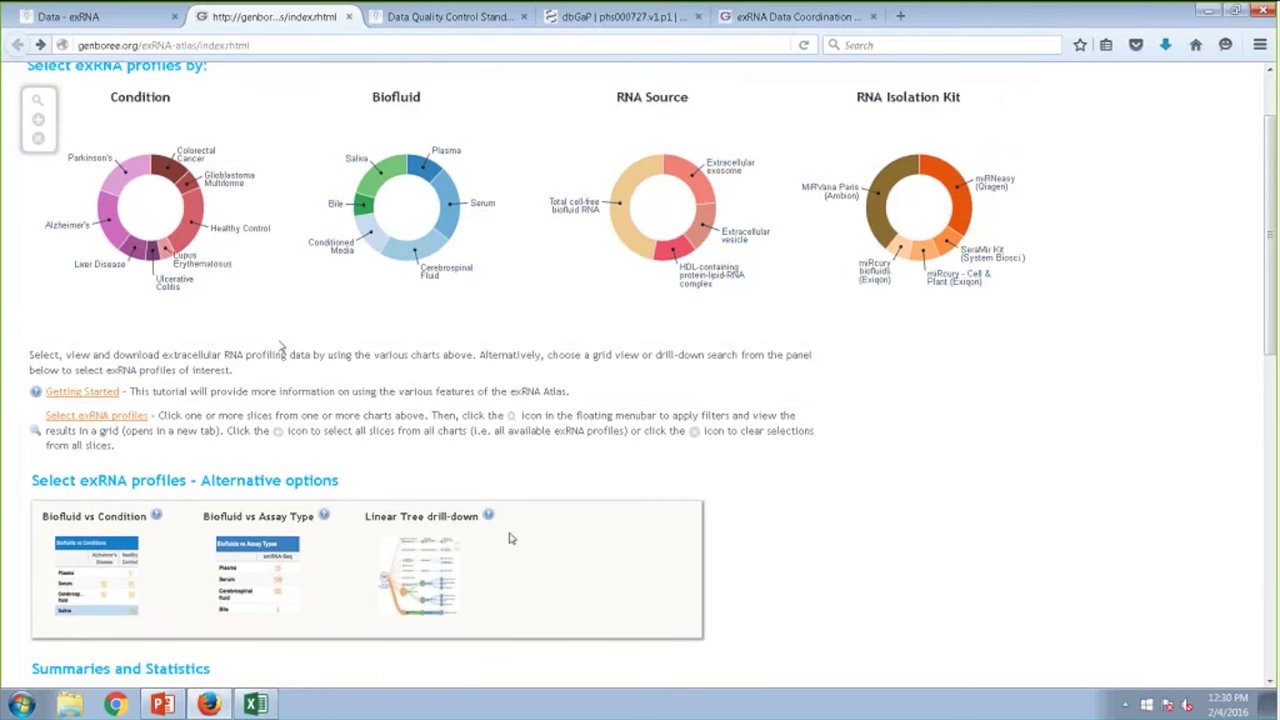
click(440, 560)
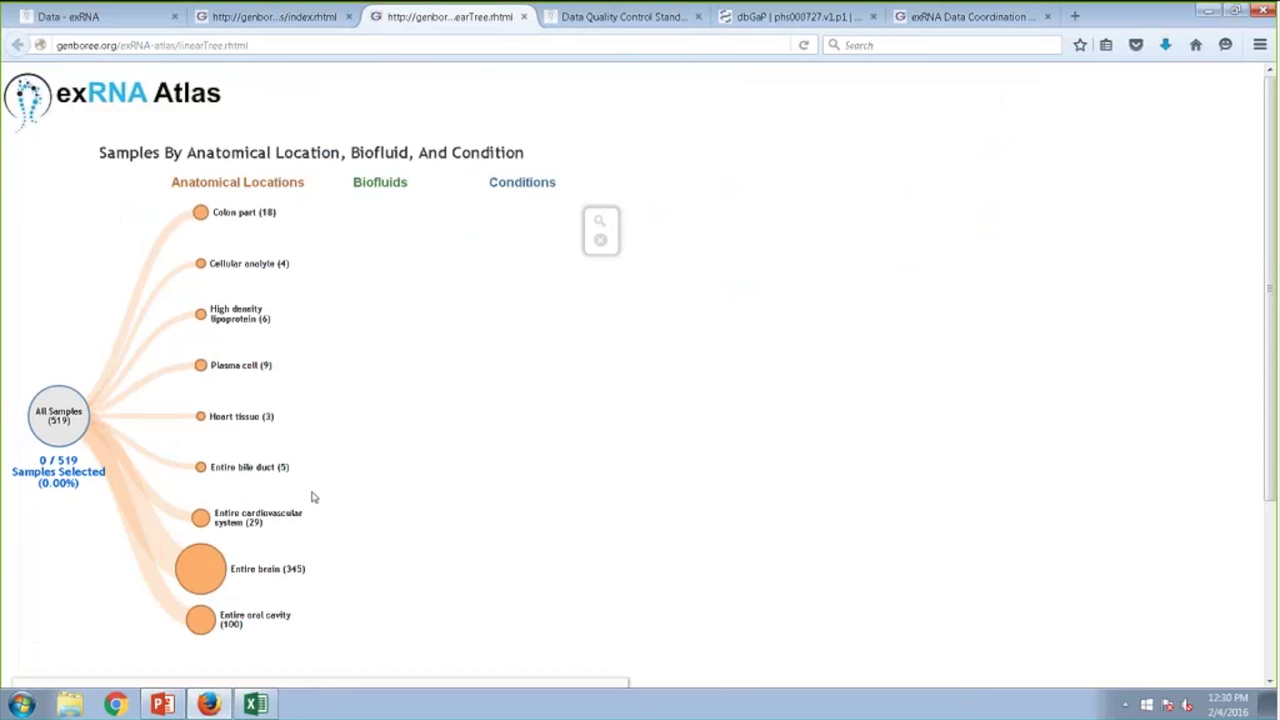
click(266, 570)
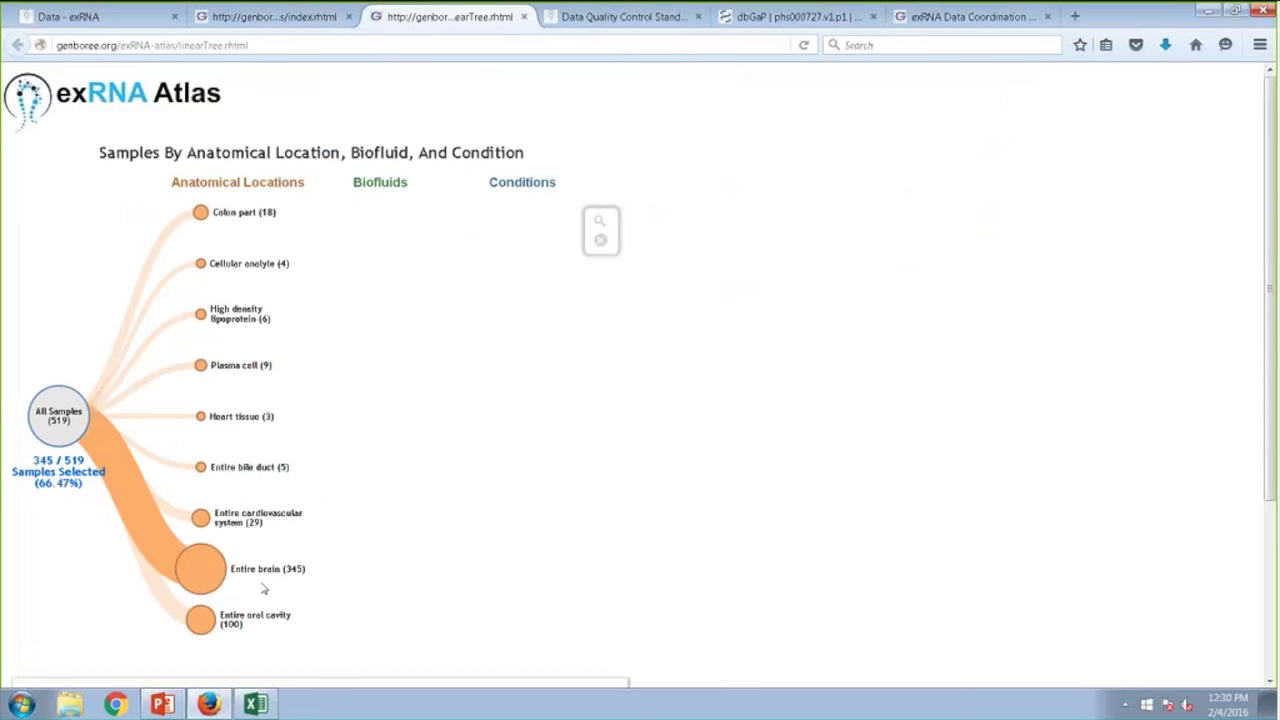
Preview the sample share of the Colon part, Entire oral cavity and Entire bile duct nodes in the linear tree.
click(244, 212)
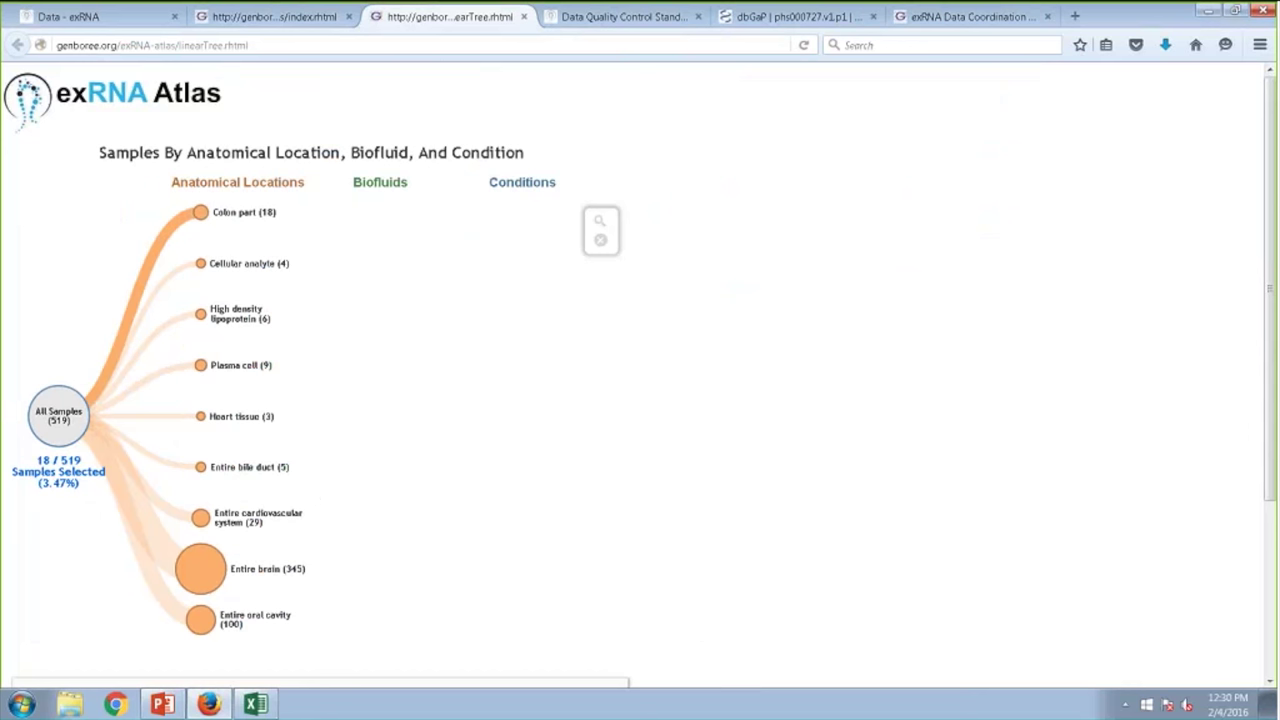
click(100, 387)
click(200, 619)
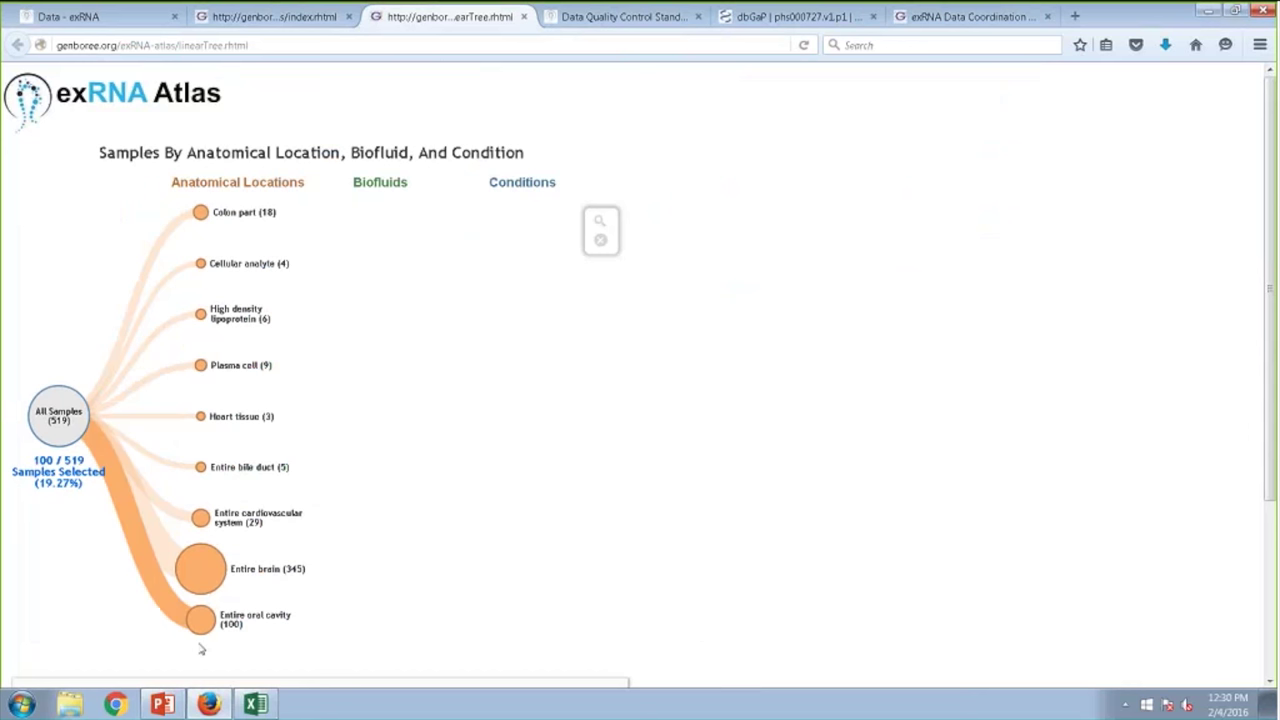
click(200, 467)
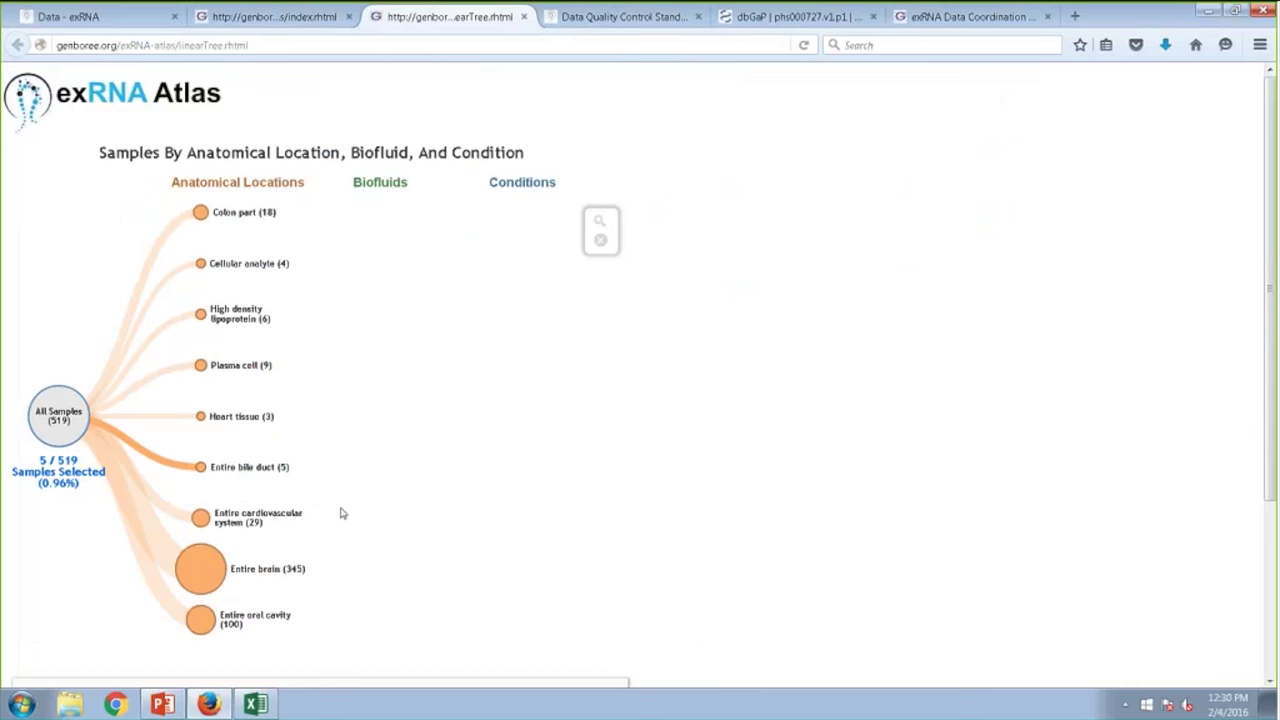
click(266, 589)
Drill down through Entire brain and Cerebrospinal fluid to Alzheimer's Disease and open the biosample results grid for that path.
click(209, 570)
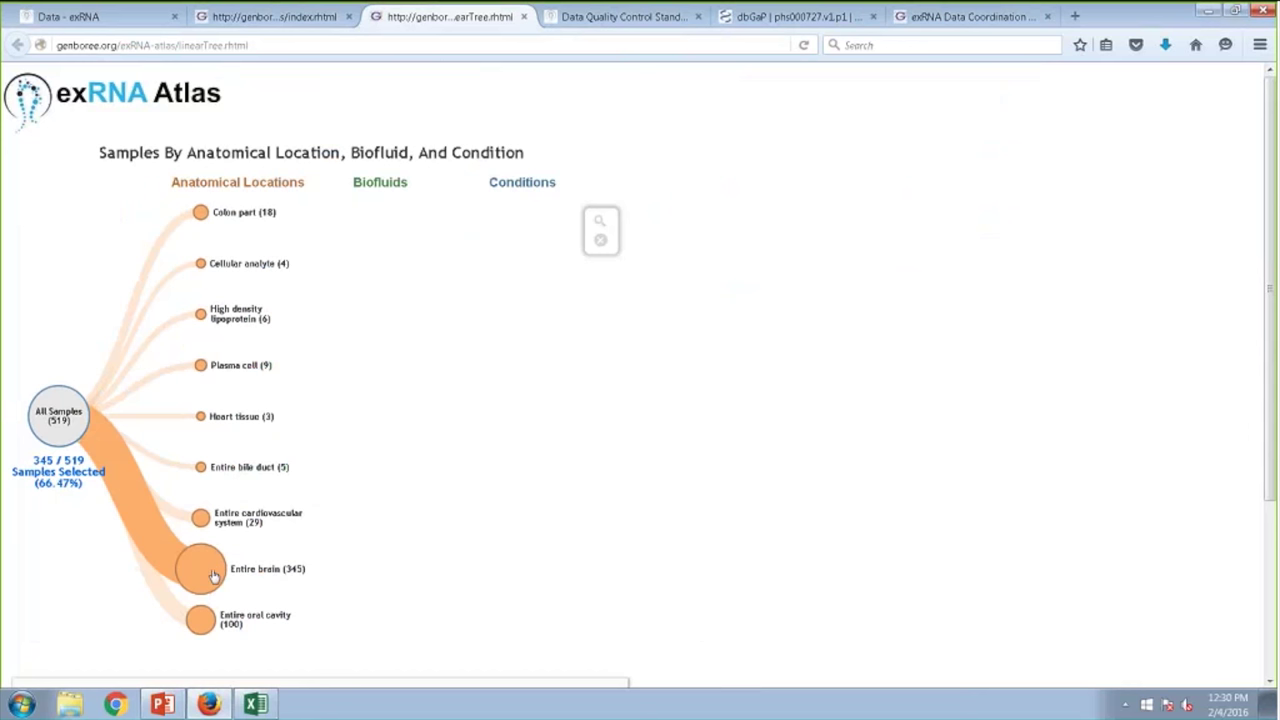
click(213, 576)
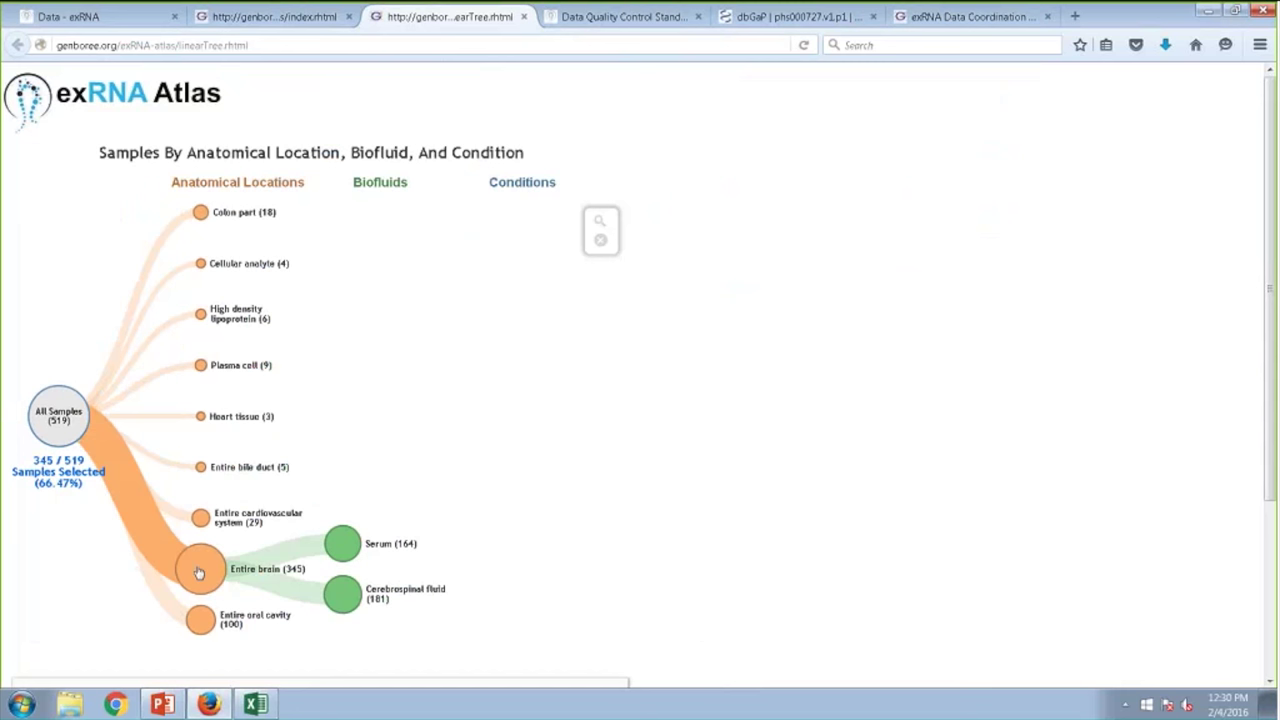
click(343, 592)
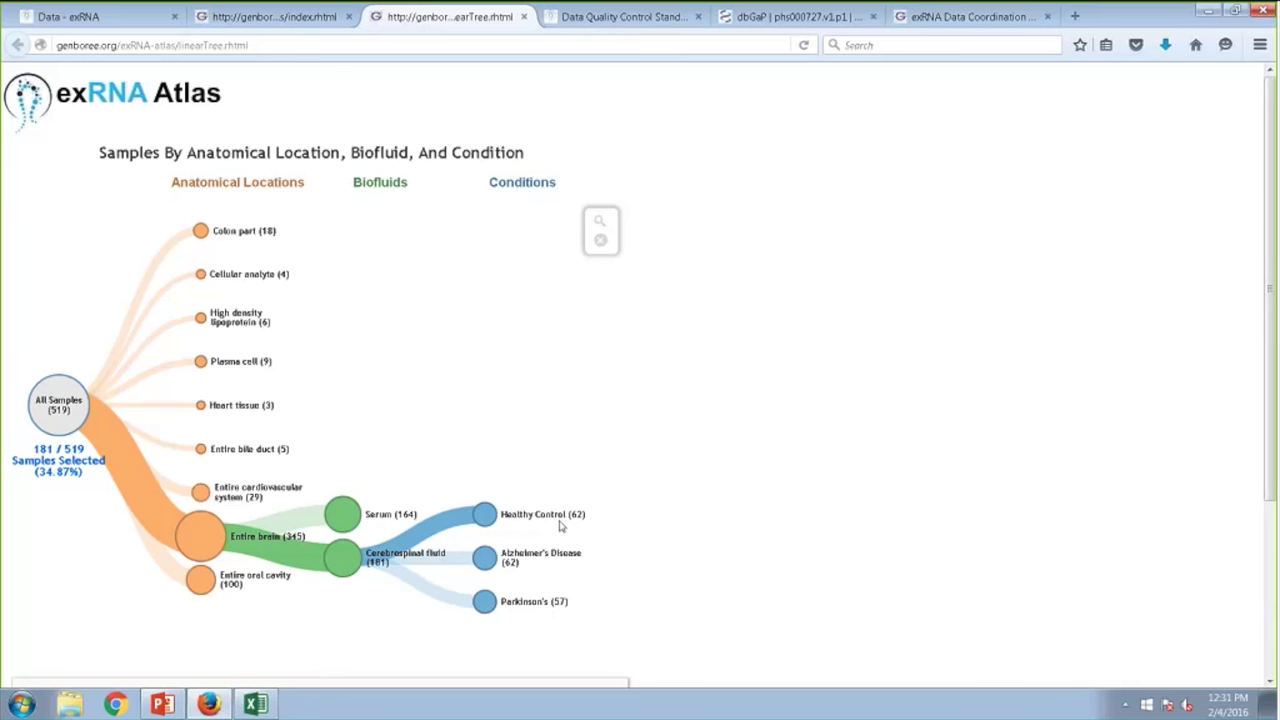
click(557, 567)
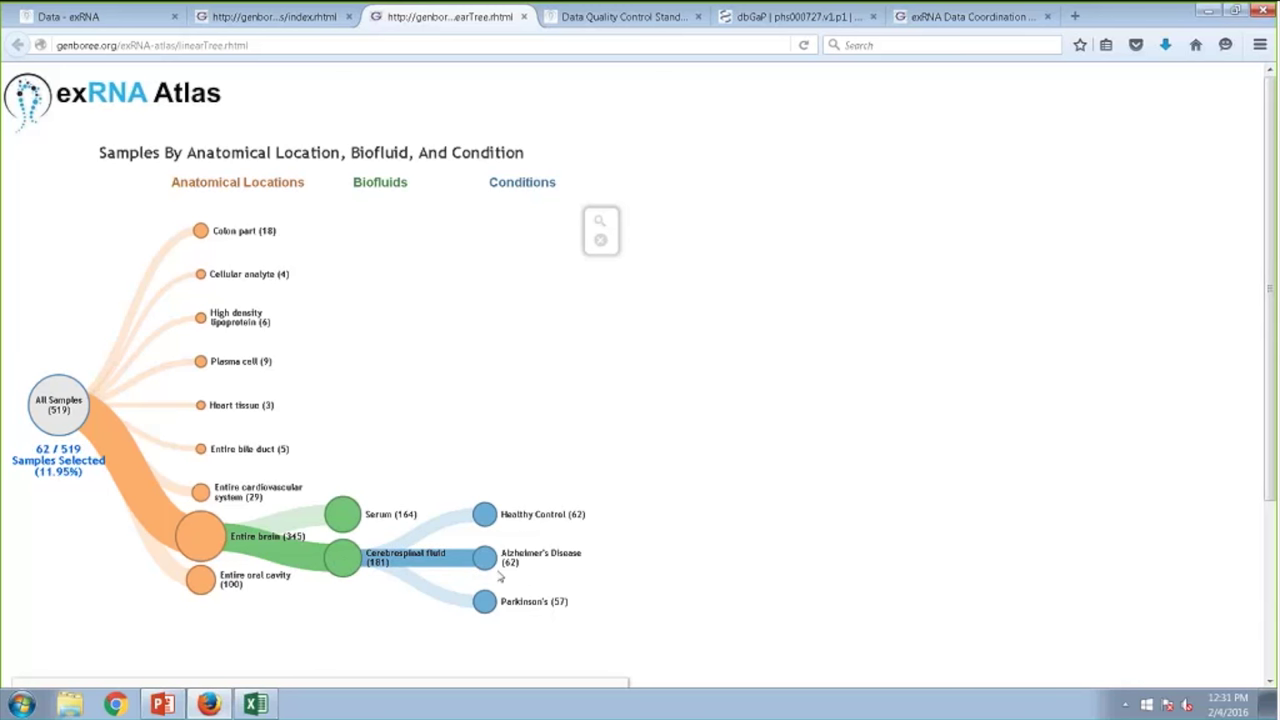
click(598, 224)
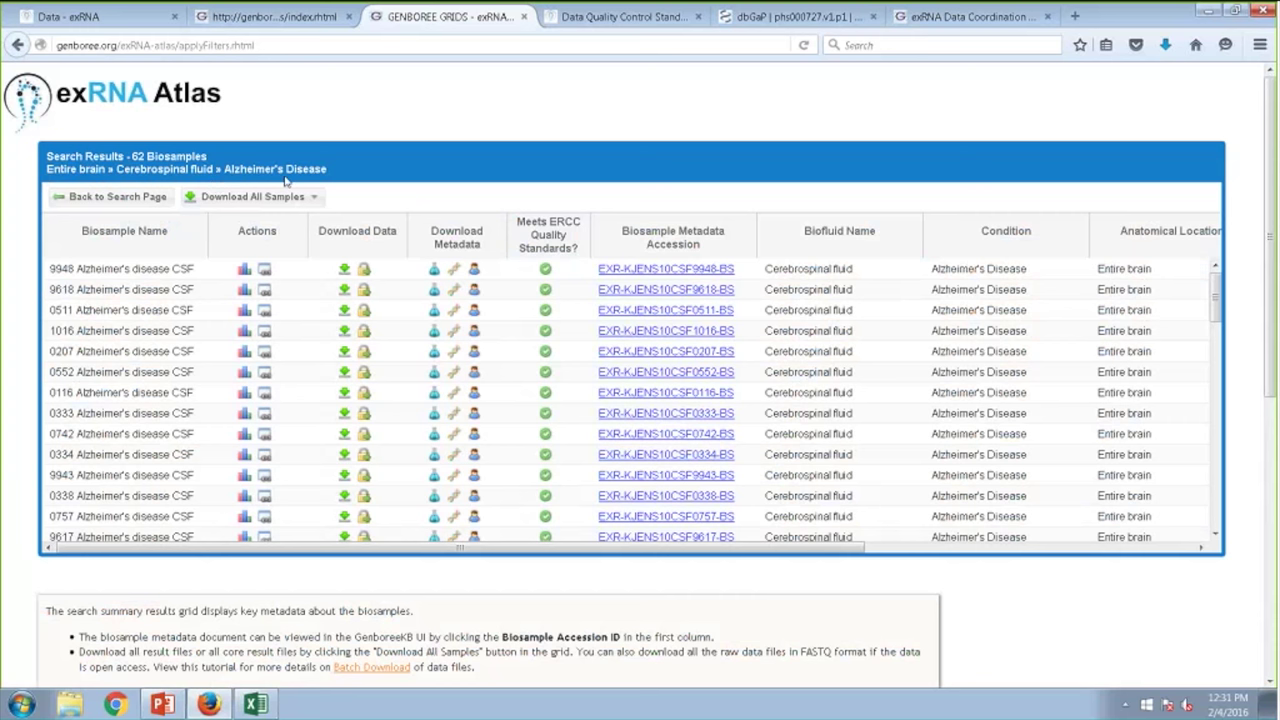
Return to the linear tree and expand High density lipoprotein and its Plasma biofluid to preview the Systemic Lupus Erythematosus samples.
click(85, 200)
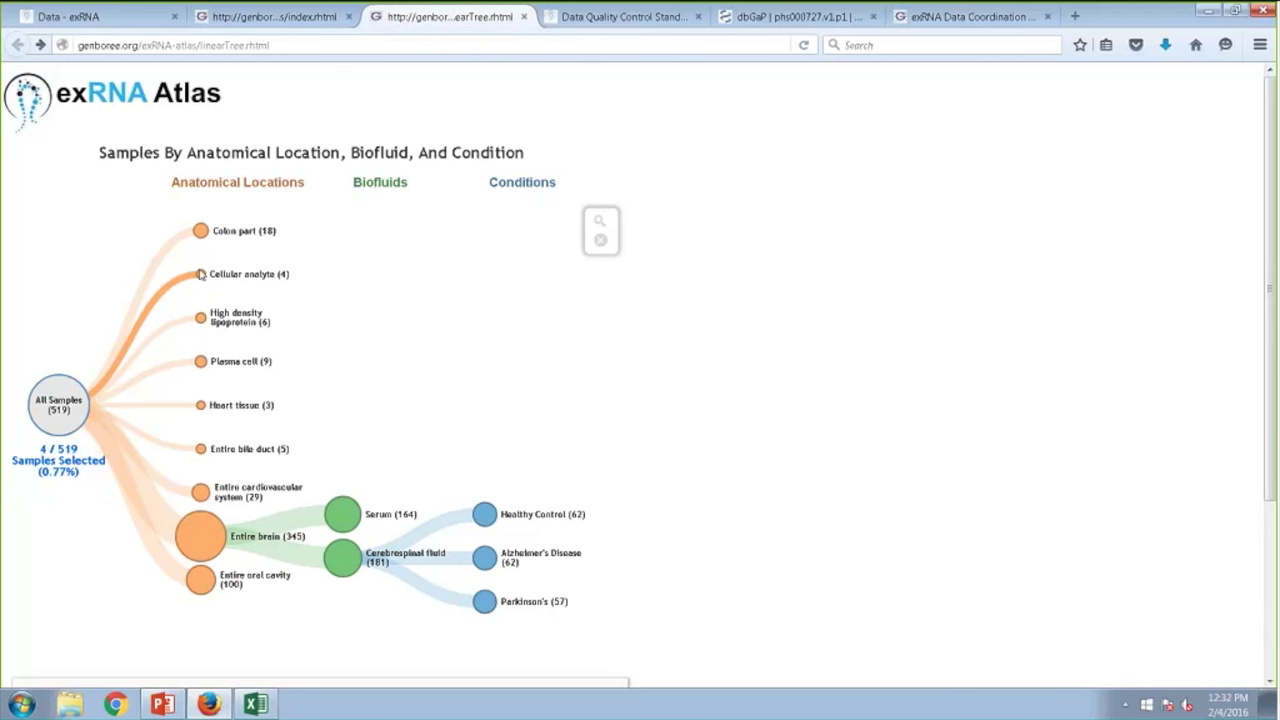
click(201, 322)
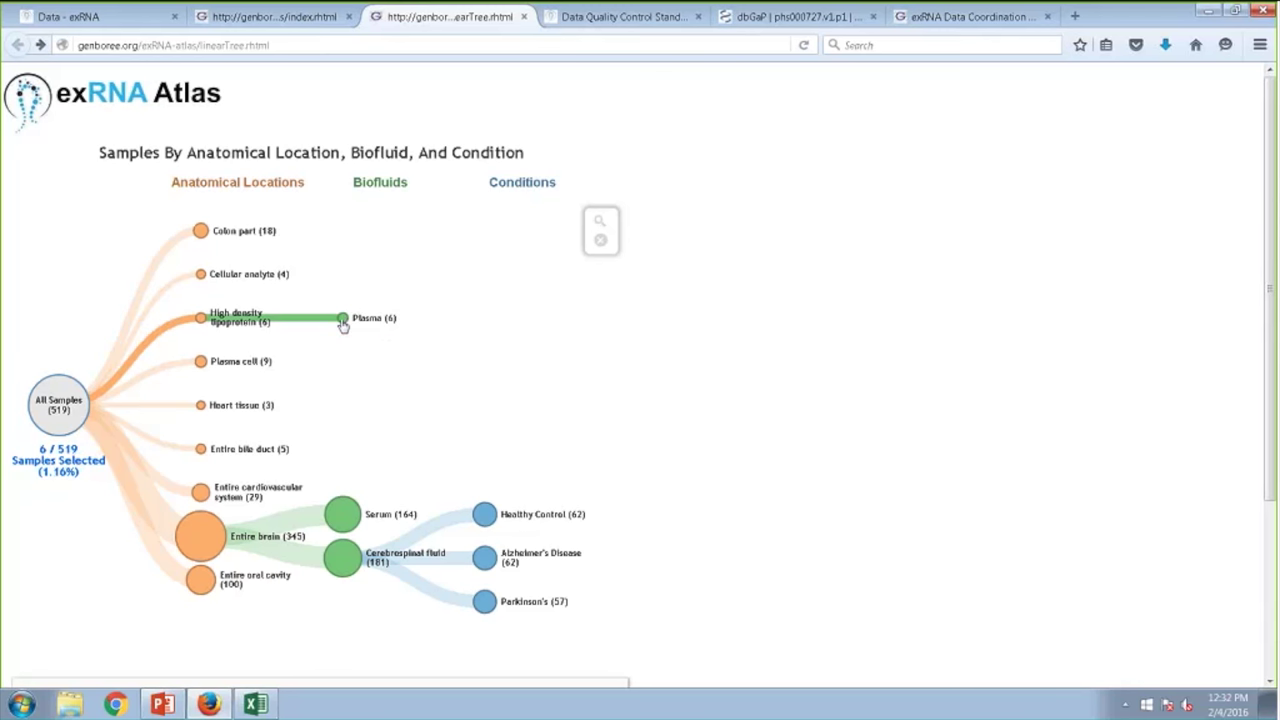
click(343, 320)
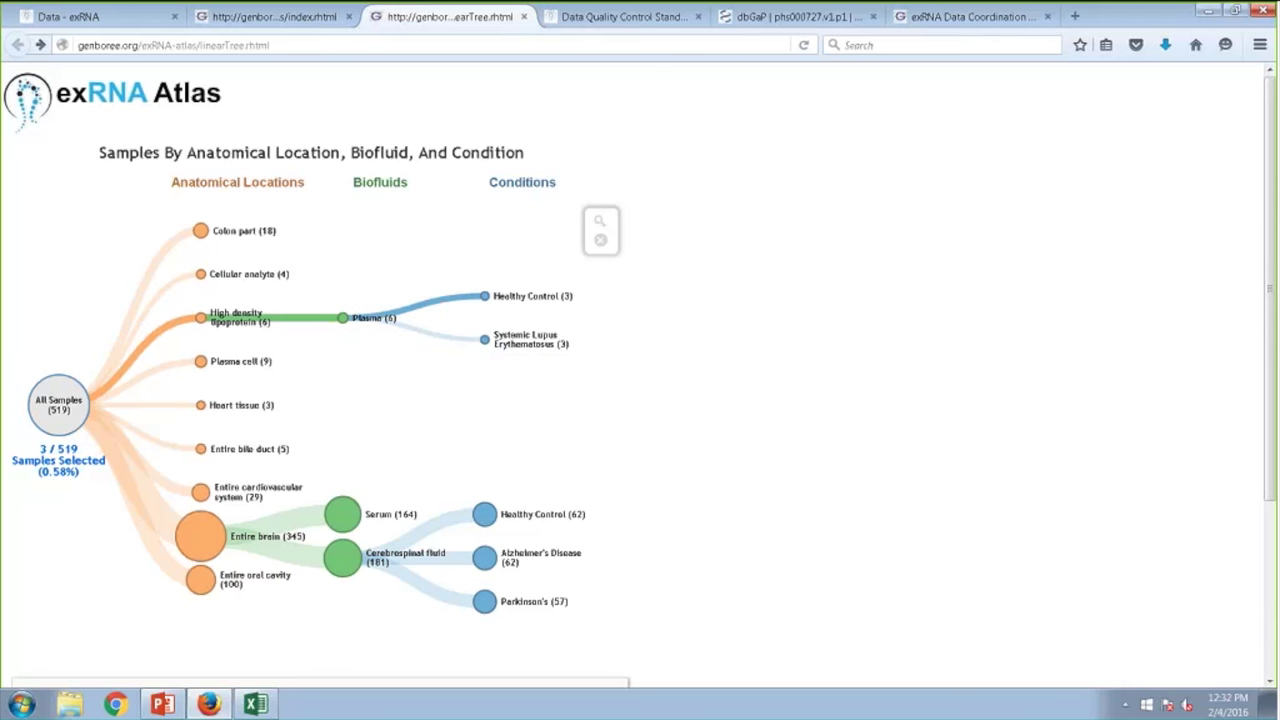
click(213, 398)
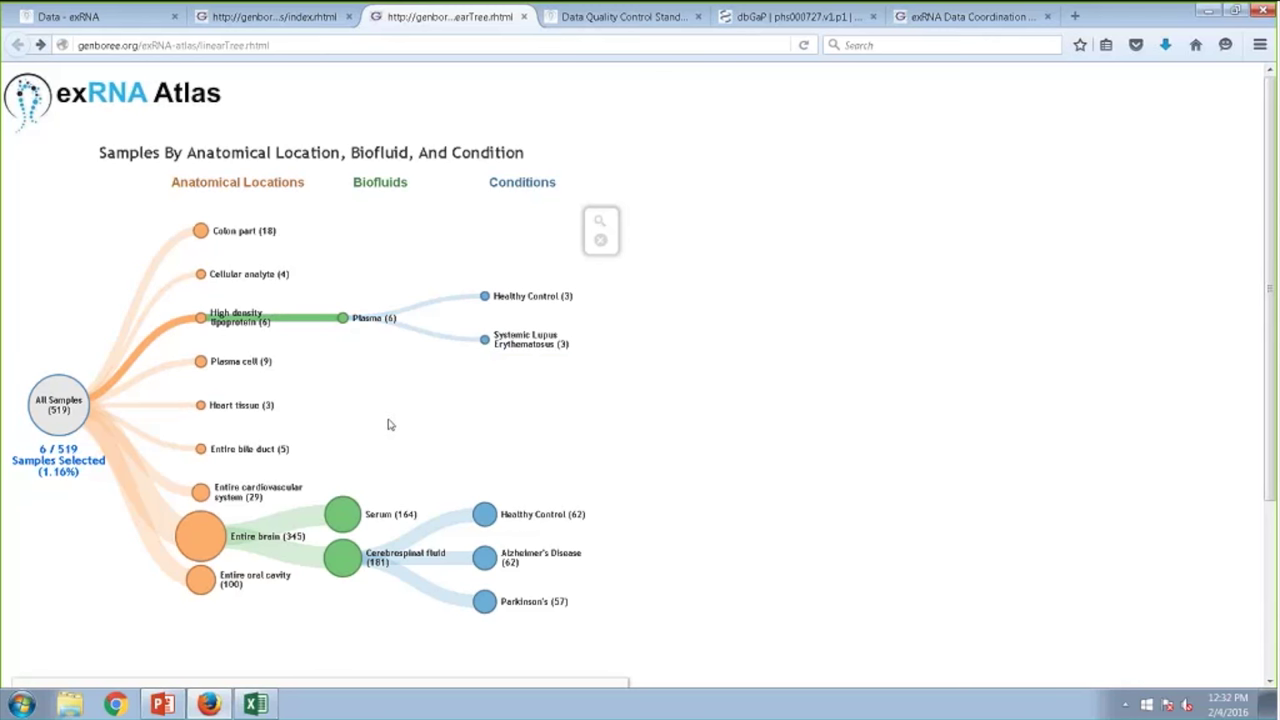
click(537, 350)
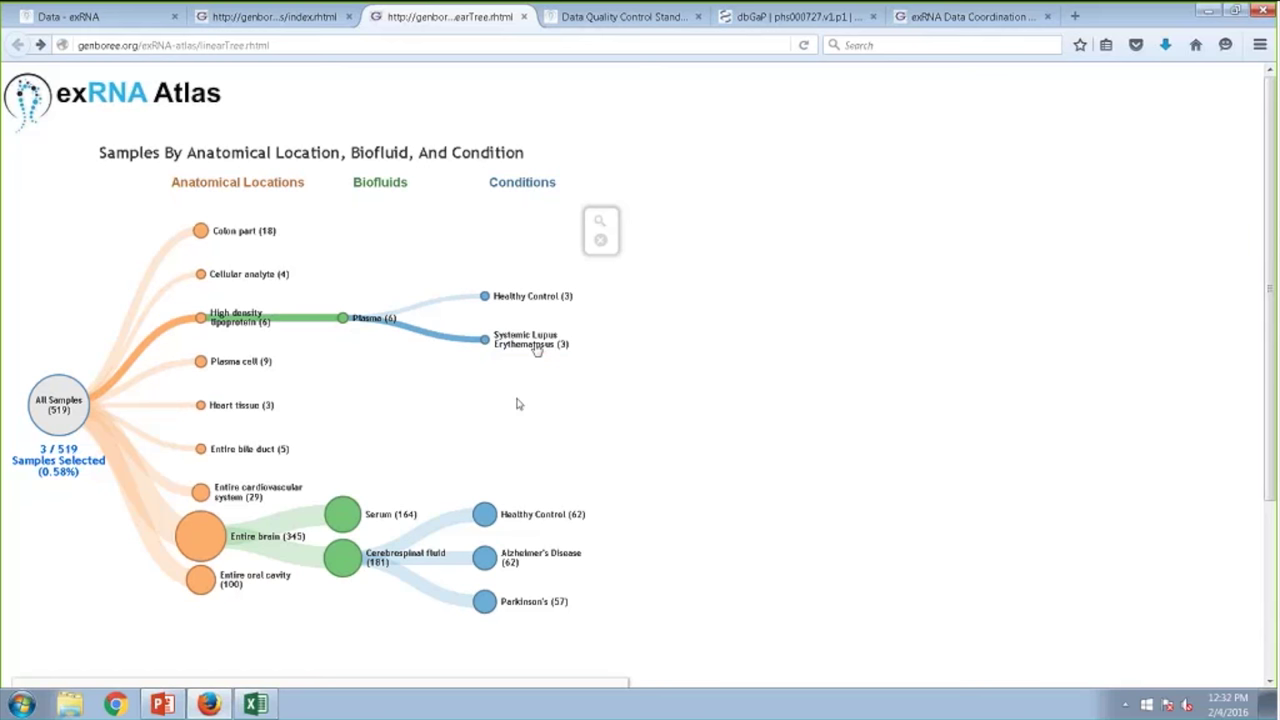
Collapse the Entire brain branch, view the results grid for all its biosamples, and close the linear tree page.
click(580, 558)
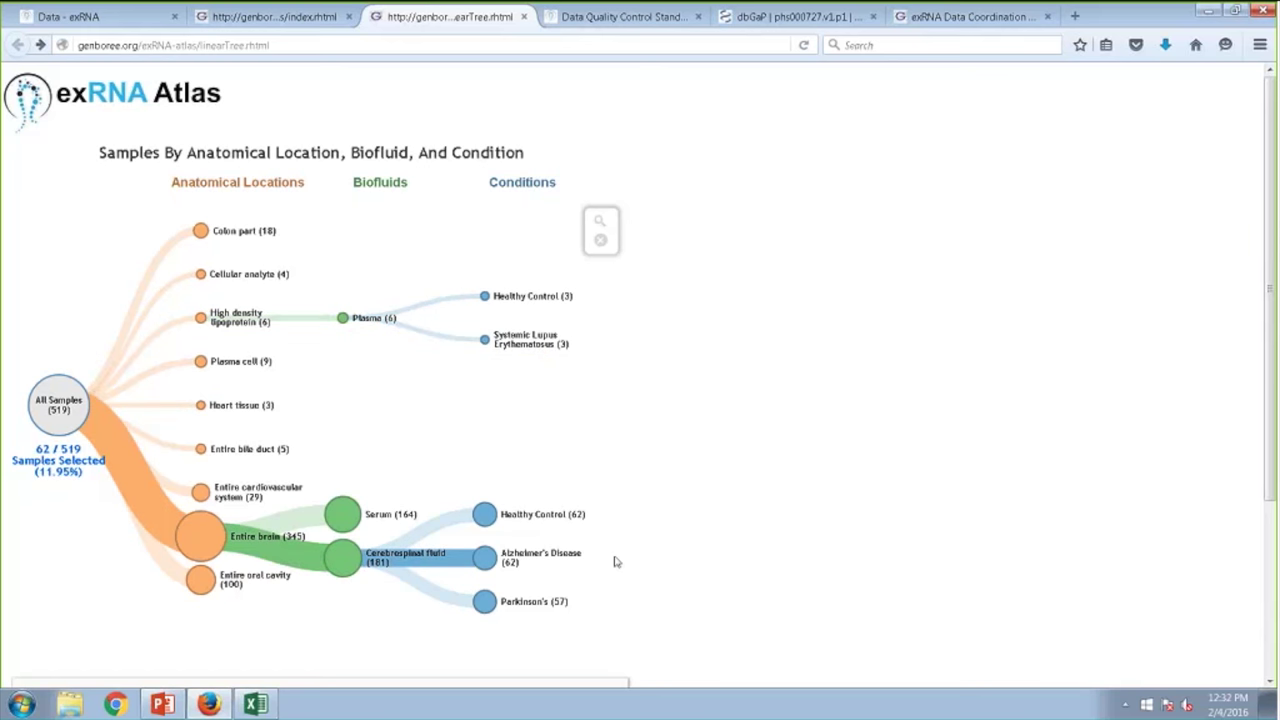
click(203, 545)
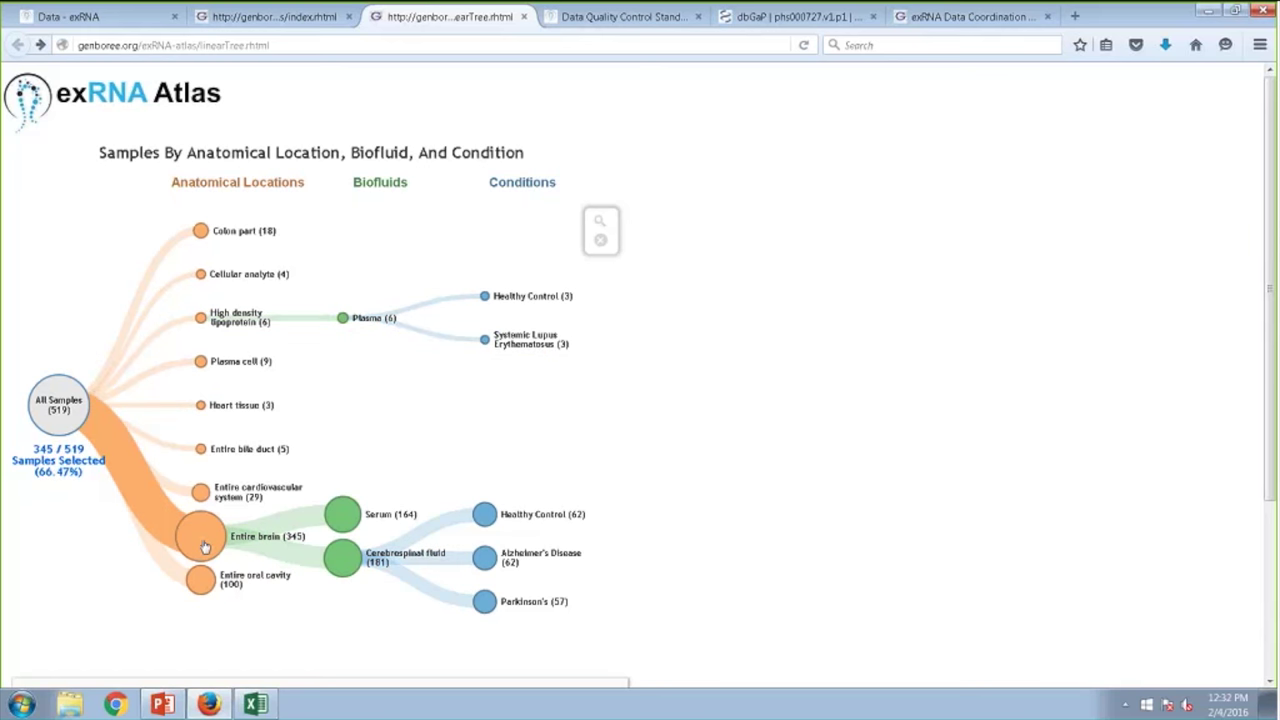
click(203, 545)
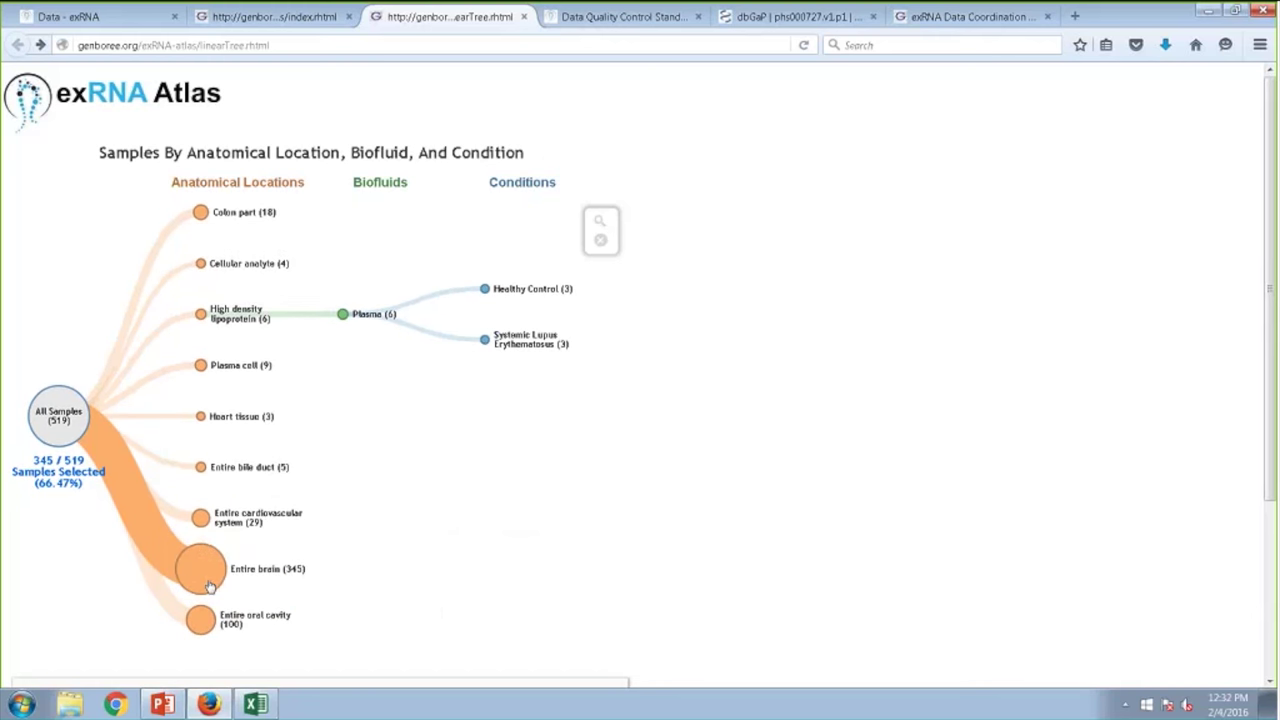
click(599, 221)
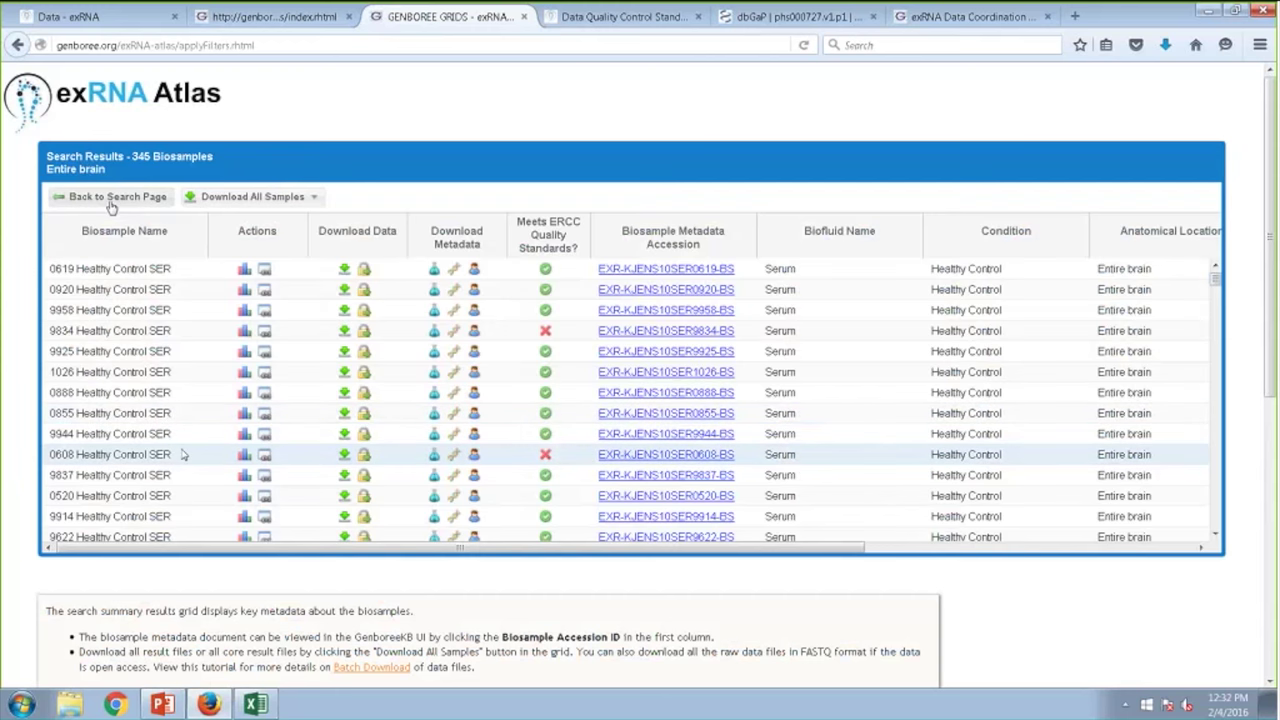
click(107, 198)
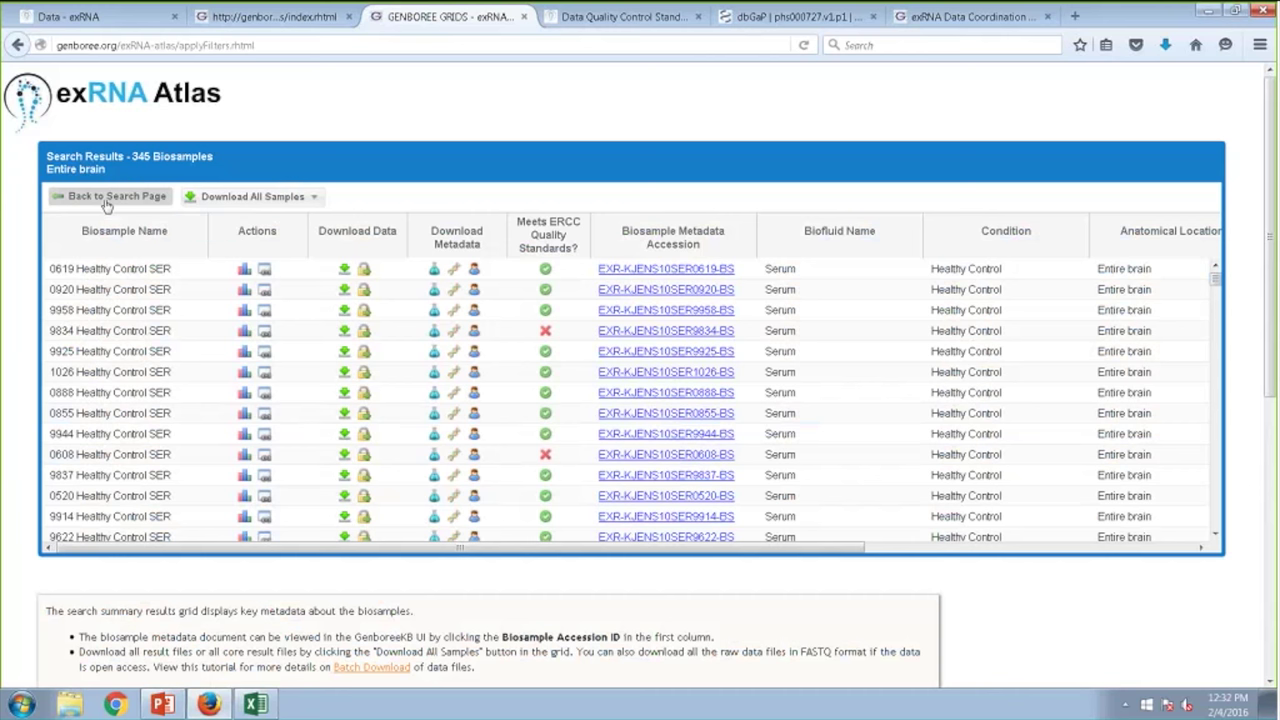
click(523, 16)
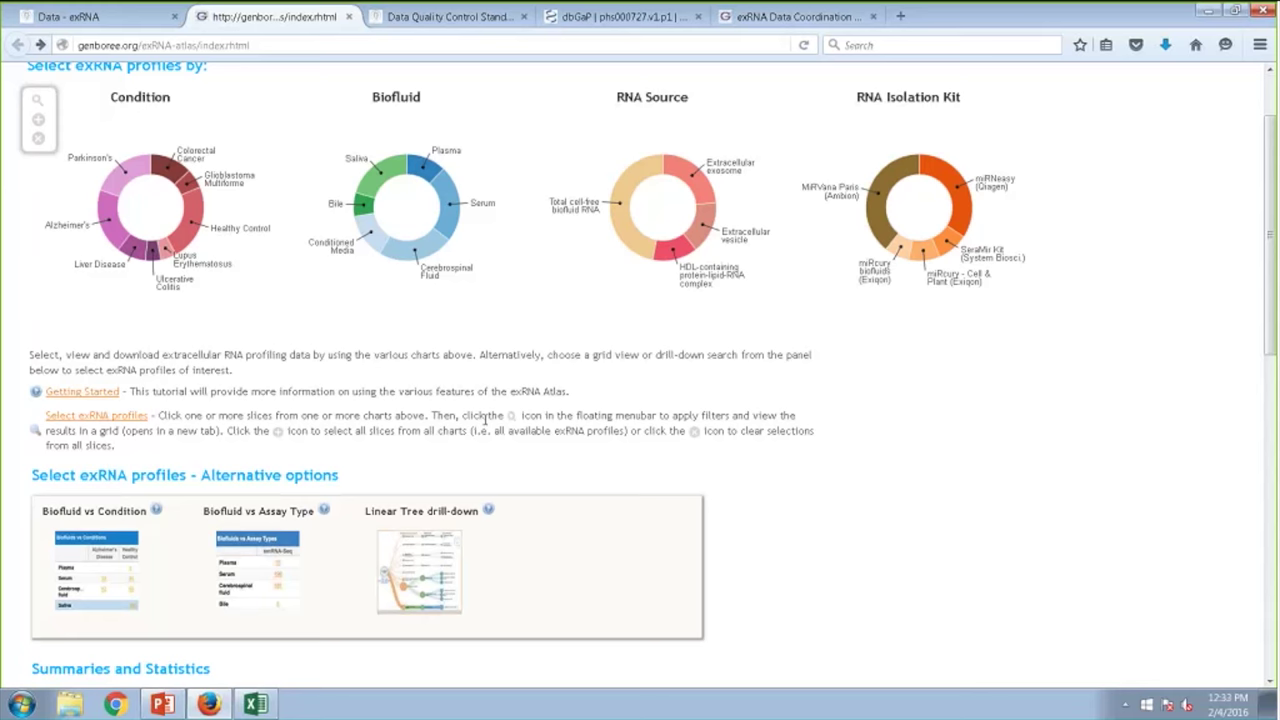
Review the Atlas Statistics charts and open the ExRNA Profiling Studies grid from the Atlas Summaries.
scroll(486, 426, down, 3)
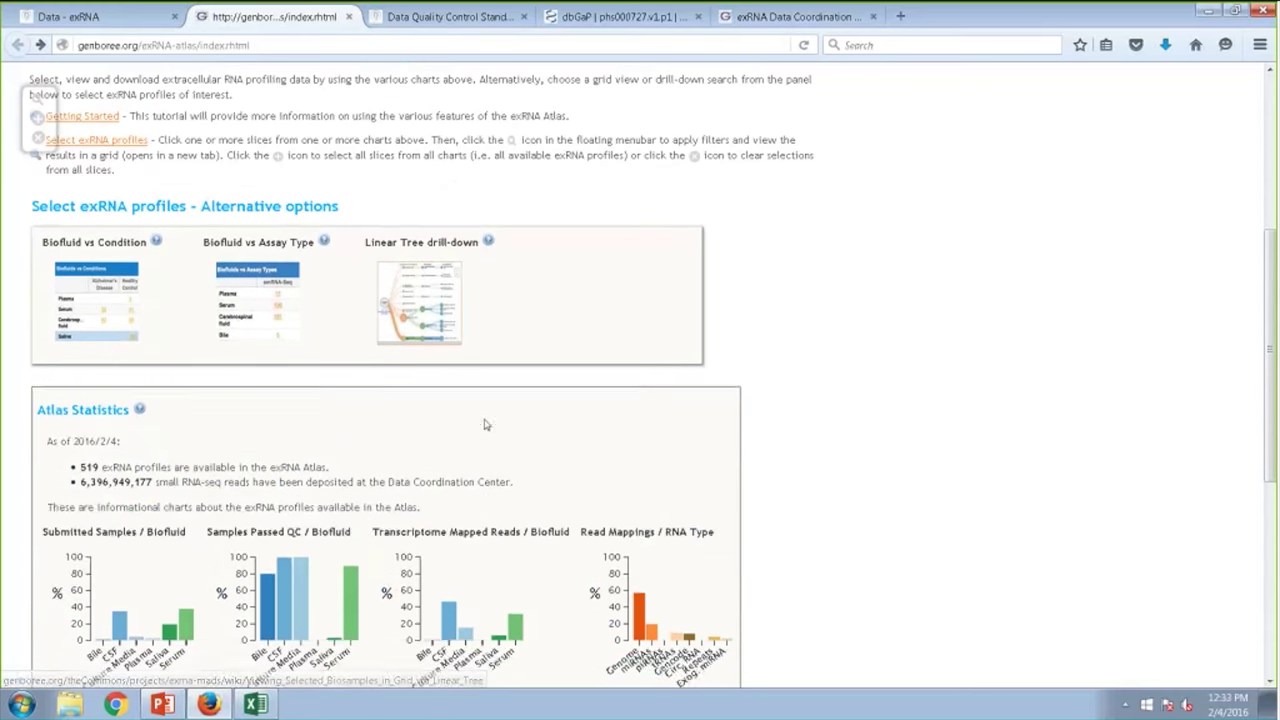
scroll(486, 426, down, 3)
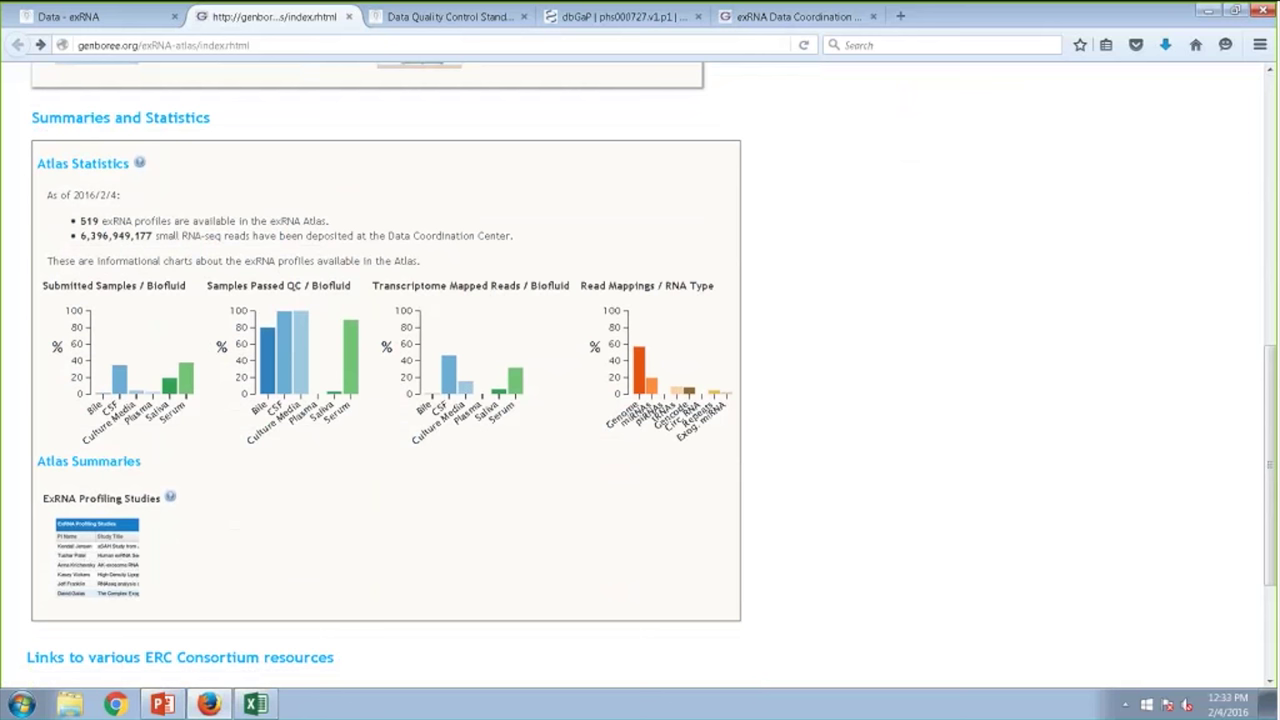
mouse_move(117, 398)
scroll(183, 460, down, 2)
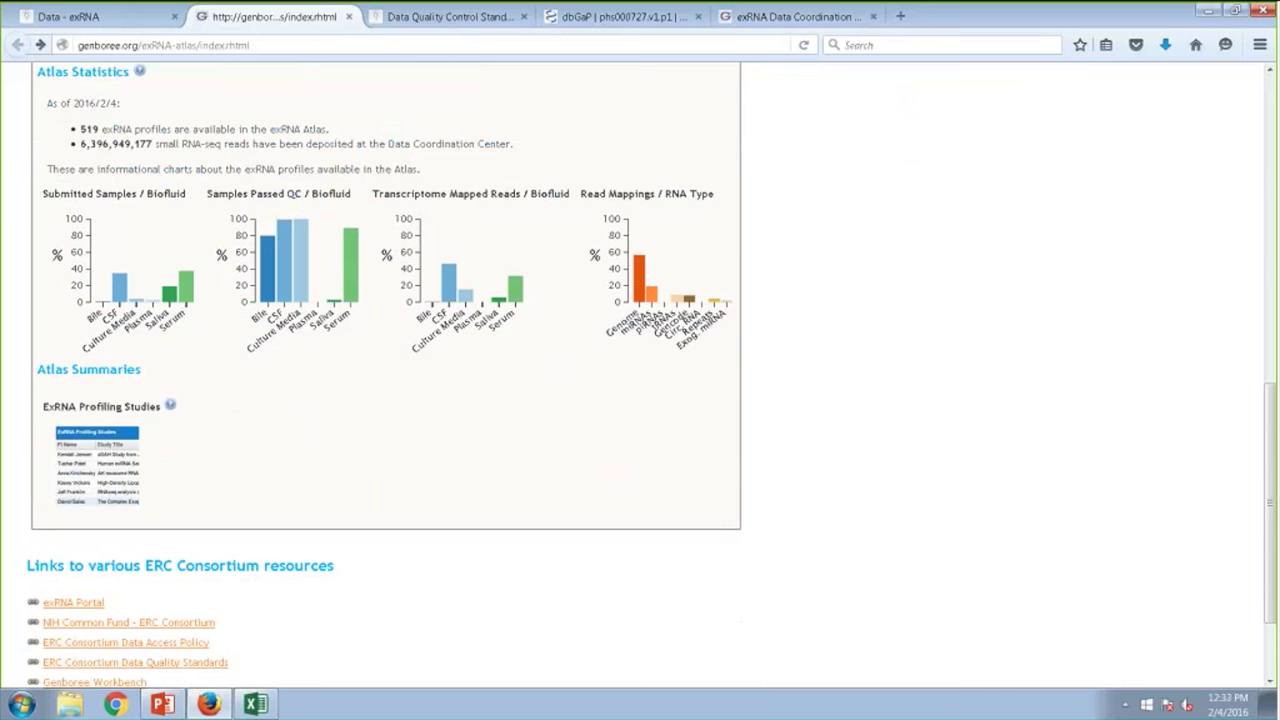
click(92, 480)
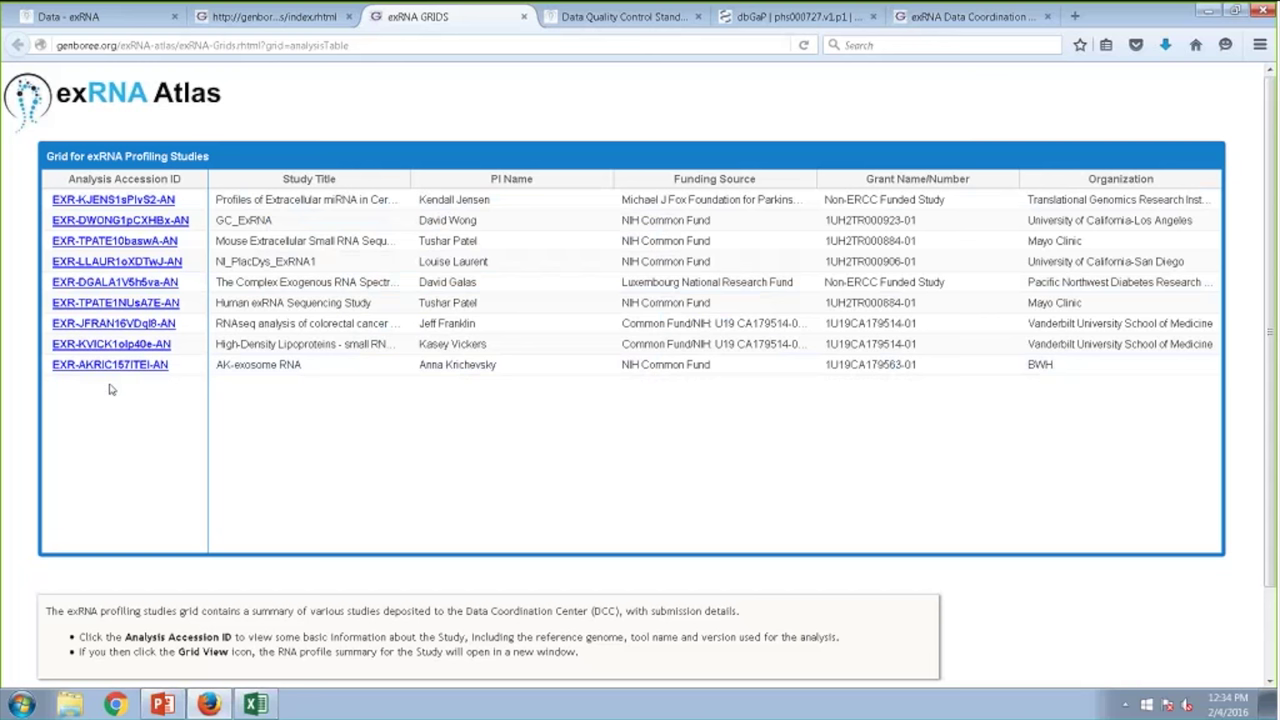
View the analysis details of the NI_PlacDys_ExRNA1 study and open its RNA profile grid of biosamples.
click(128, 264)
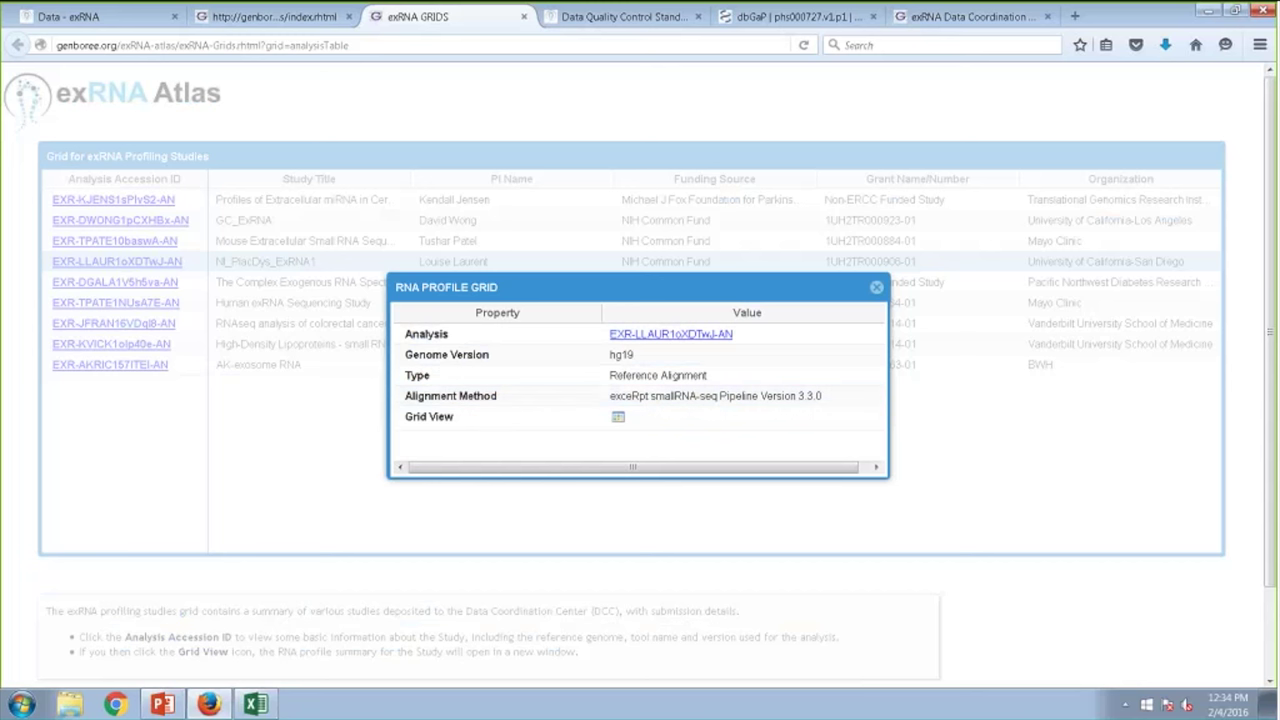
click(618, 418)
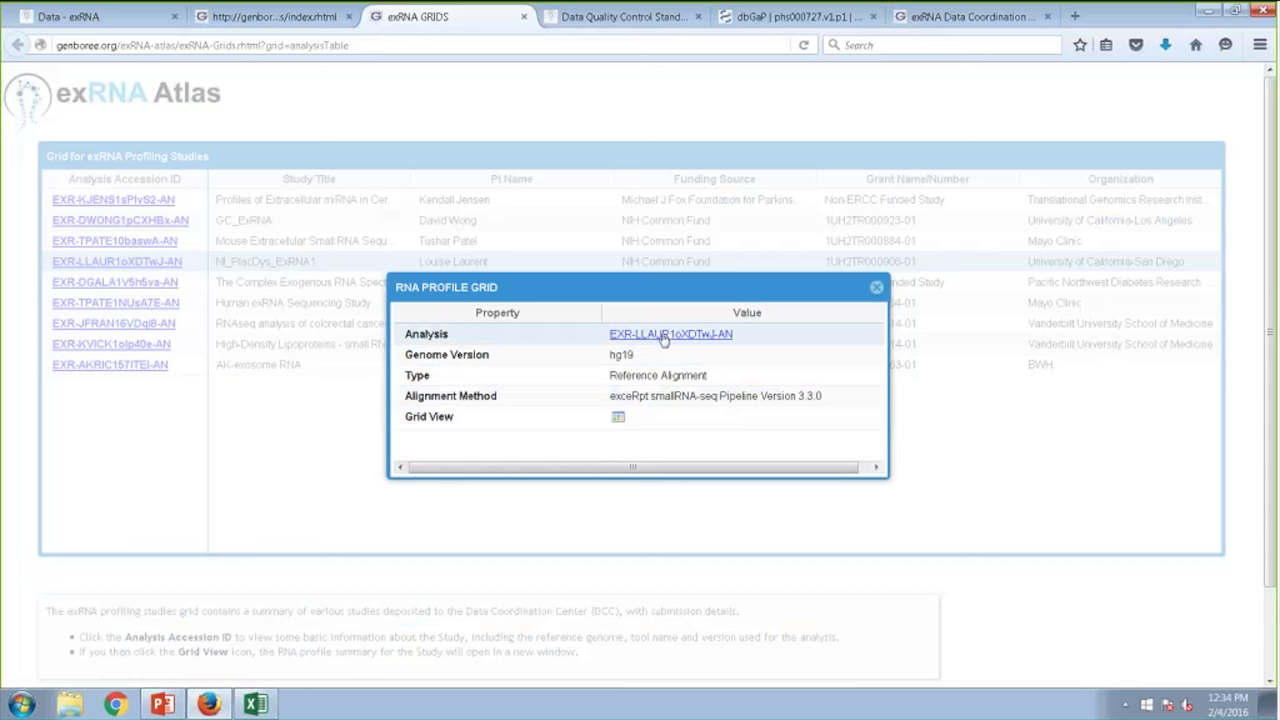
click(618, 418)
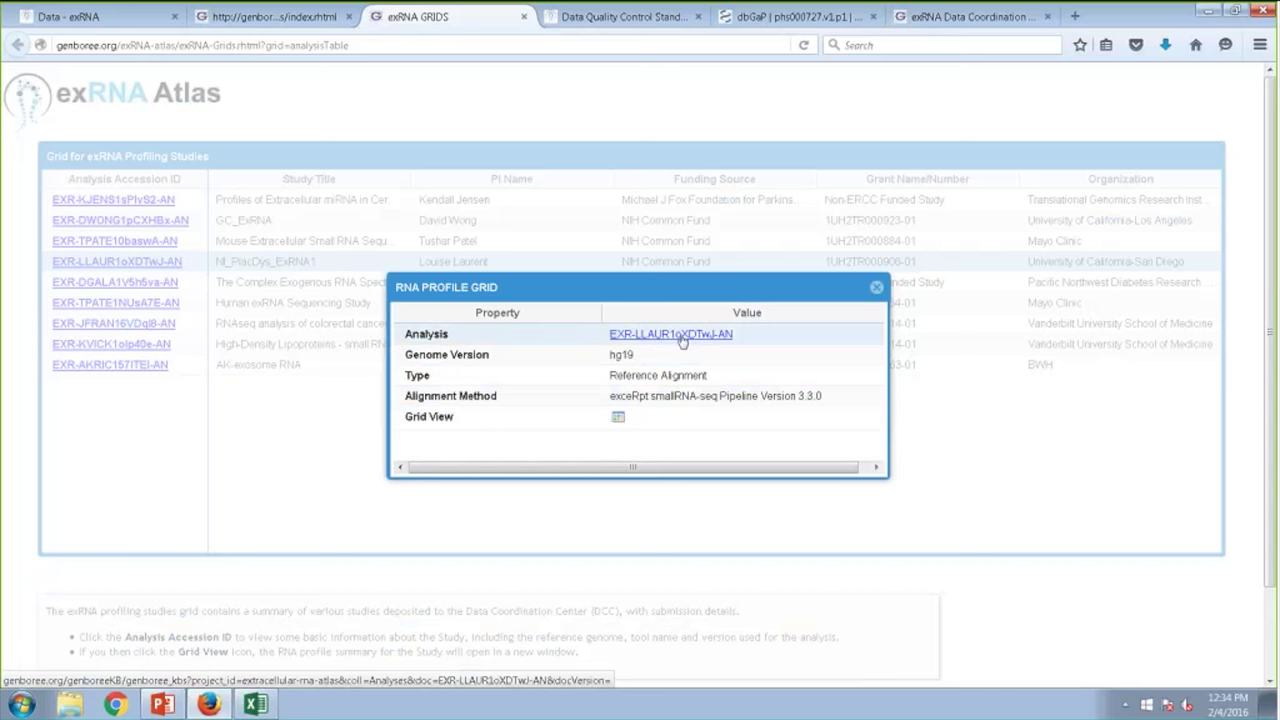
click(618, 420)
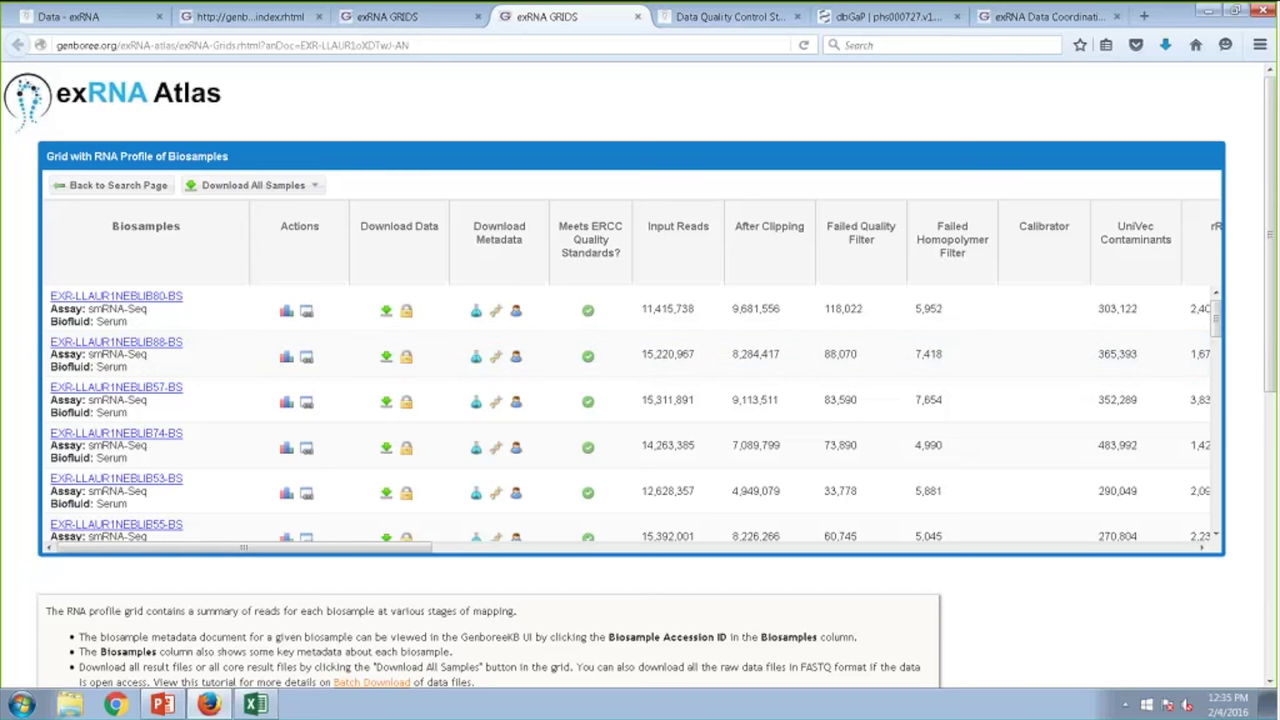
Examine the per-biosample read counts across the quality filter, genome mapping, miRNA, piRNA and tRNA columns of the RNA profile grid.
drag(415, 549, 632, 564)
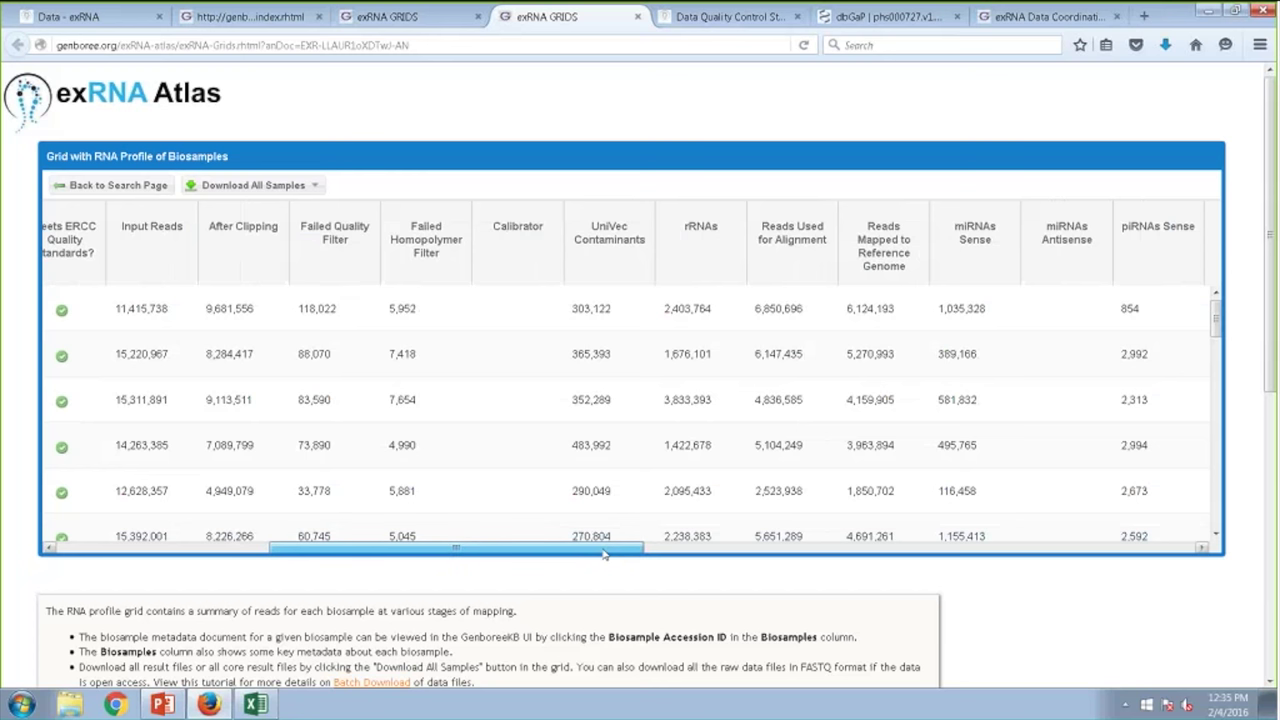
drag(603, 553, 644, 557)
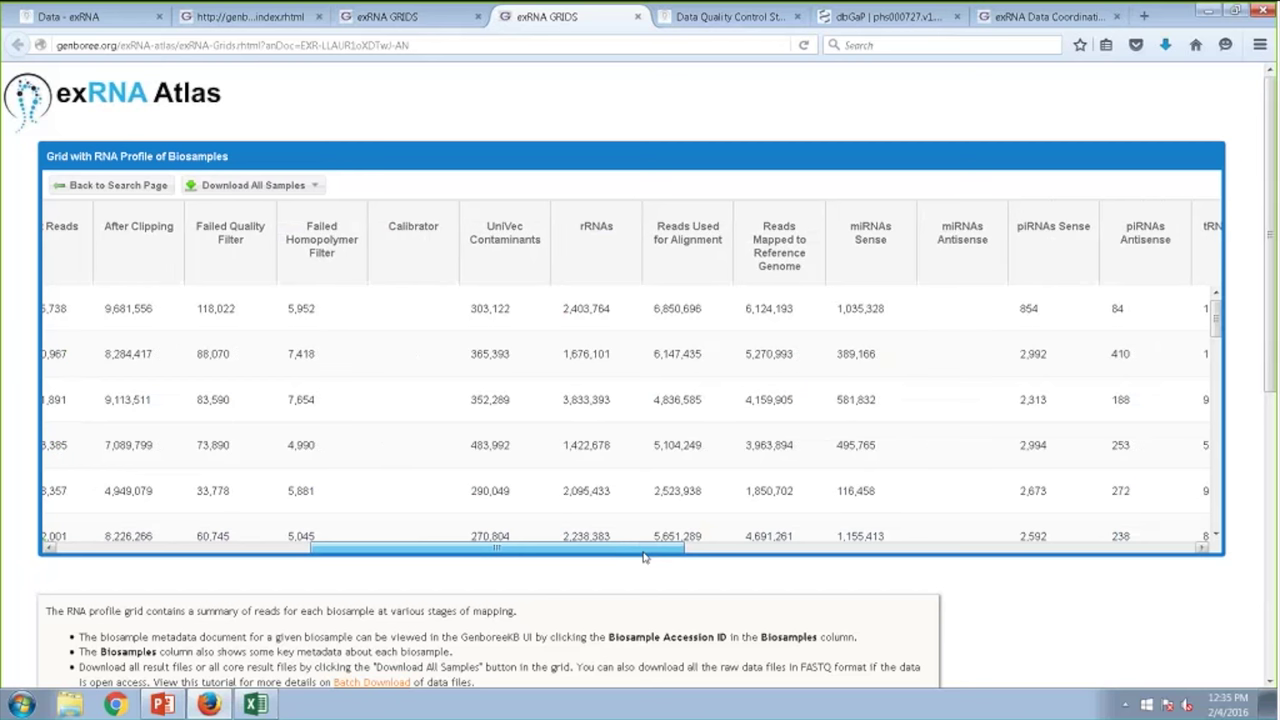
drag(644, 557, 652, 557)
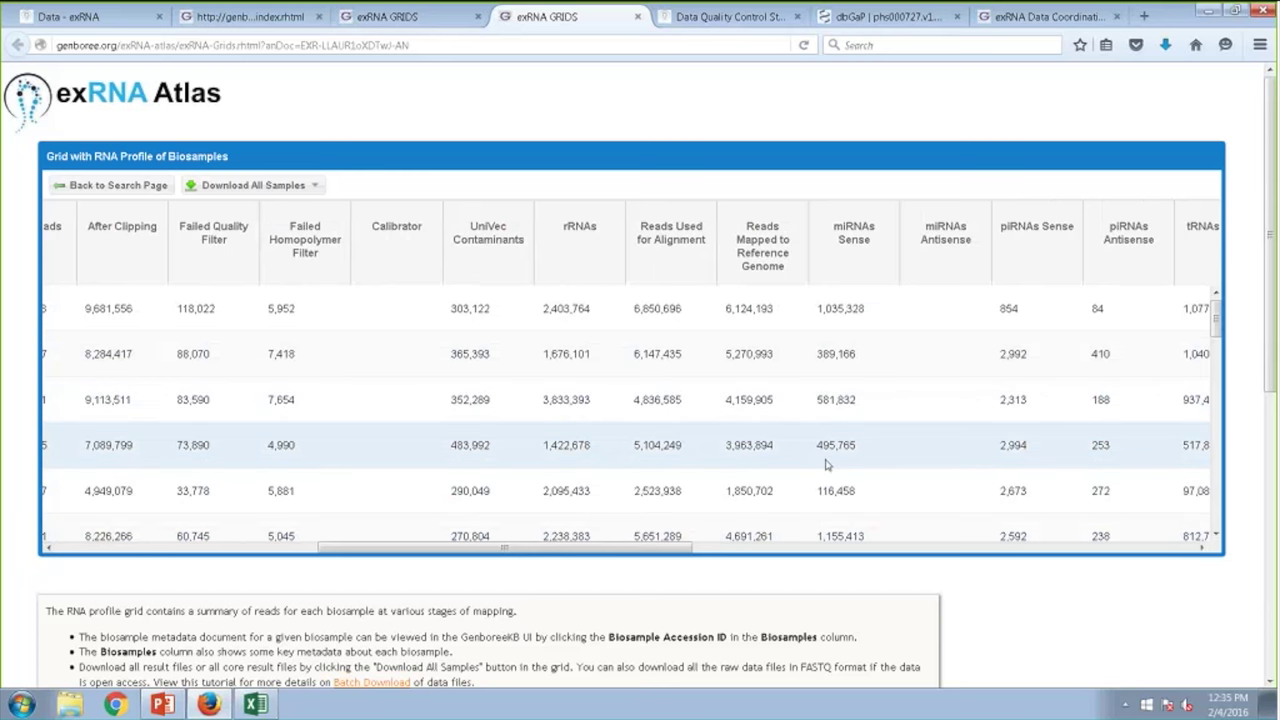
scroll(834, 468, down, 1)
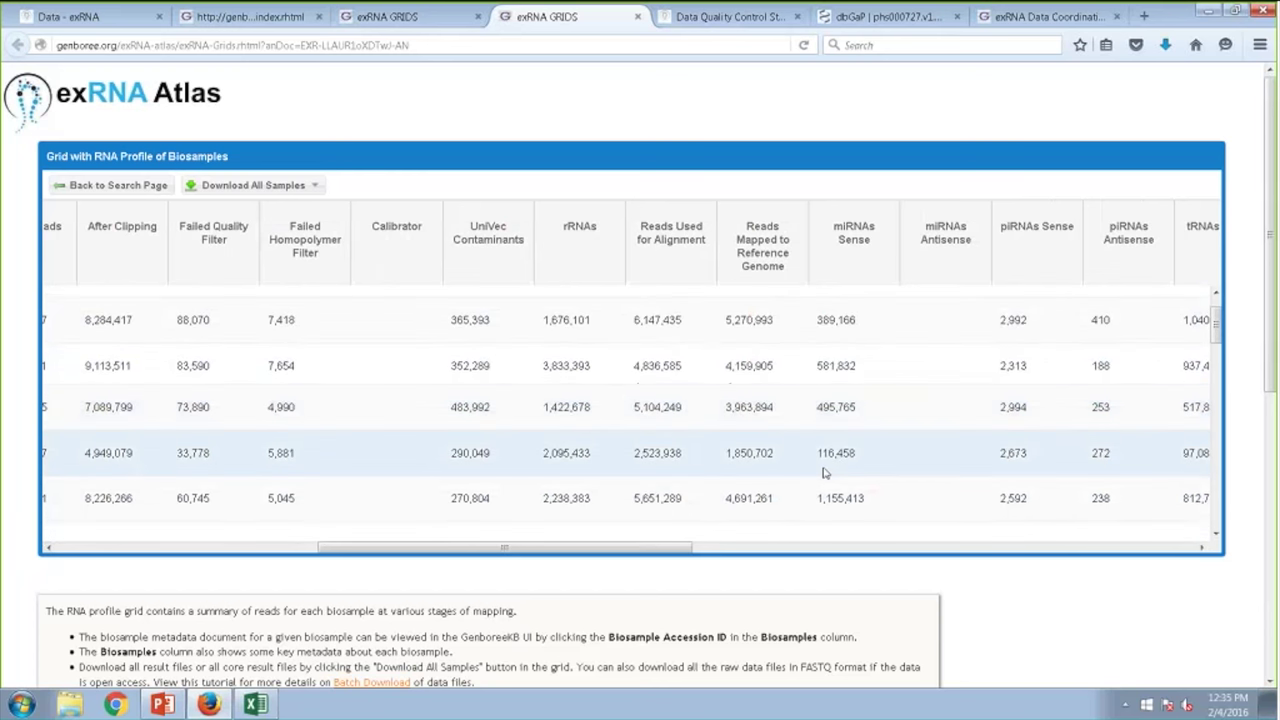
scroll(625, 477, up, 1)
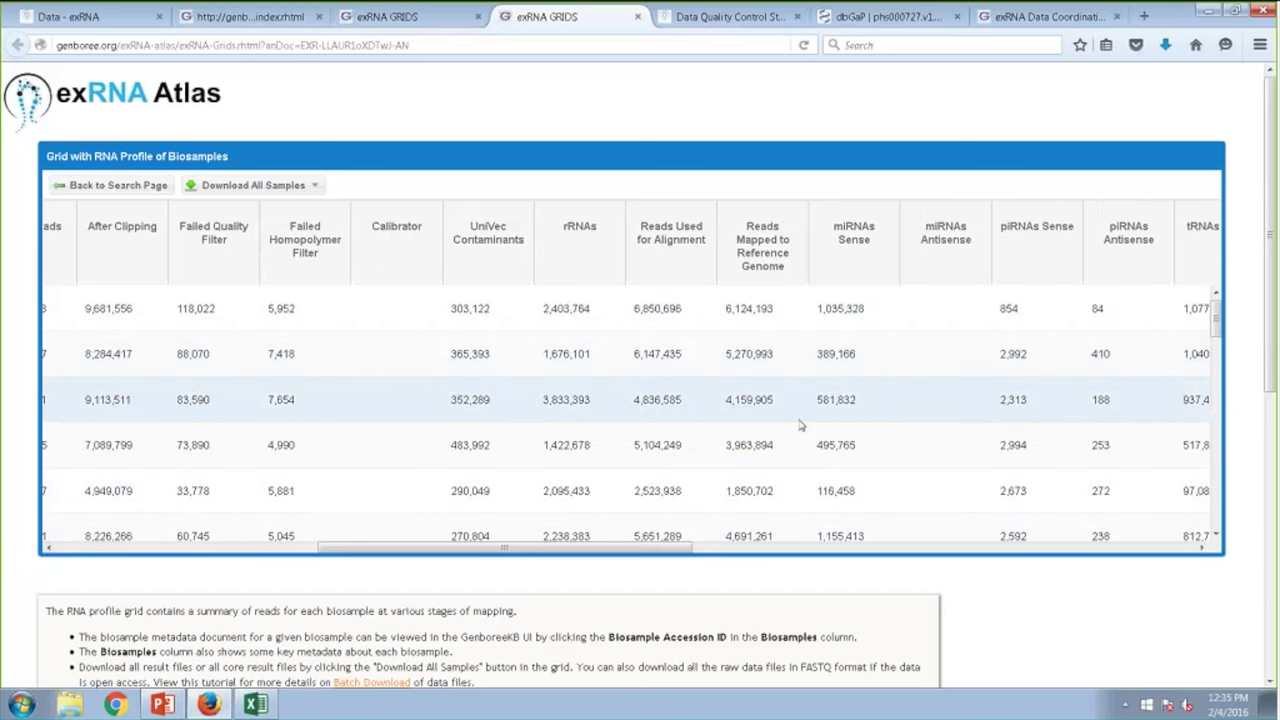
drag(673, 552, 731, 561)
scroll(809, 460, down, 5)
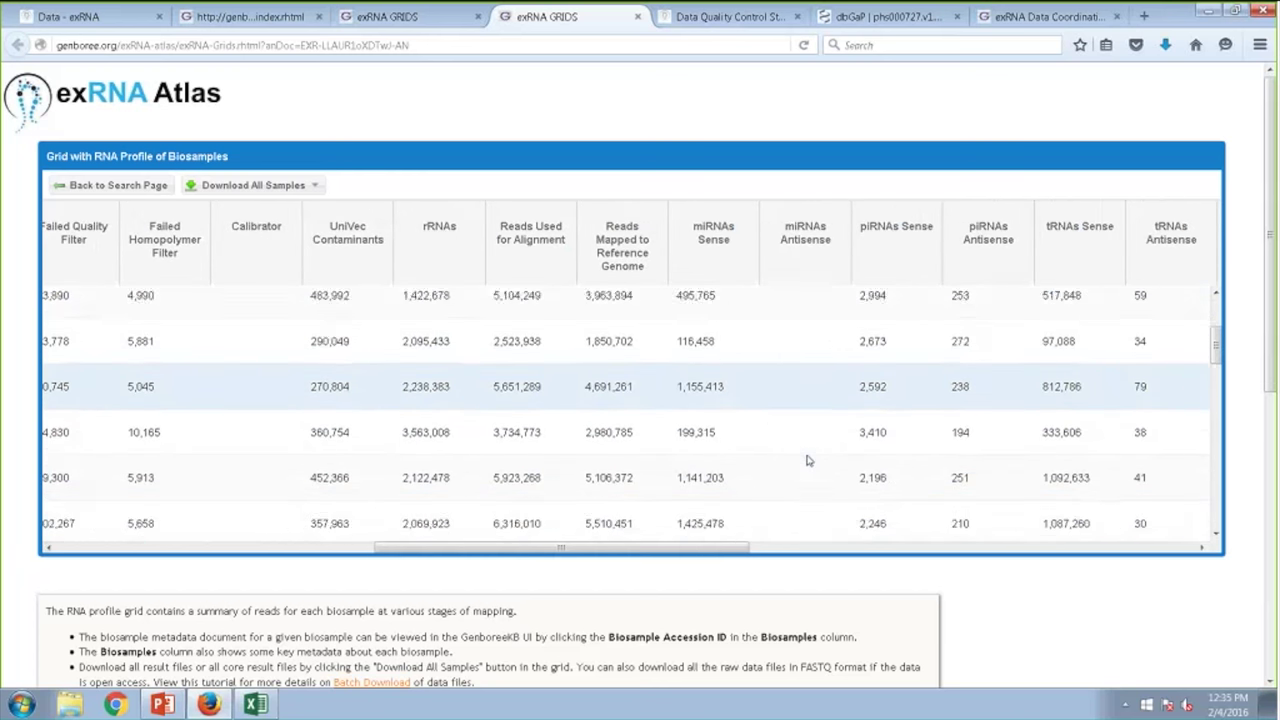
scroll(809, 460, down, 5)
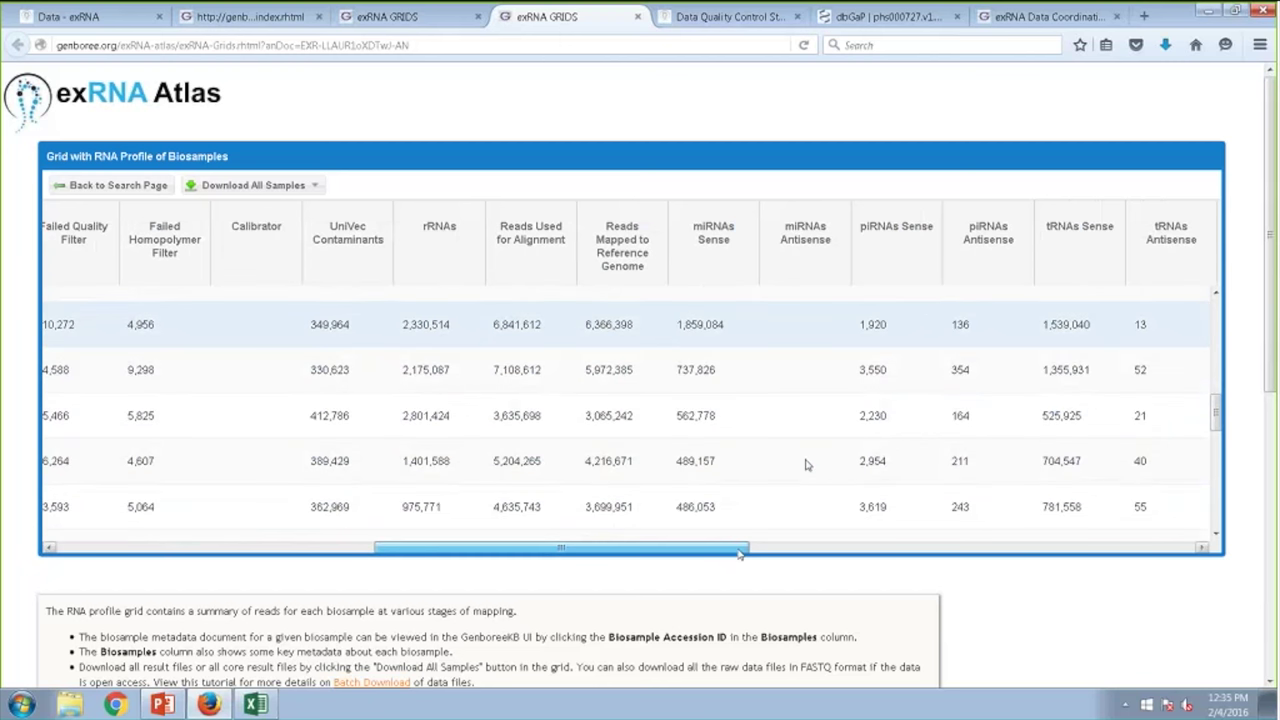
scroll(808, 464, left, 10)
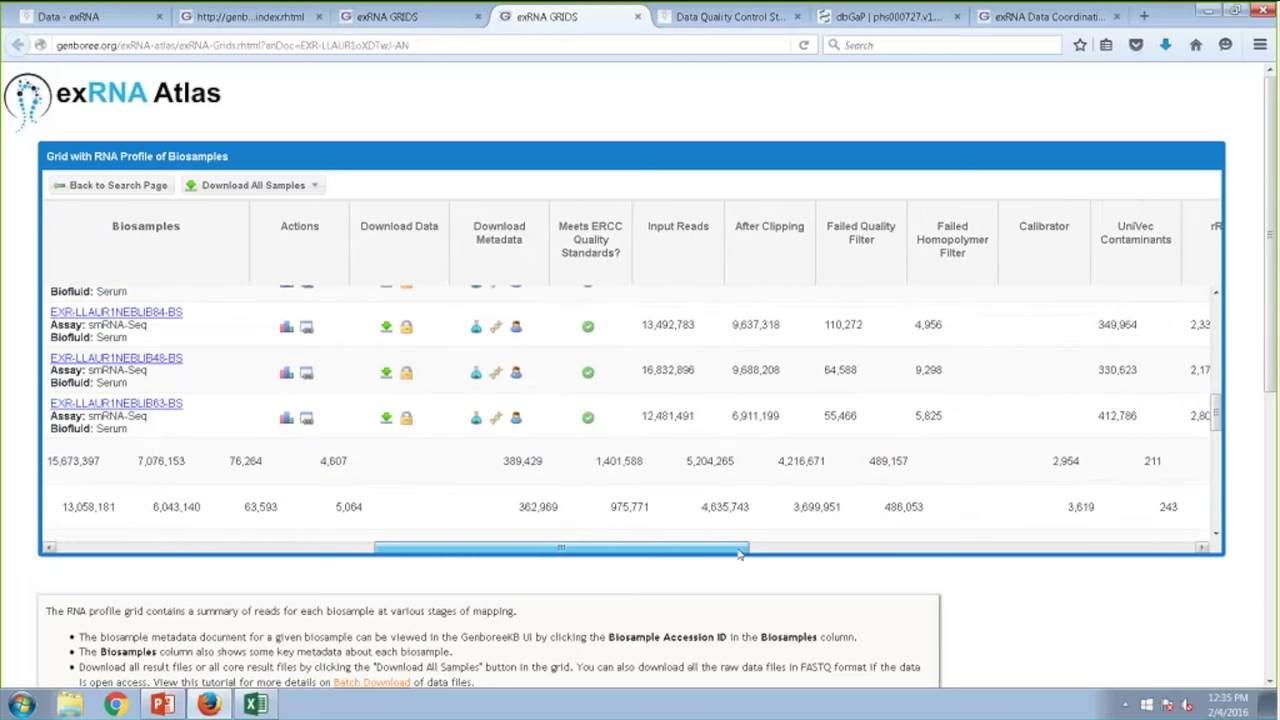
Examine the biosample rows of the RNA profile grid and the legend explaining its action and download icons.
scroll(436, 470, down, 5)
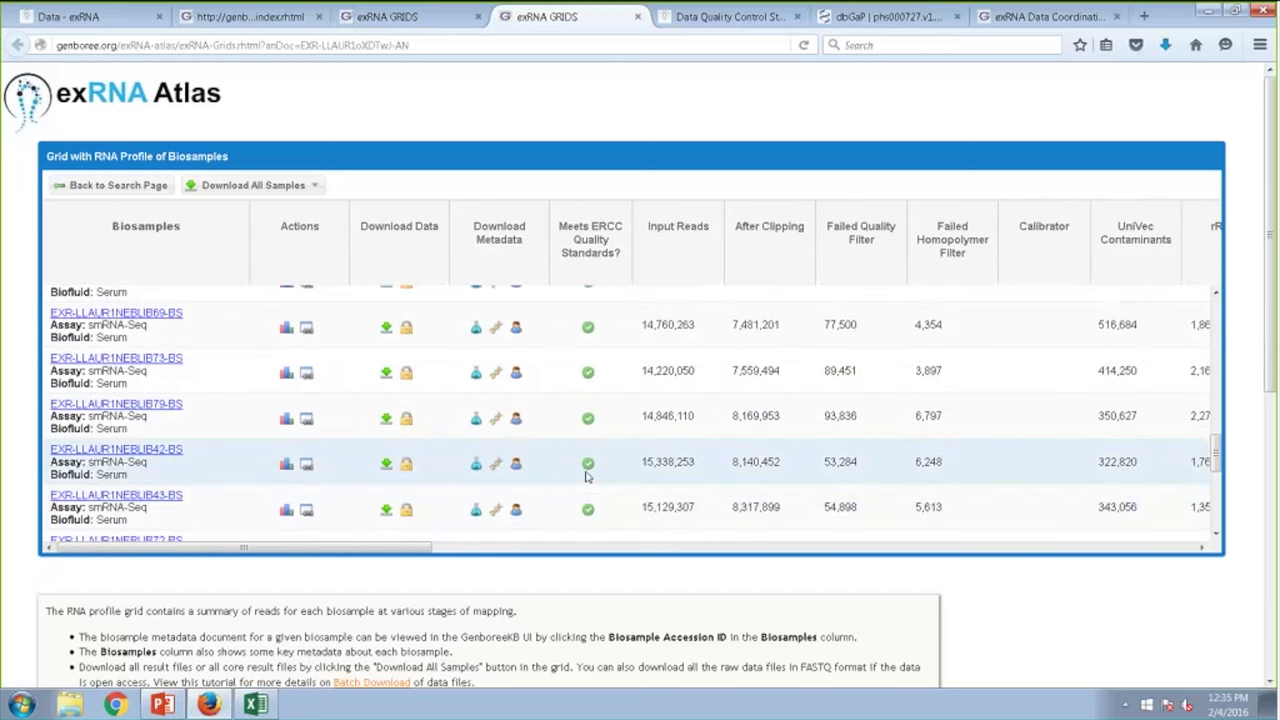
scroll(352, 460, up, 2)
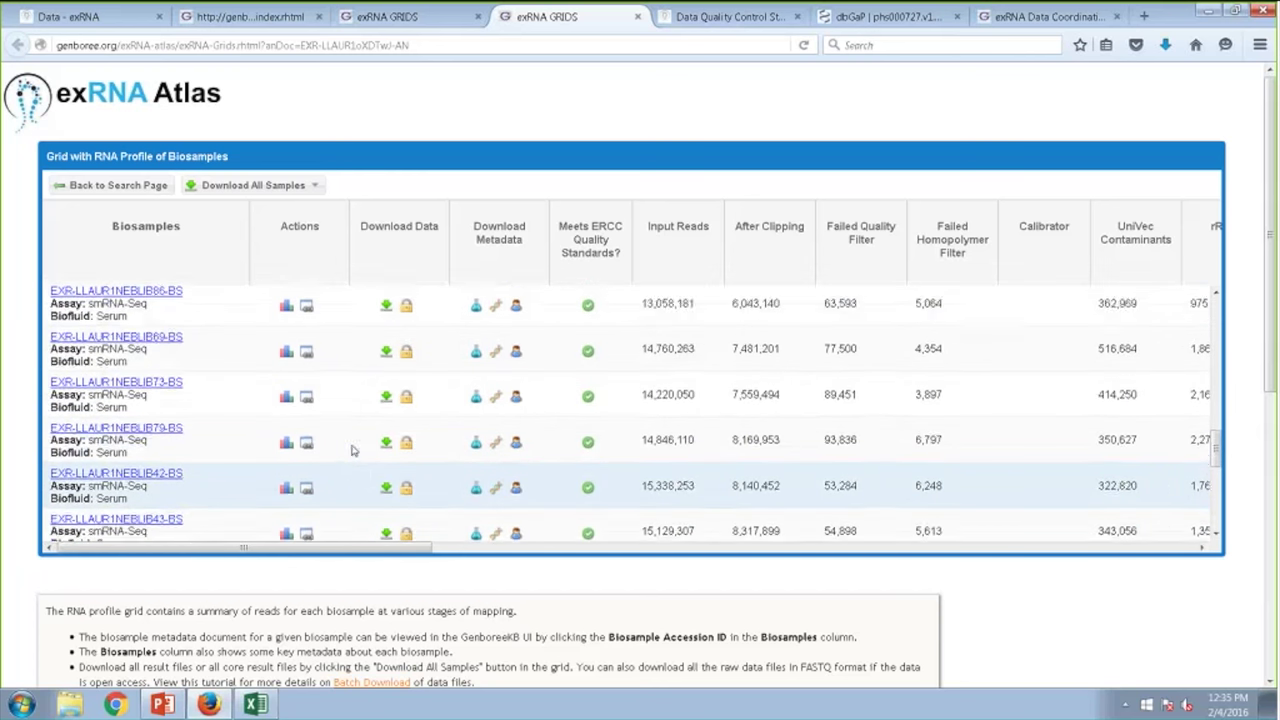
scroll(355, 482, up, 5)
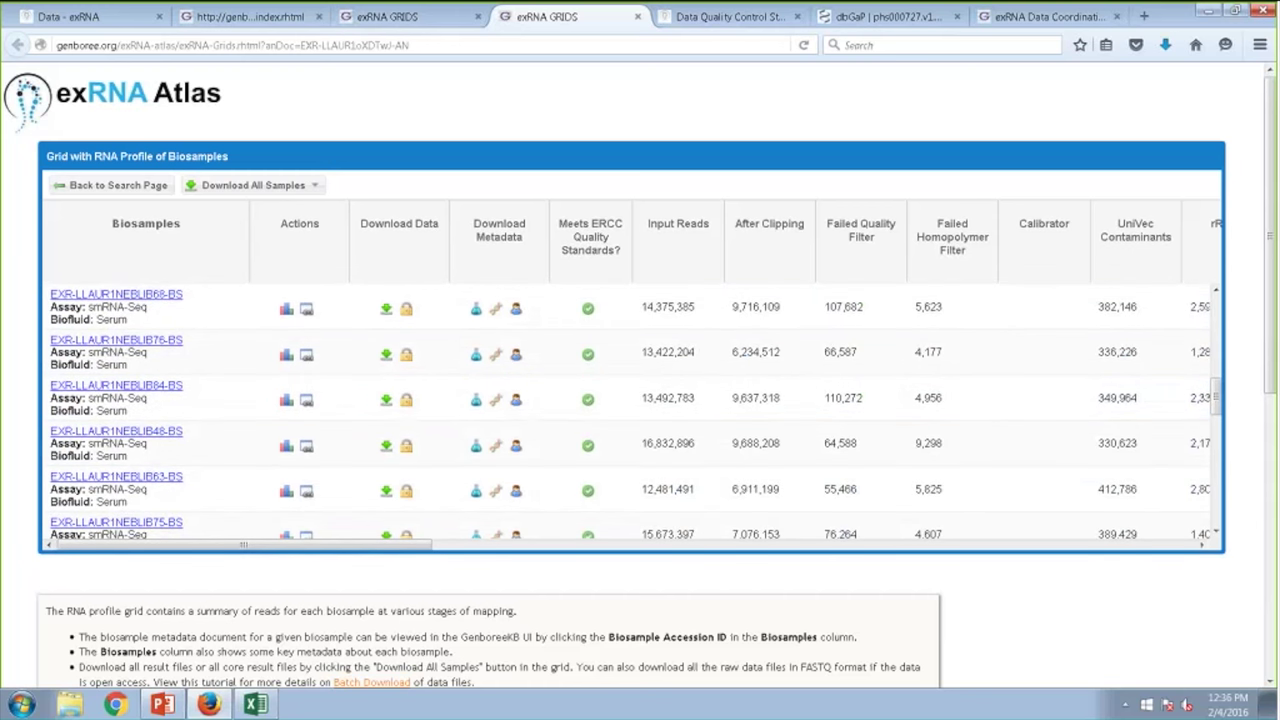
scroll(293, 568, down, 5)
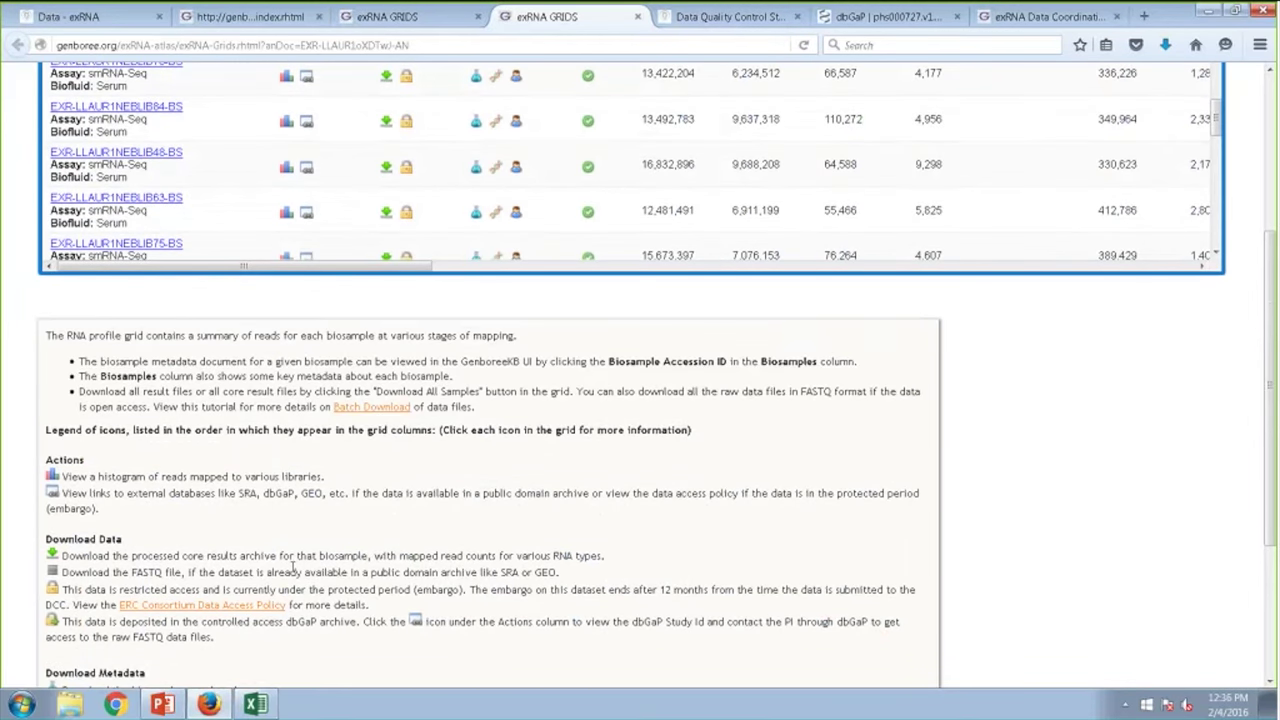
scroll(293, 570, down, 2)
scroll(293, 572, up, 7)
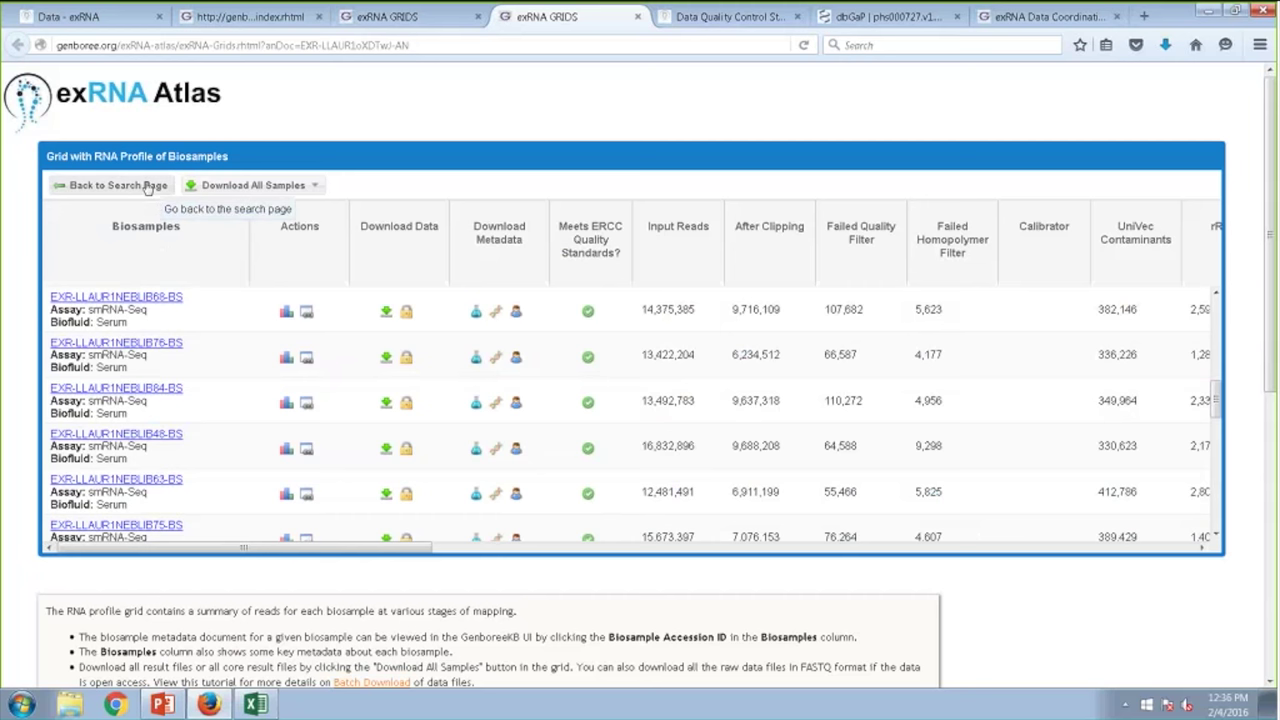
Return to the Atlas search page and review its statistics, summaries and links to ERC Consortium resources.
click(147, 186)
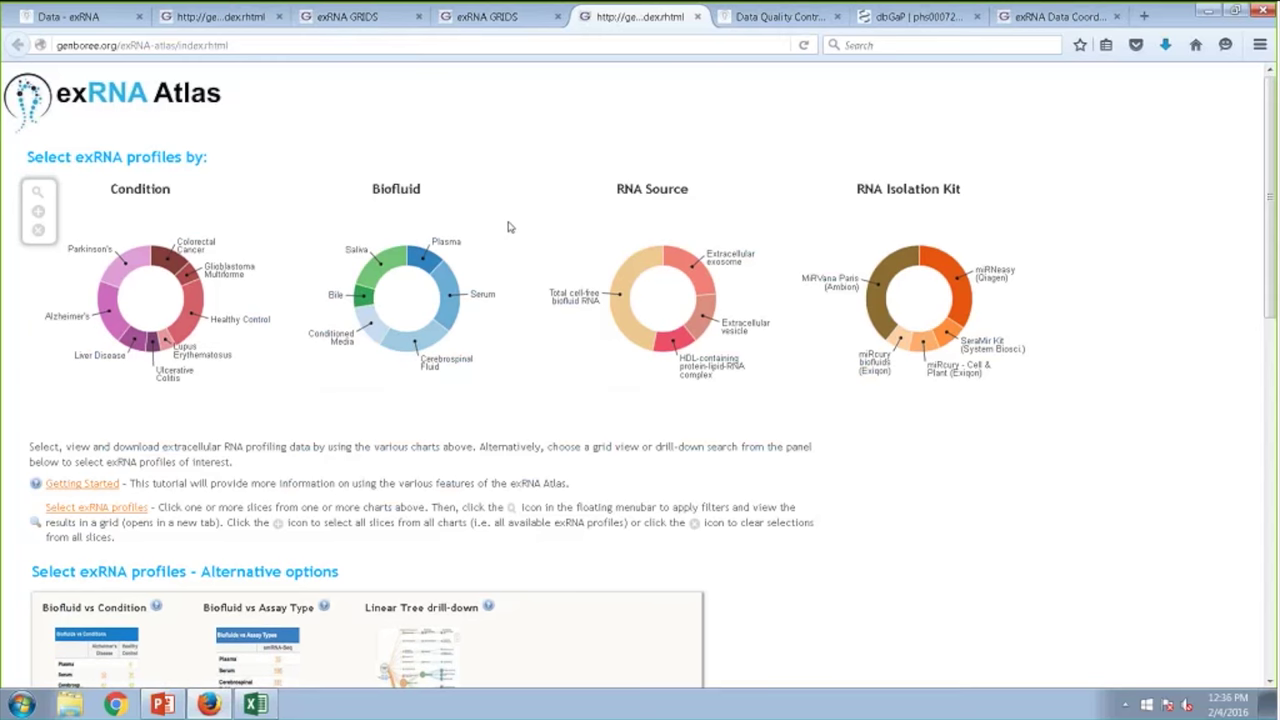
scroll(508, 227, down, 5)
scroll(508, 227, down, 2)
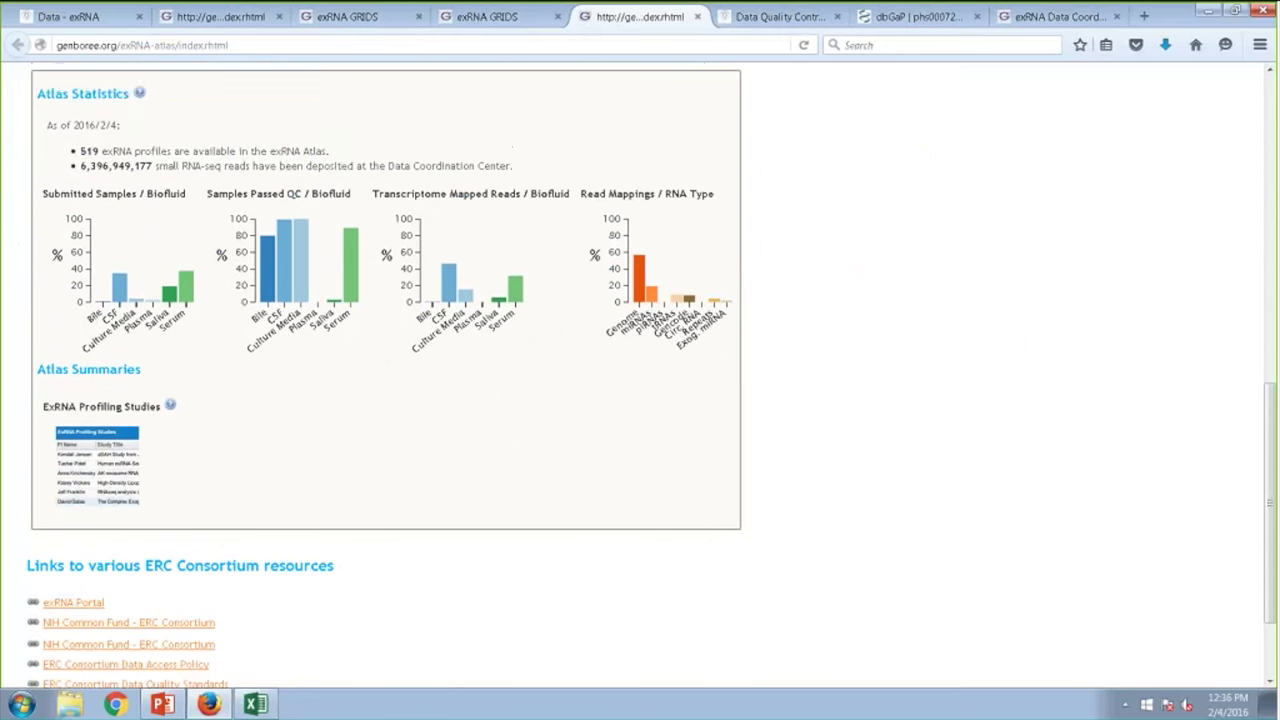
scroll(296, 356, down, 1)
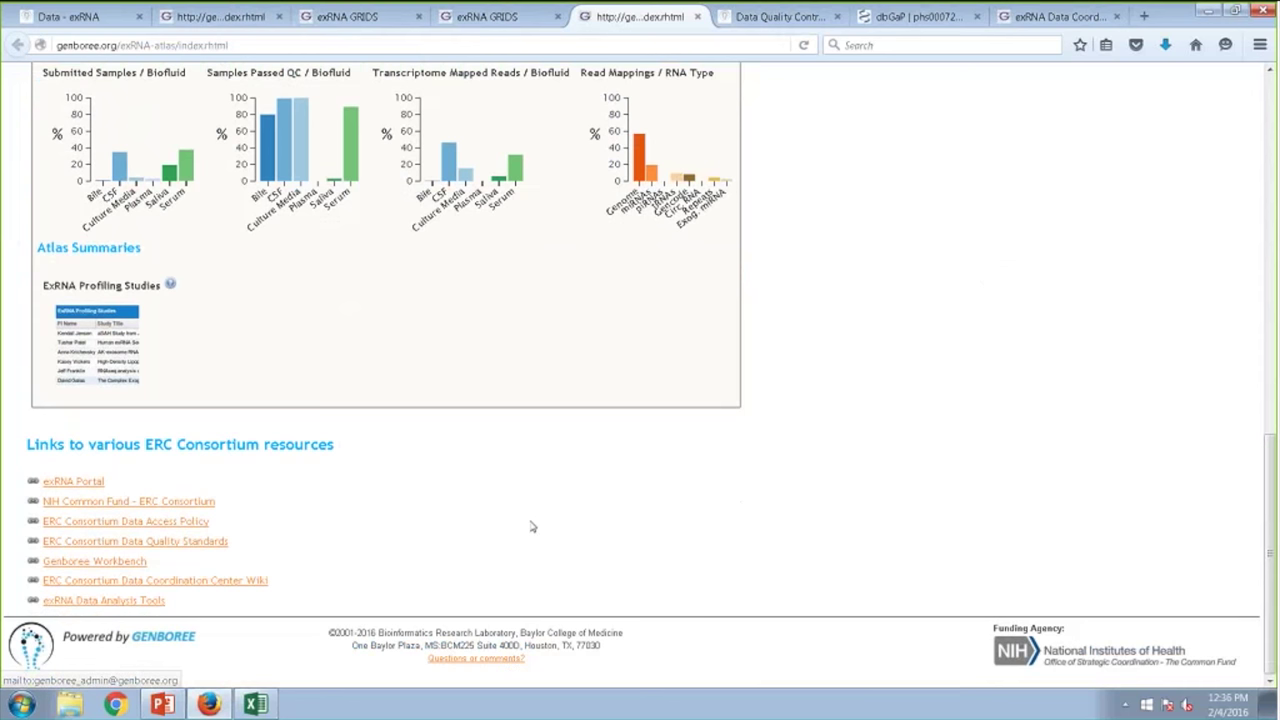
scroll(523, 551, up, 1)
scroll(523, 551, up, 1)
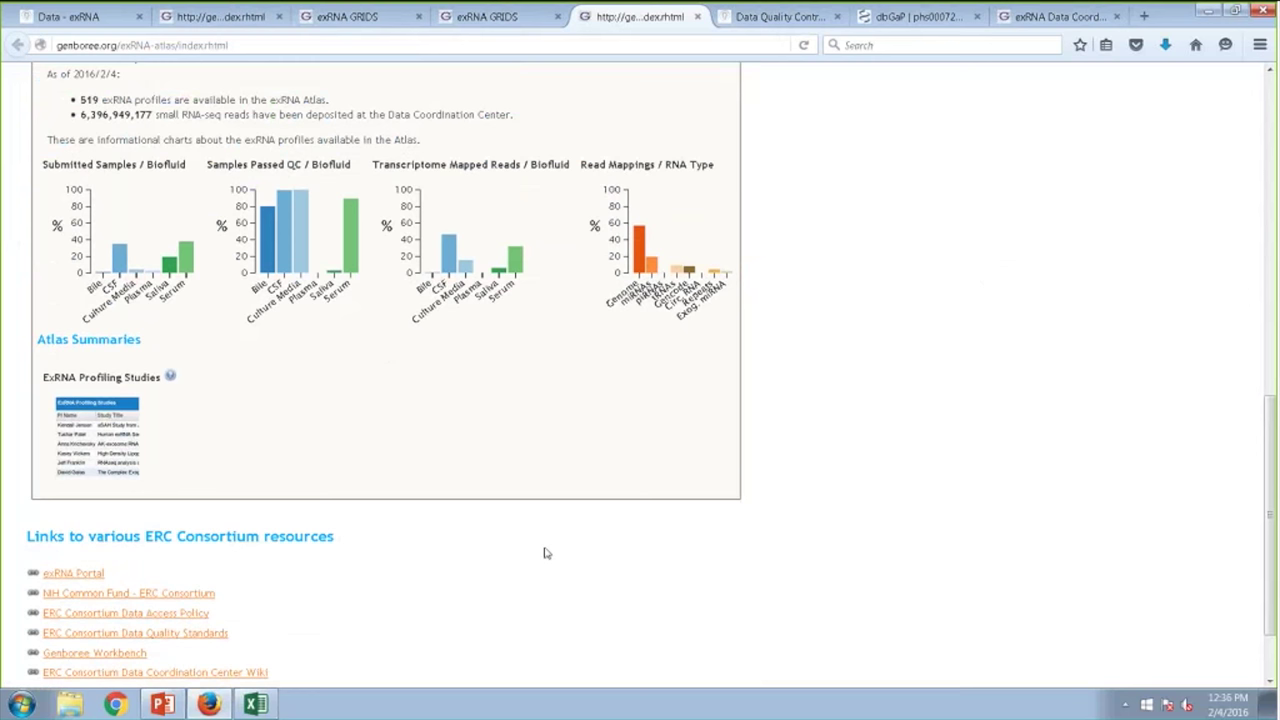
scroll(545, 553, up, 12)
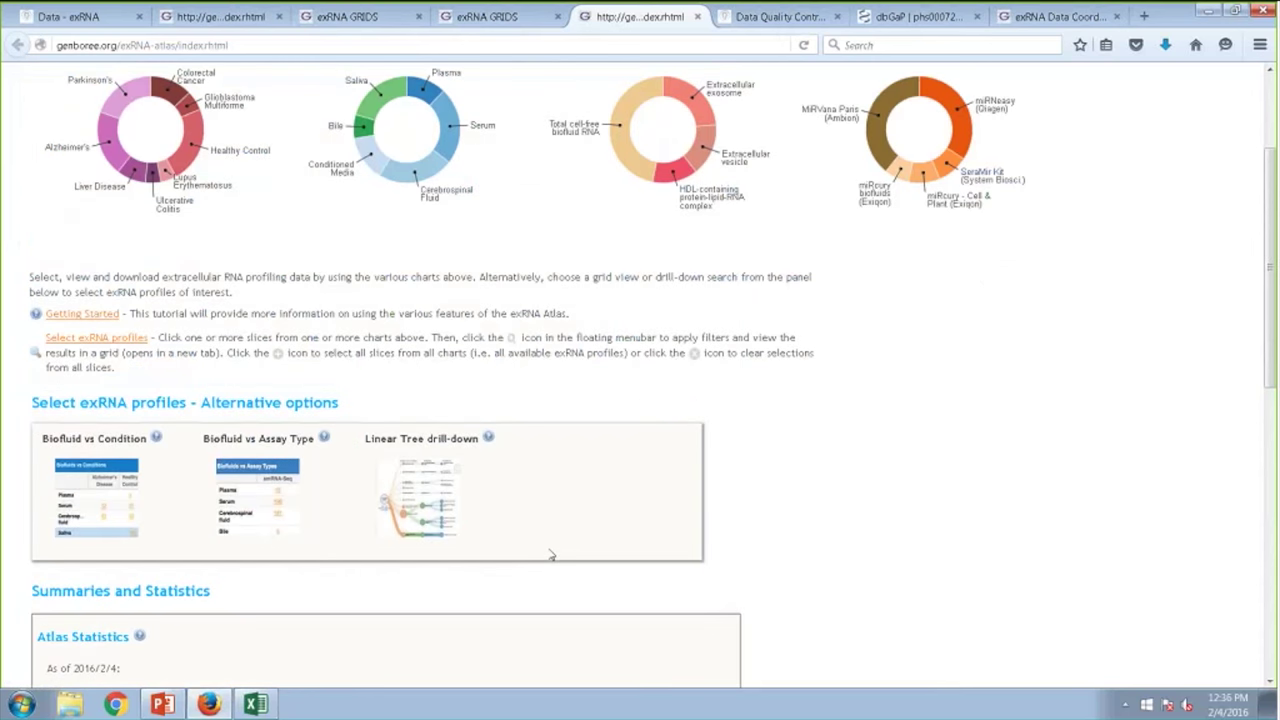
scroll(550, 555, up, 3)
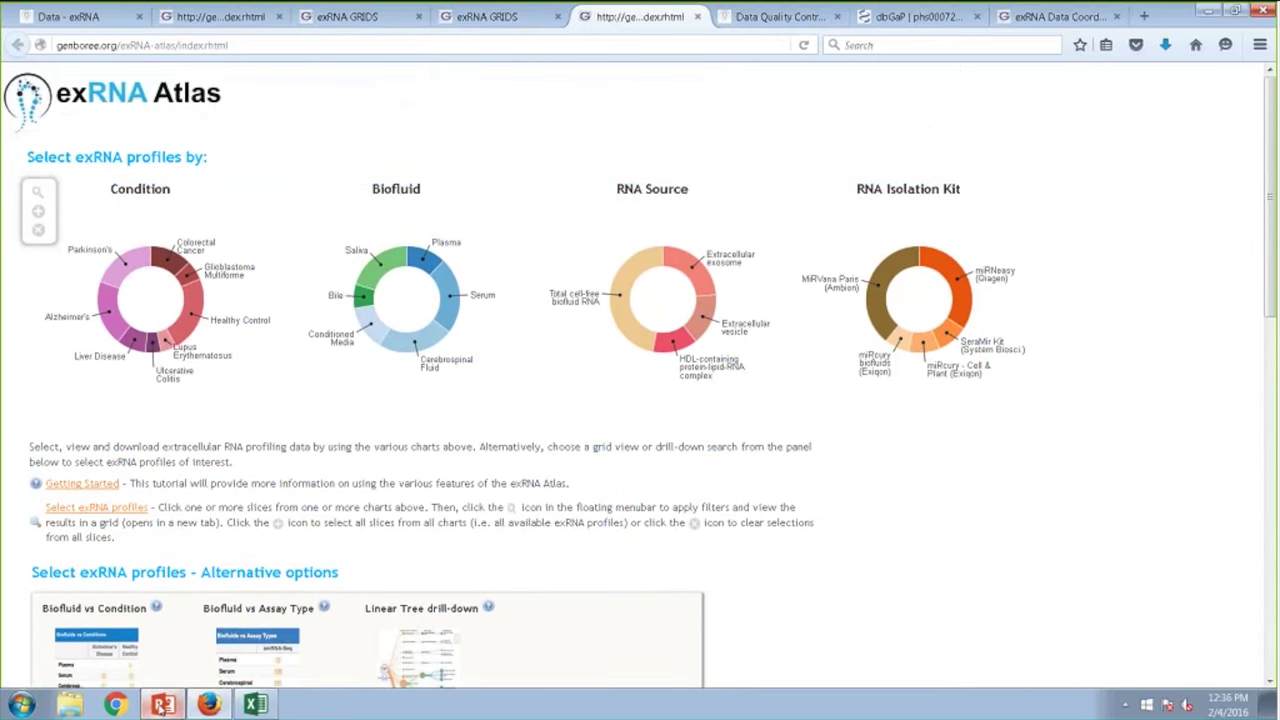
Switch to the exRNA_Atlas presentation in PowerPoint, maximize it and start the slide show from slide 5.
click(162, 705)
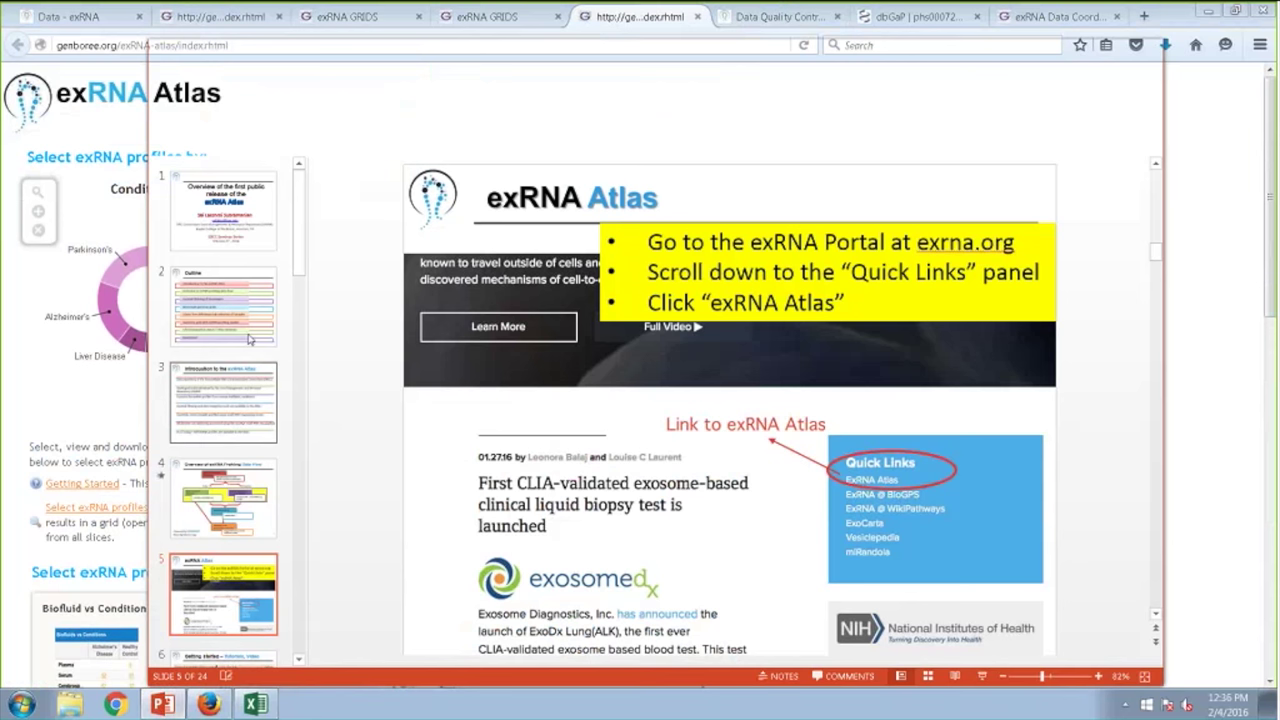
drag(297, 277, 295, 370)
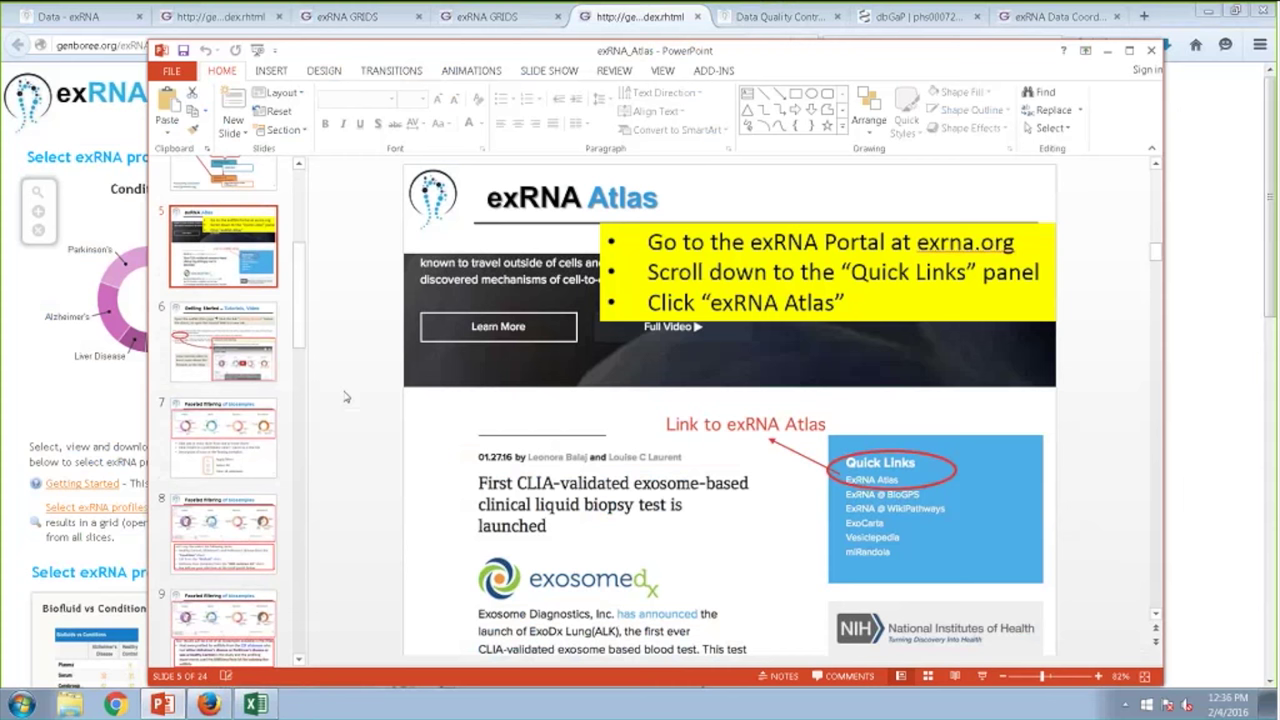
key(super+Up)
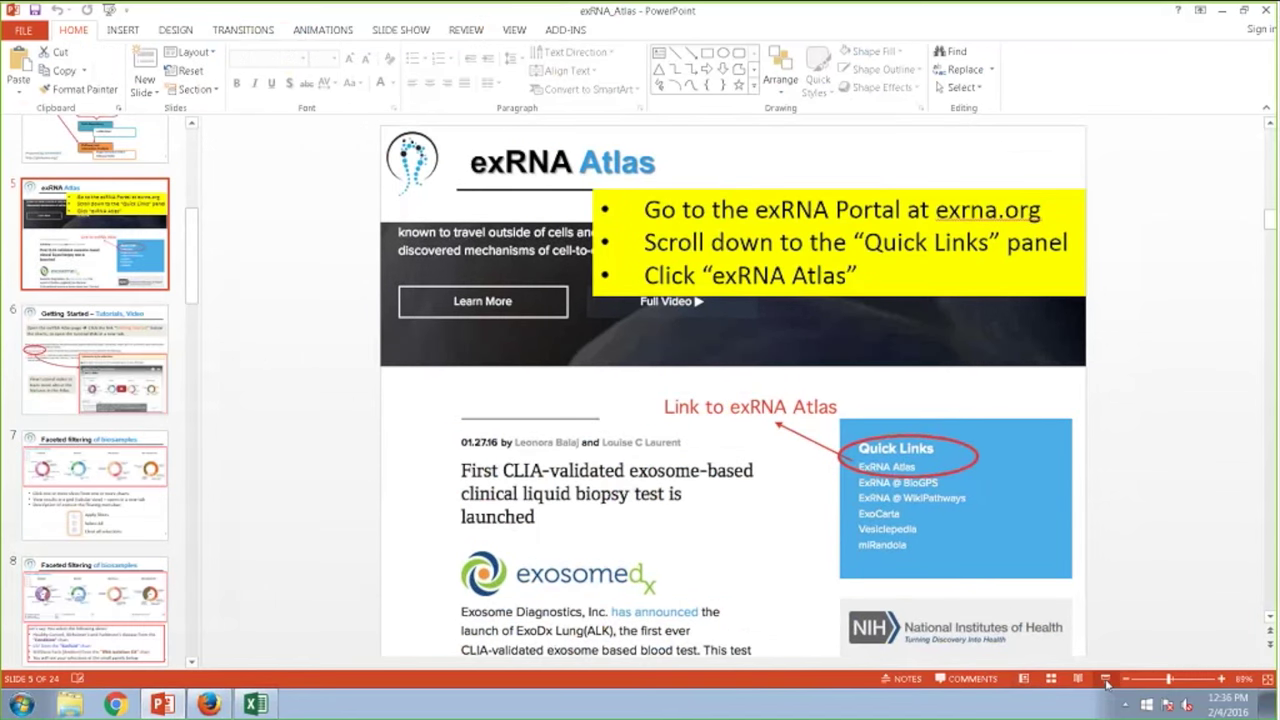
click(1106, 681)
key(Right)
key(Left)
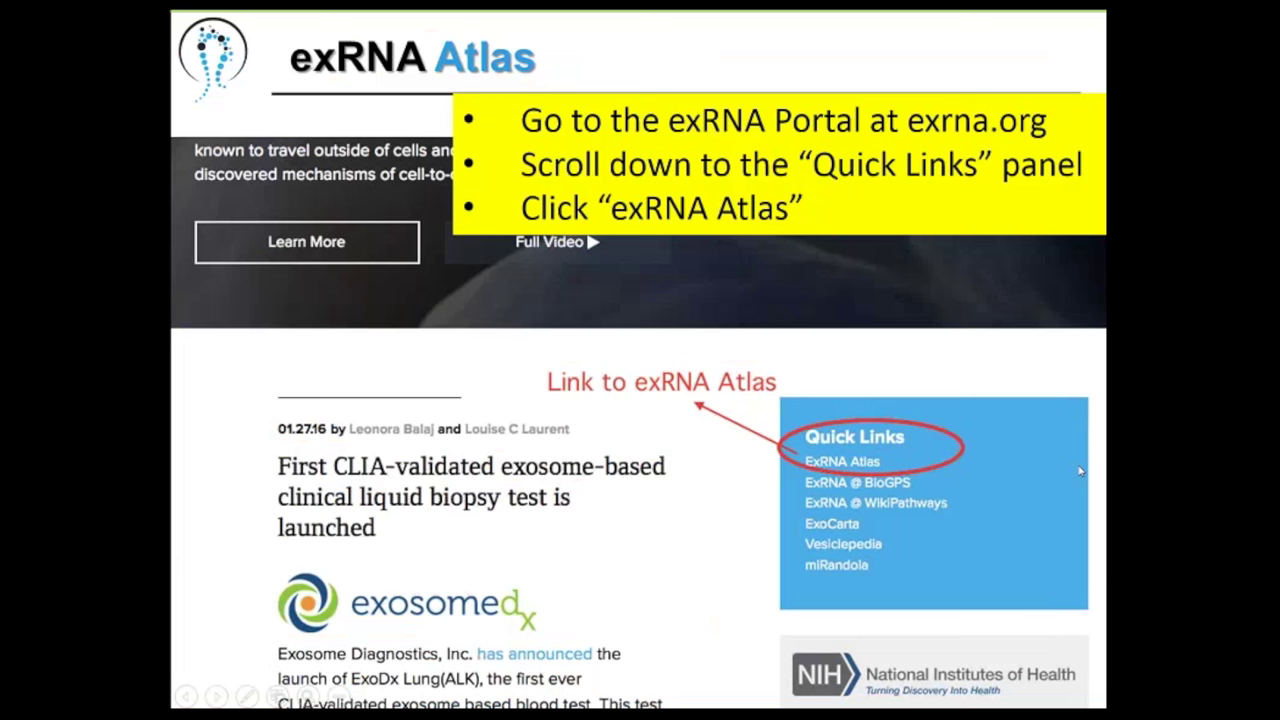